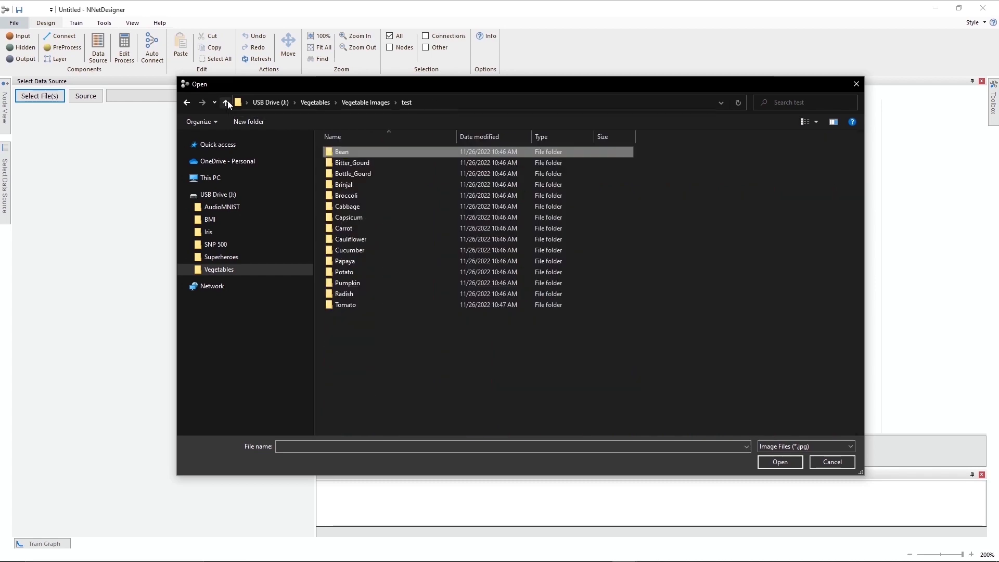
Browse the test images in the Bitter_Gourd, Bottle_Gourd, Brinjal, Broccoli and Cabbage folders.
double_click(351, 163)
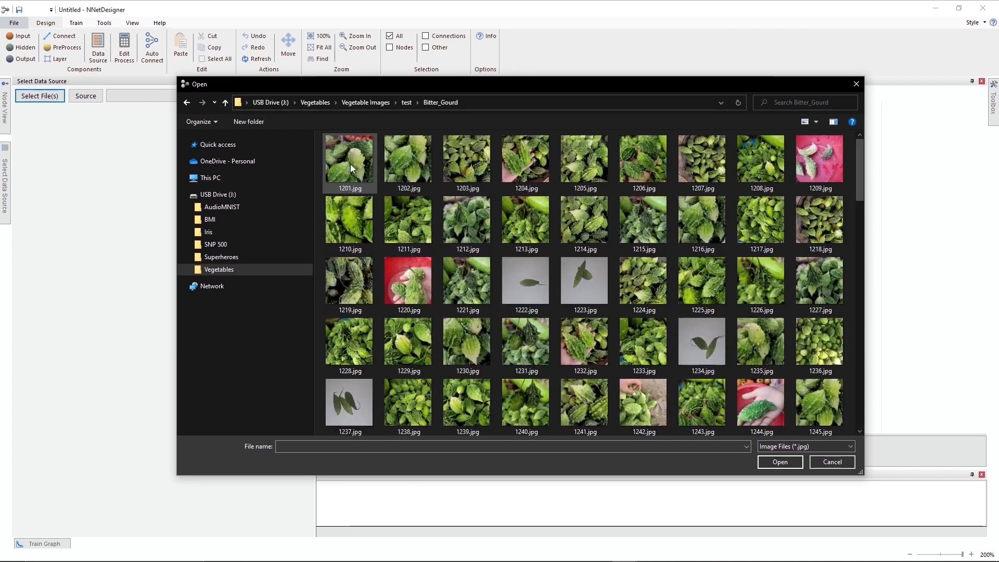
click(225, 103)
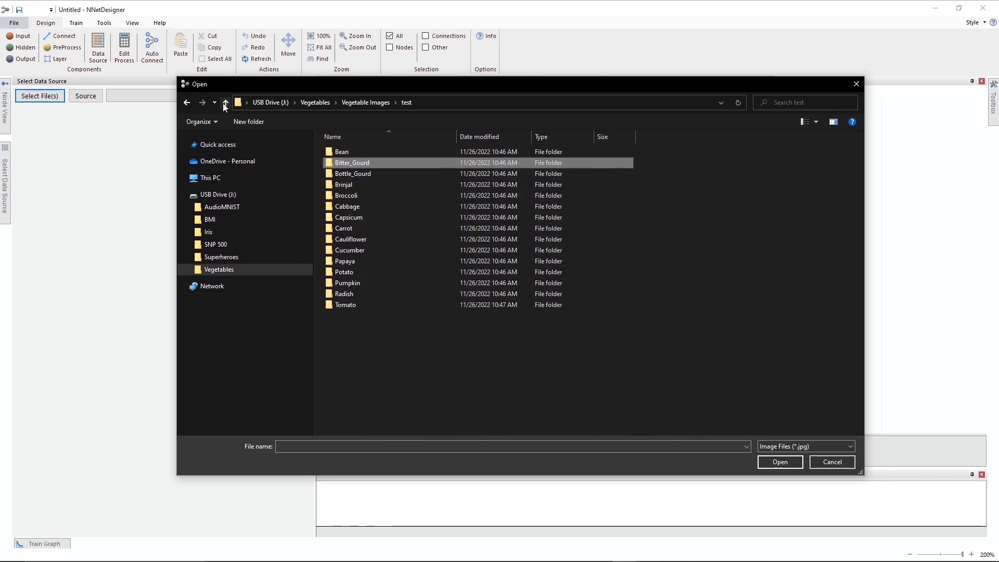
double_click(340, 175)
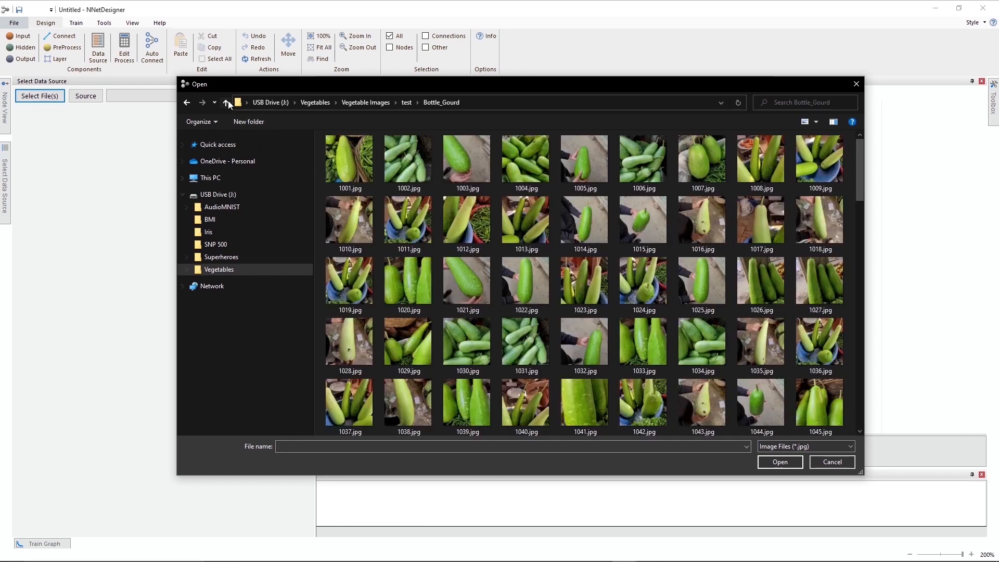
click(228, 101)
double_click(336, 186)
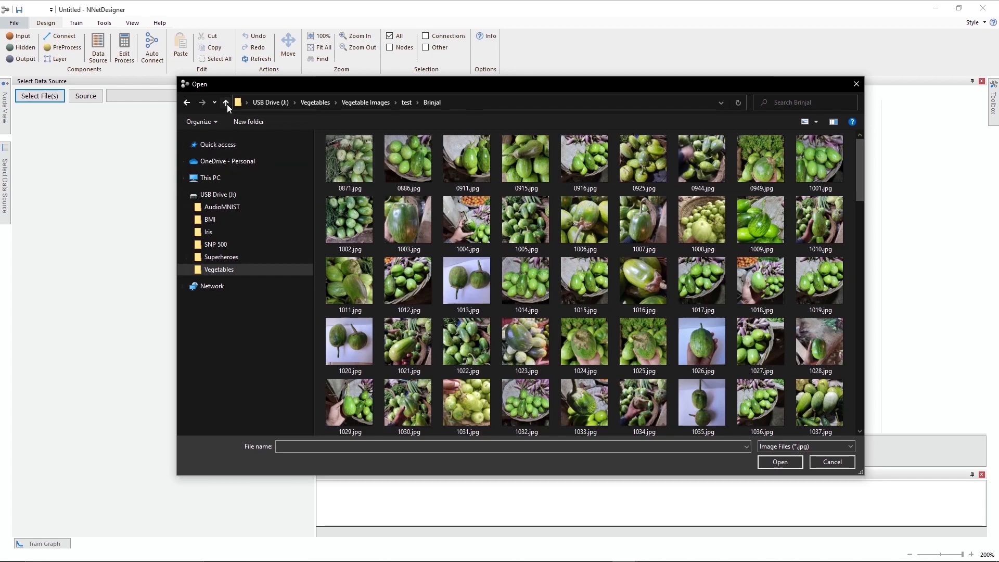
click(227, 103)
double_click(341, 195)
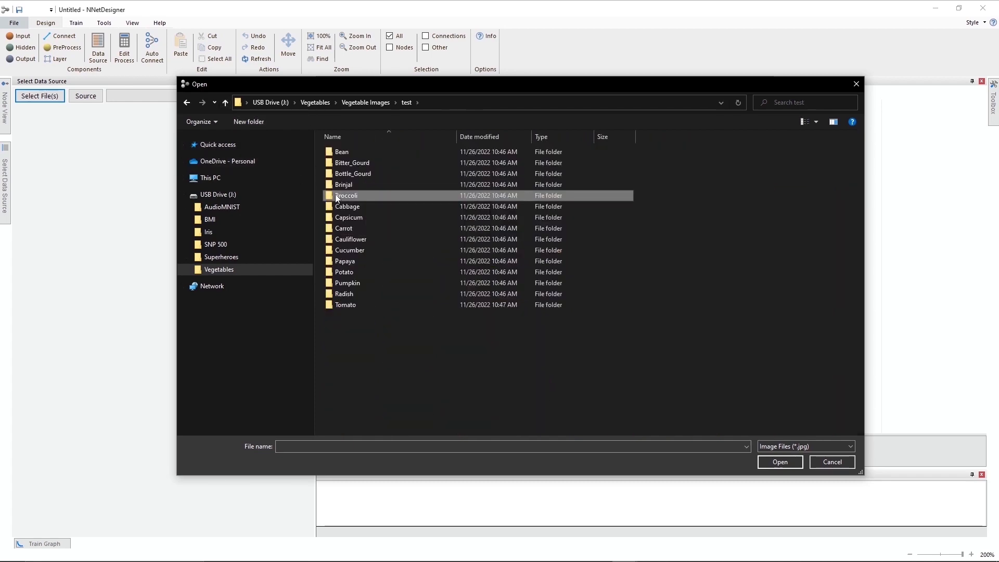
click(229, 104)
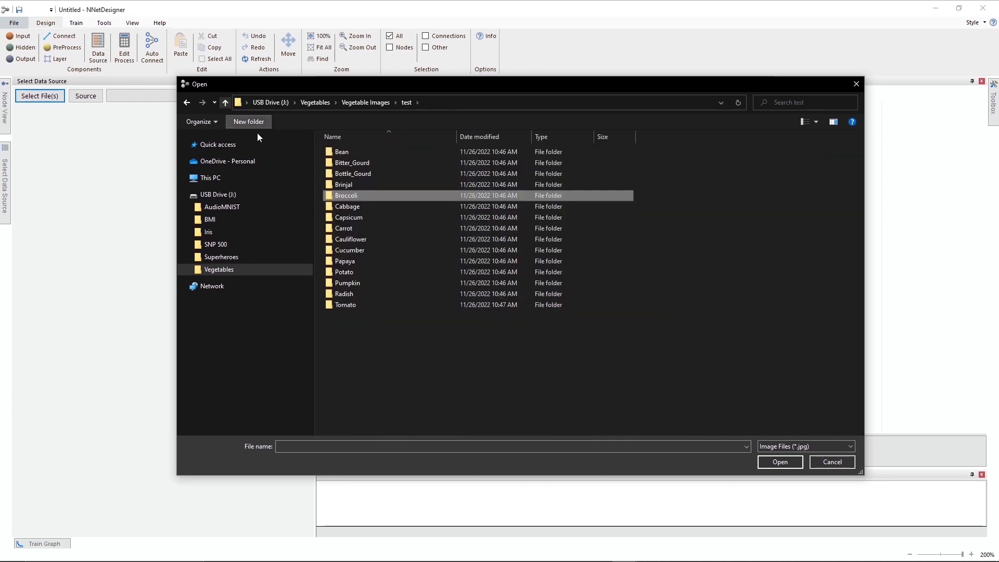
double_click(346, 206)
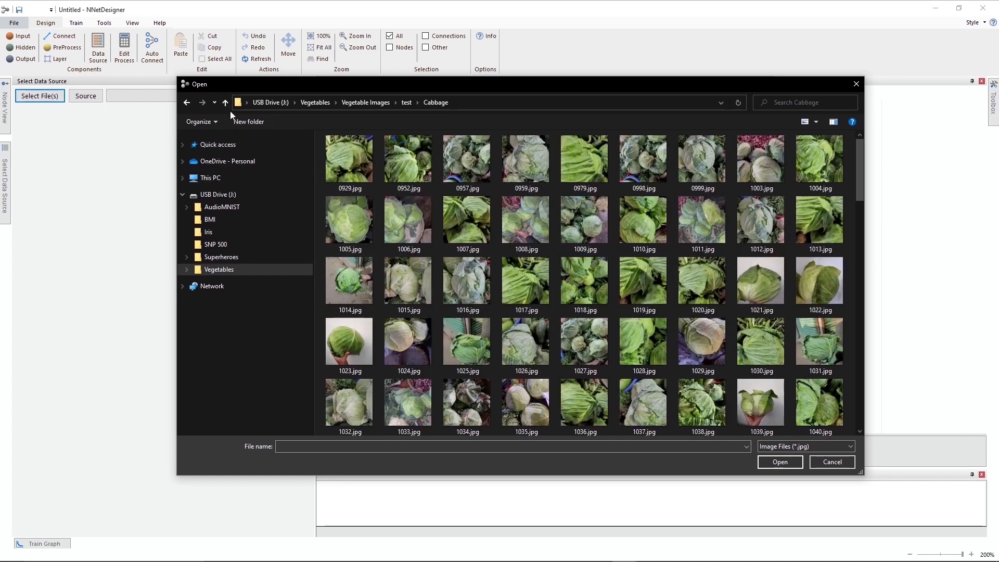
click(227, 104)
Browse the test images in the Capsicum, Carrot, Cauliflower, Cucumber and Papaya folders.
double_click(346, 218)
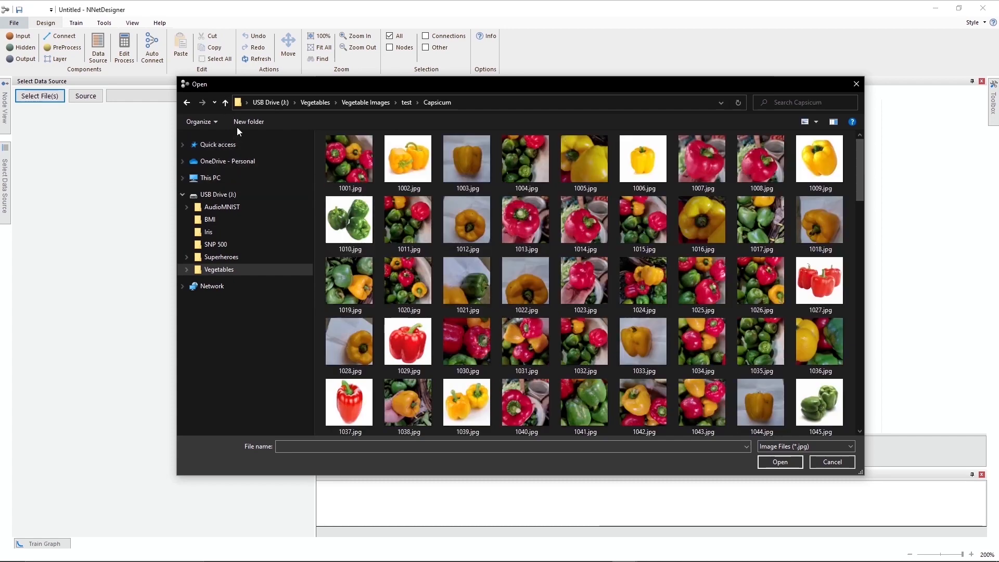
click(226, 104)
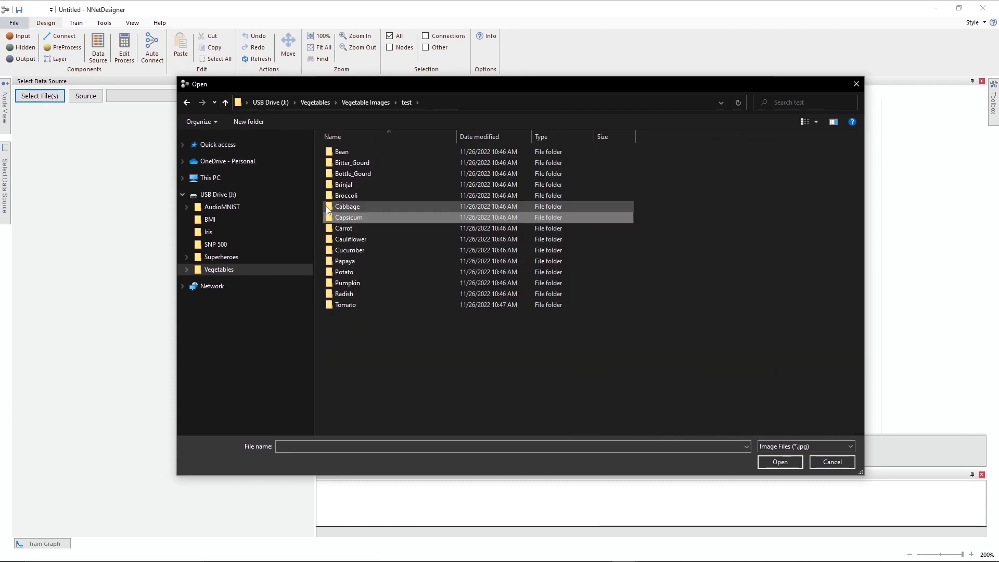
double_click(343, 227)
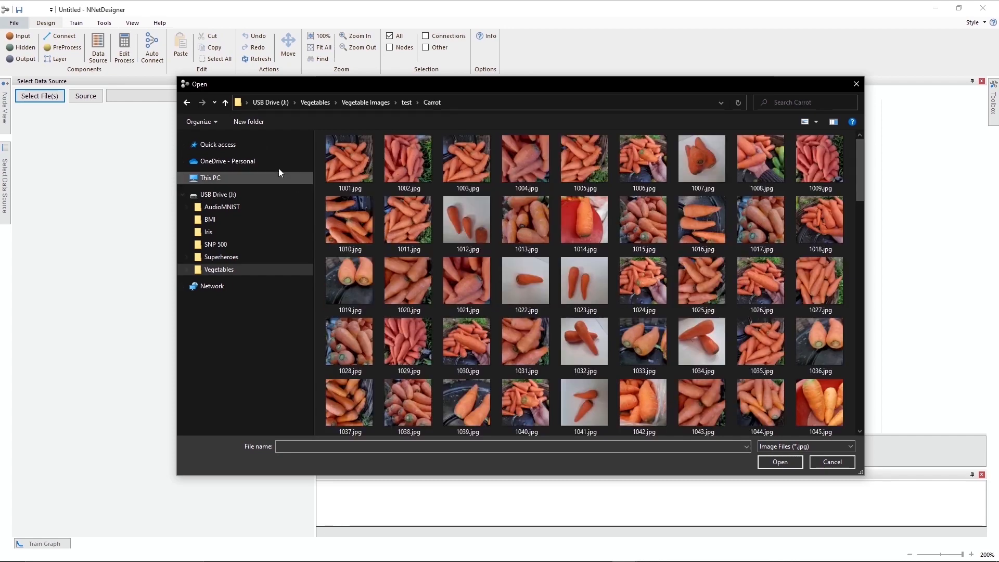
click(229, 102)
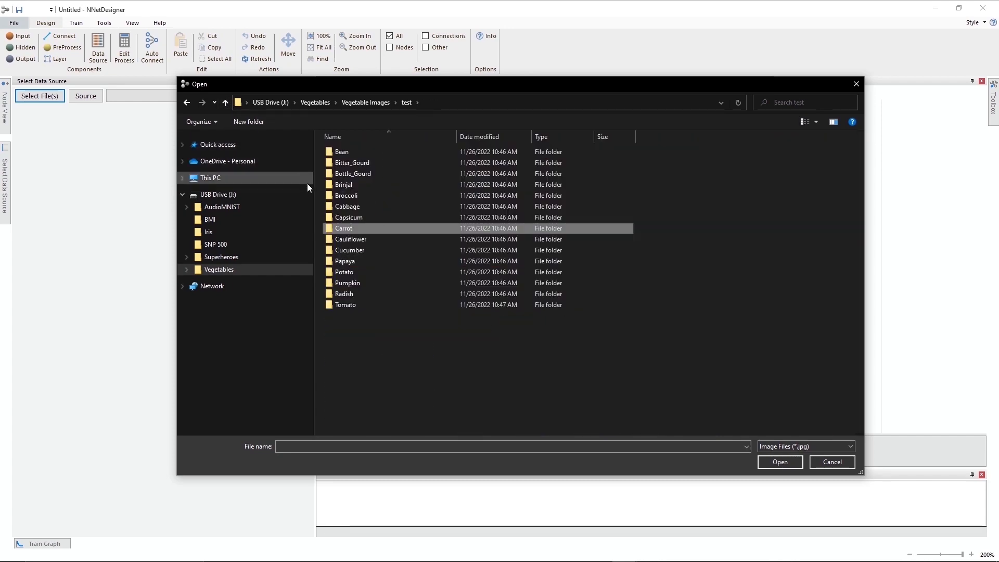
double_click(353, 238)
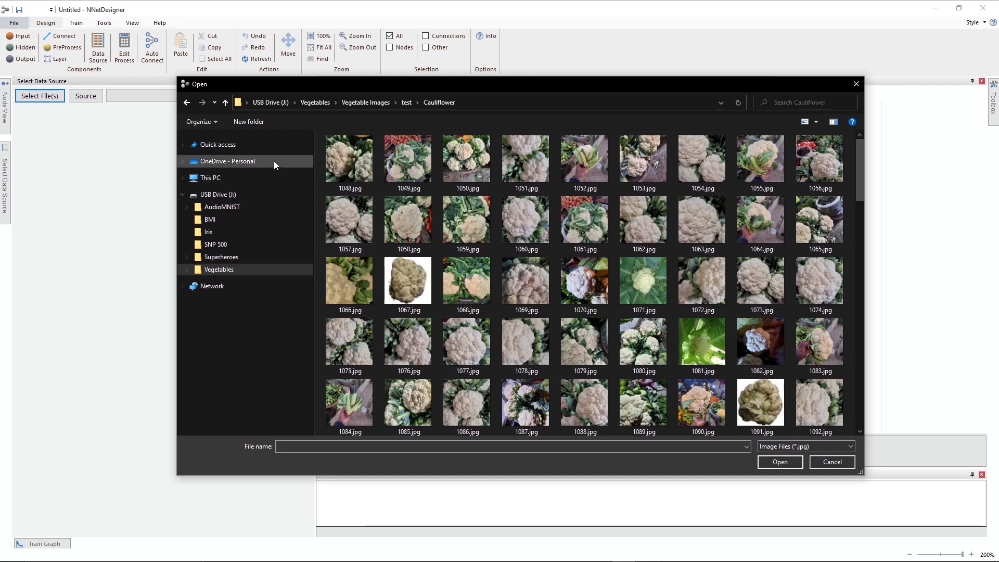
click(226, 103)
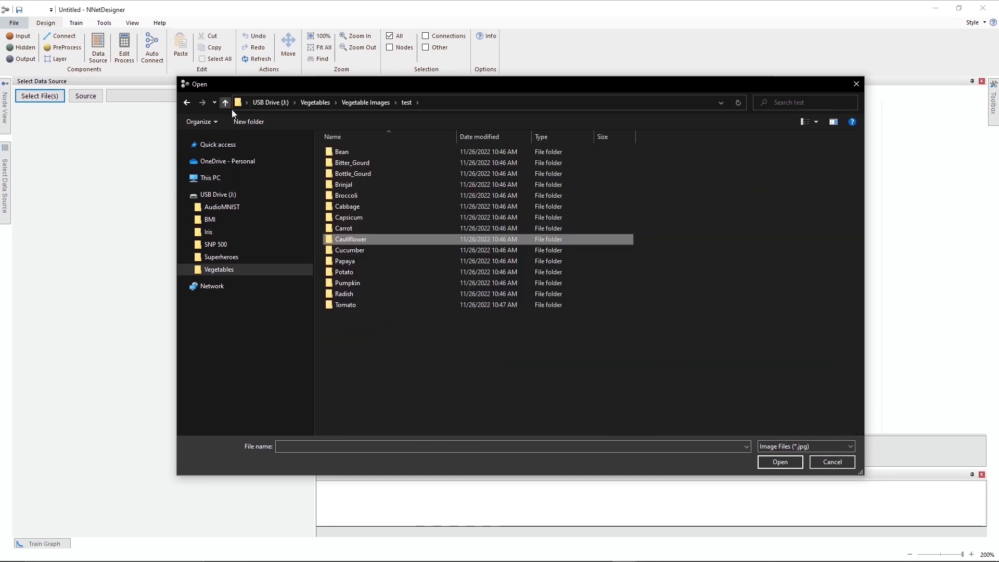
click(346, 249)
double_click(346, 249)
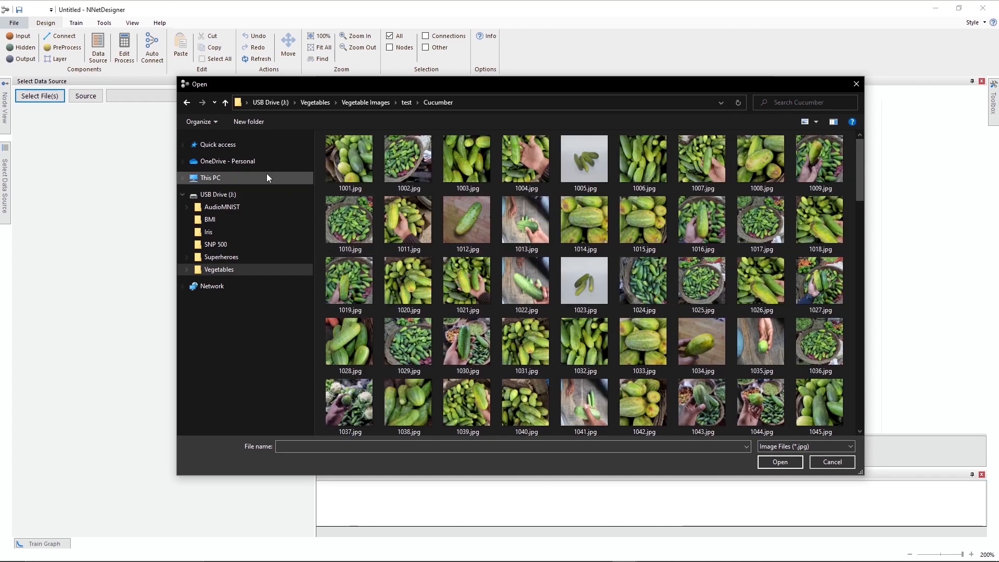
click(226, 107)
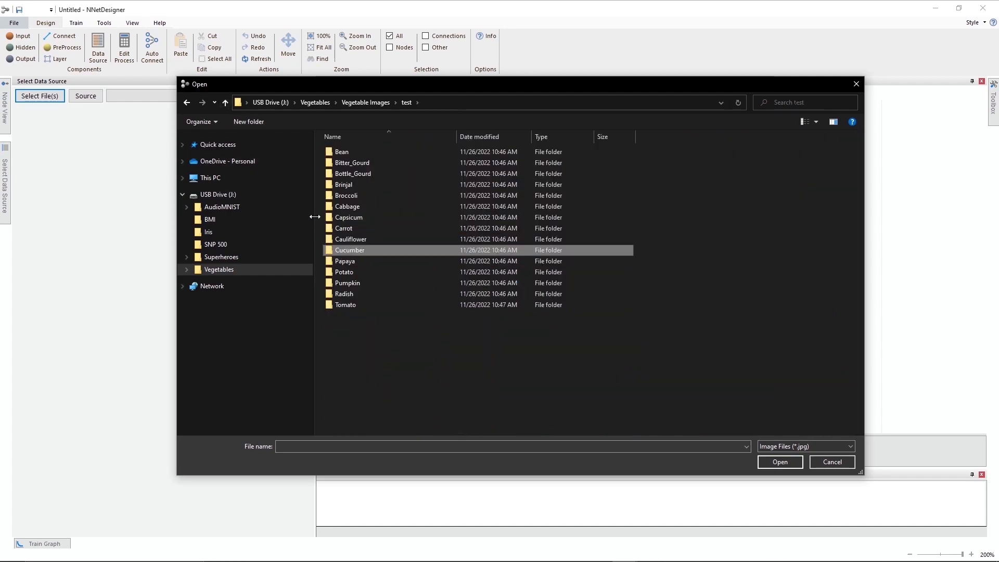
click(352, 263)
double_click(352, 263)
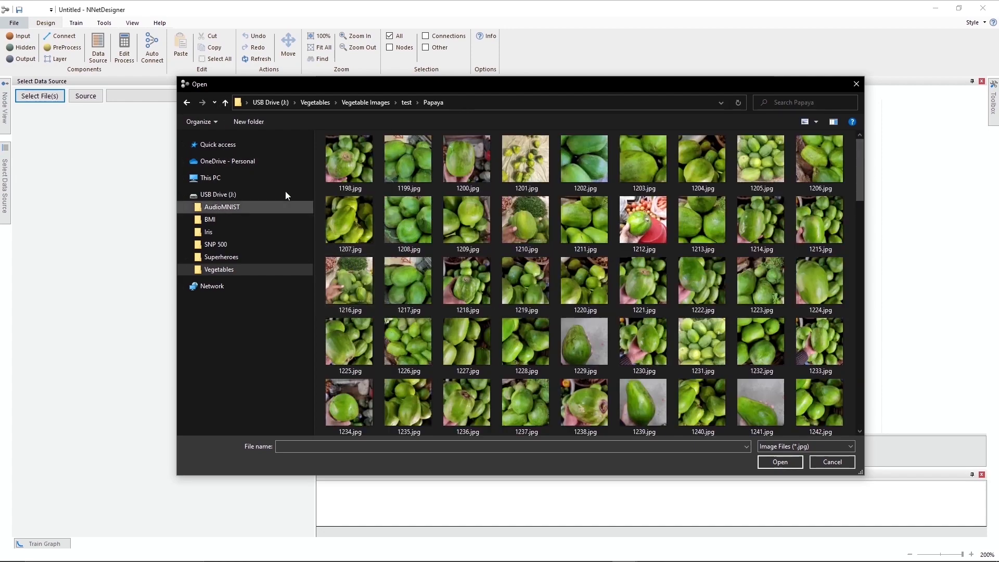
click(223, 105)
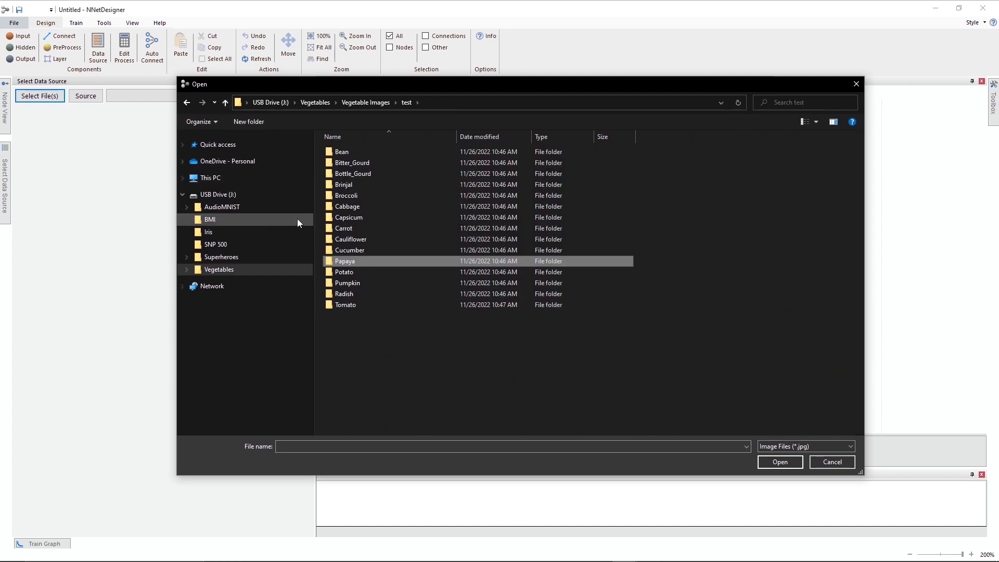
Browse the test images in the Potato, Pumpkin, Radish and Tomato folders, then close the file selection without opening anything.
double_click(343, 272)
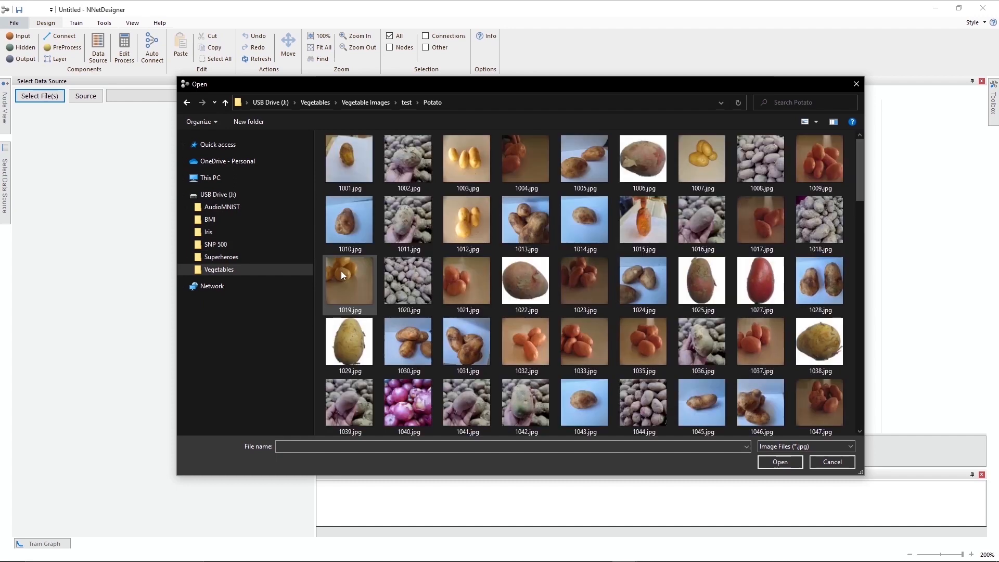
click(227, 103)
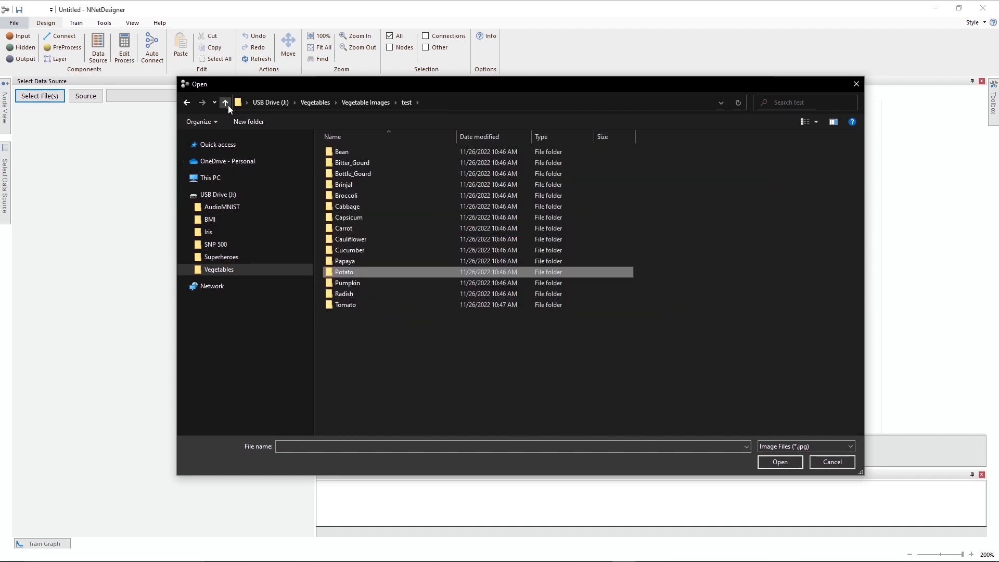
double_click(354, 283)
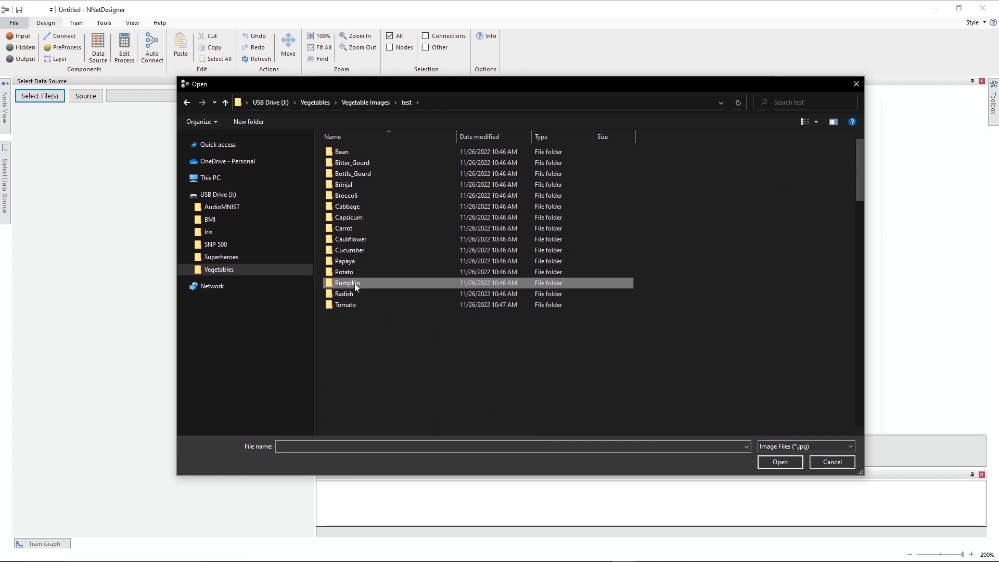
click(226, 102)
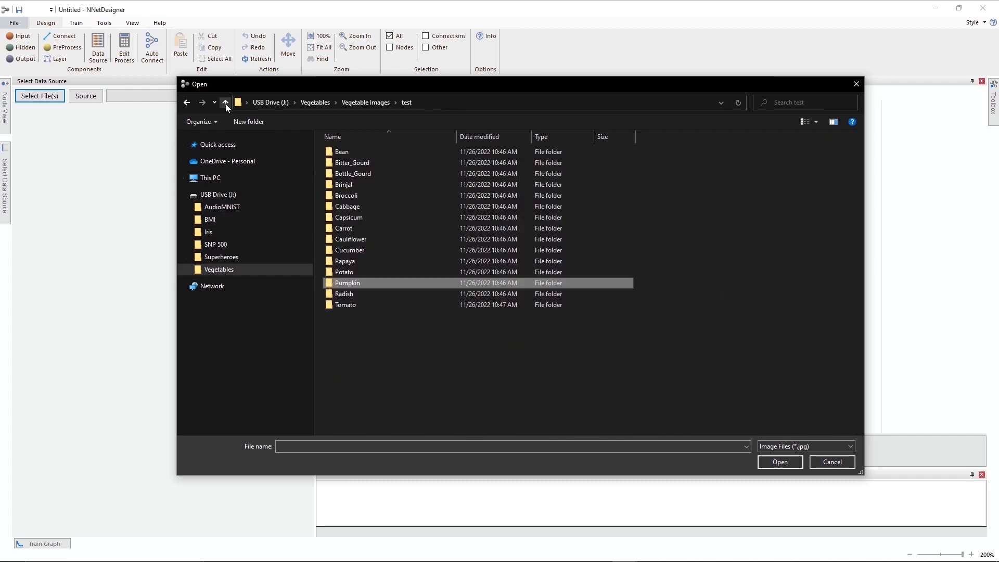
double_click(343, 291)
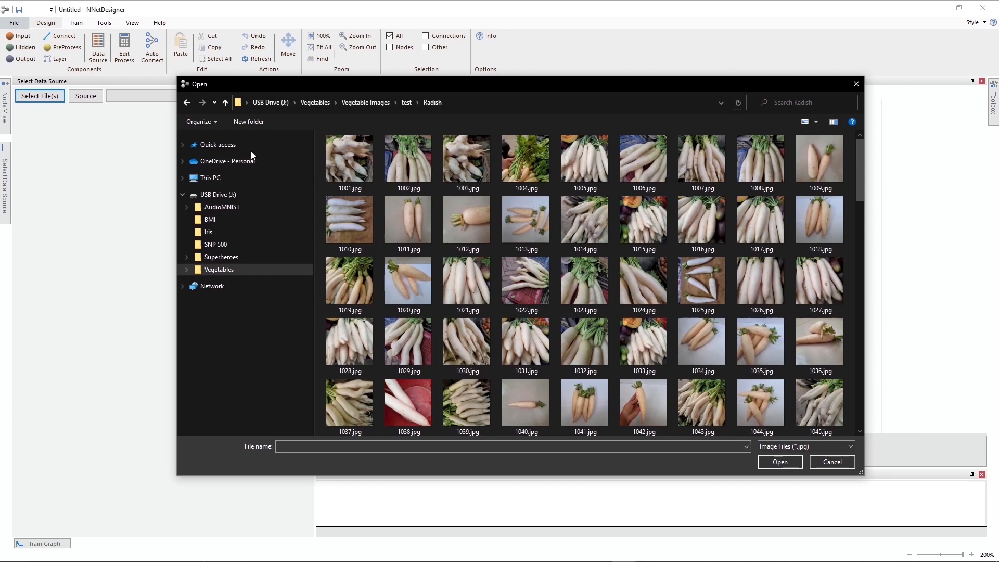
click(226, 103)
double_click(350, 304)
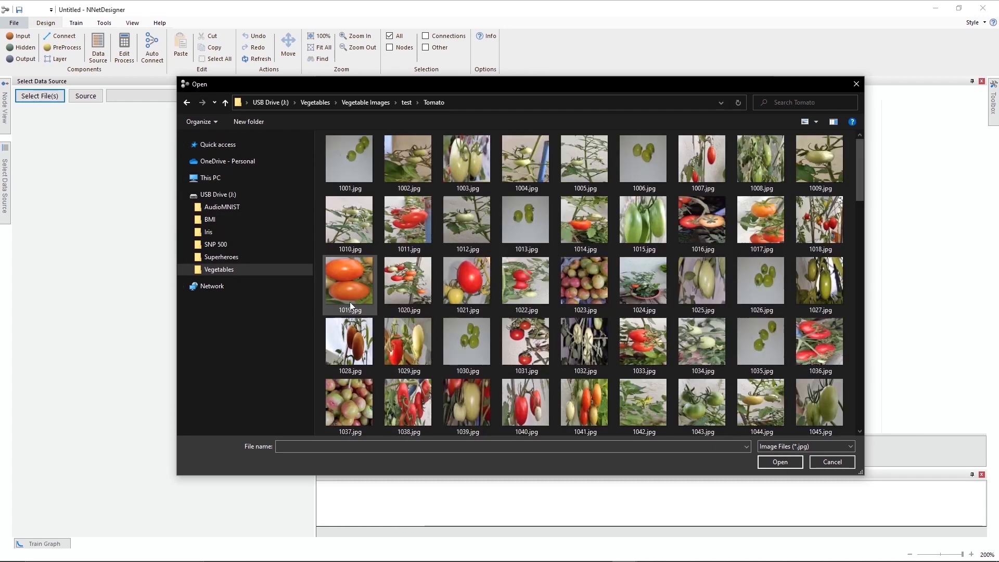
click(229, 104)
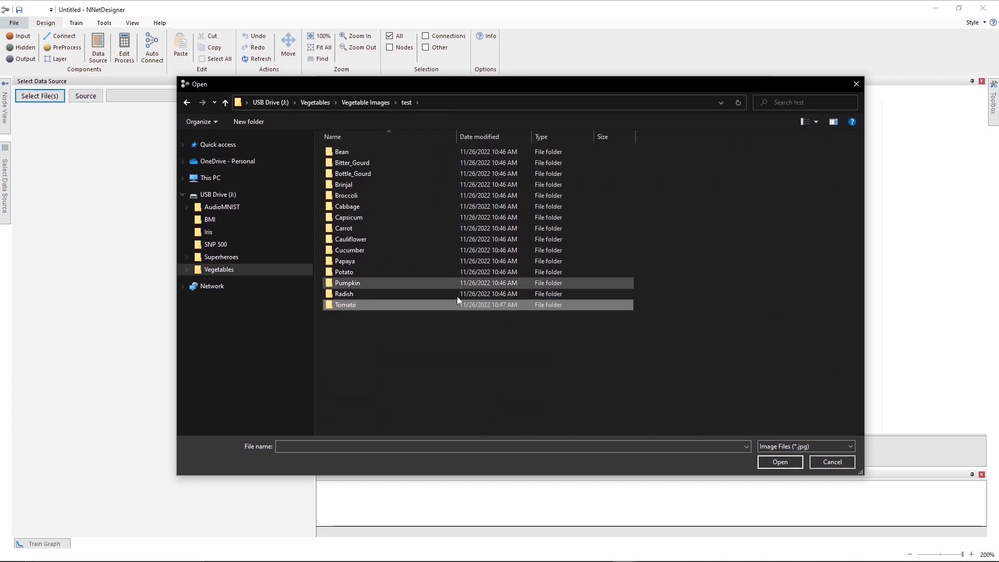
click(818, 461)
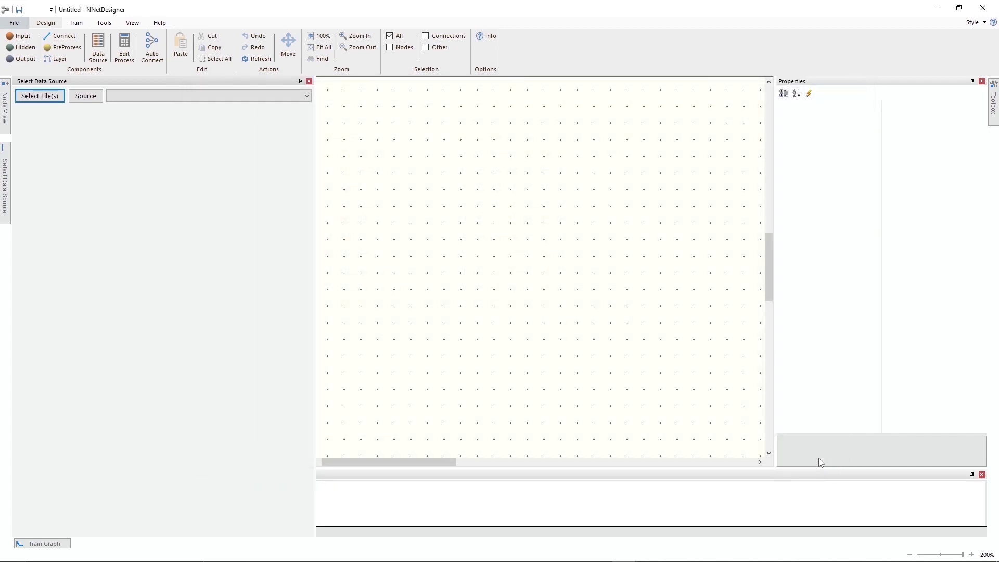
Switch the data source to folder selection and load the train folder inside Vegetable Images.
click(91, 96)
click(55, 99)
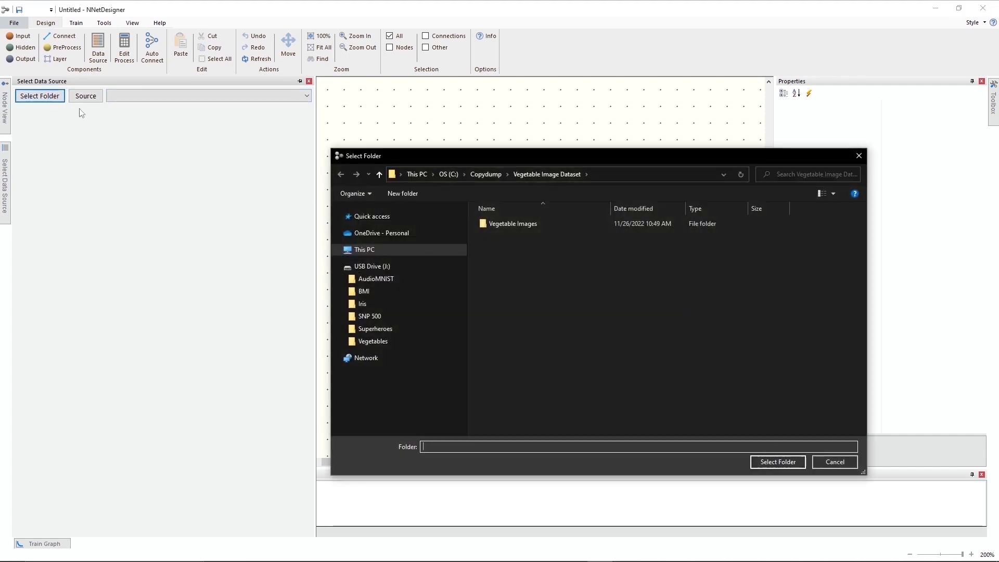
double_click(498, 226)
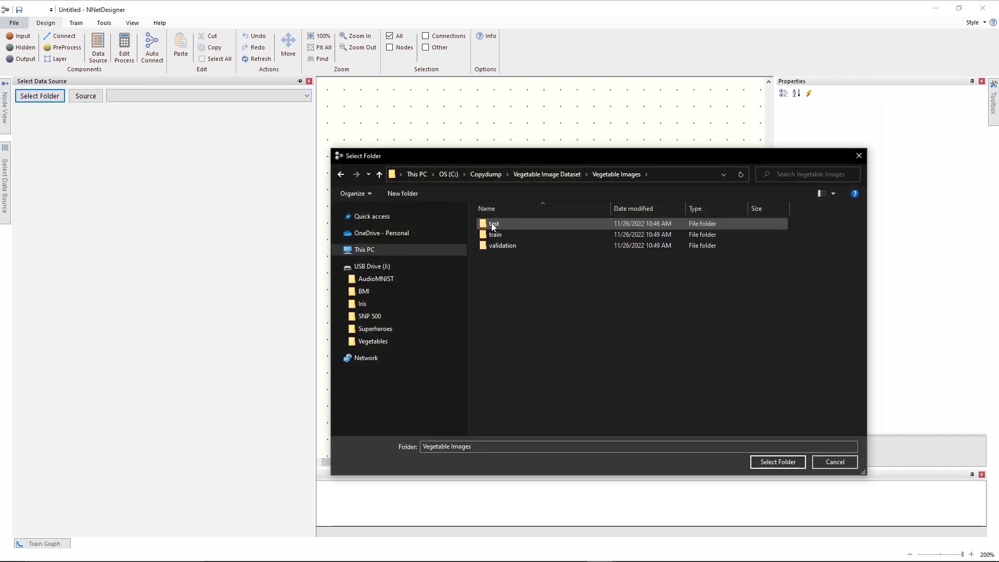
click(494, 234)
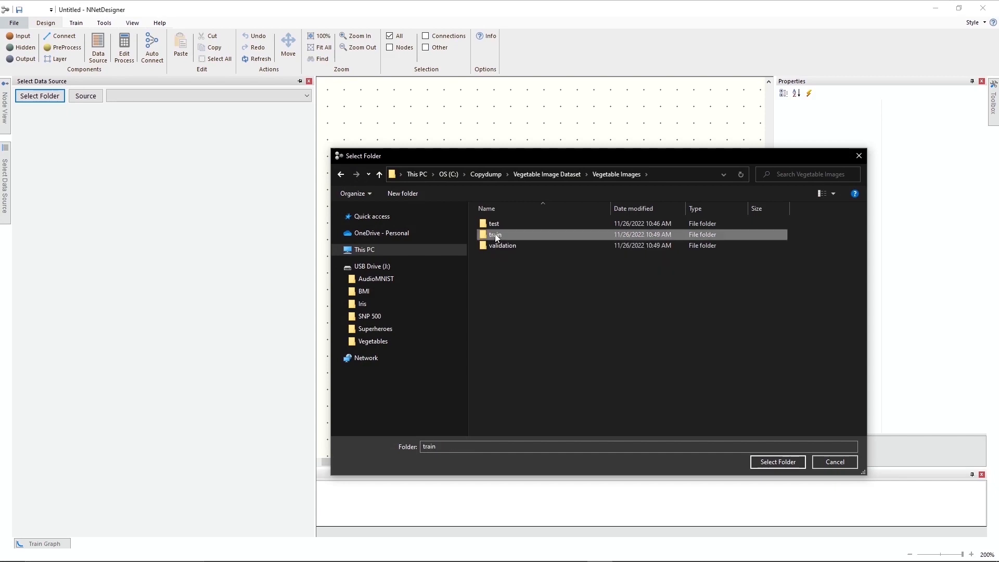
click(777, 462)
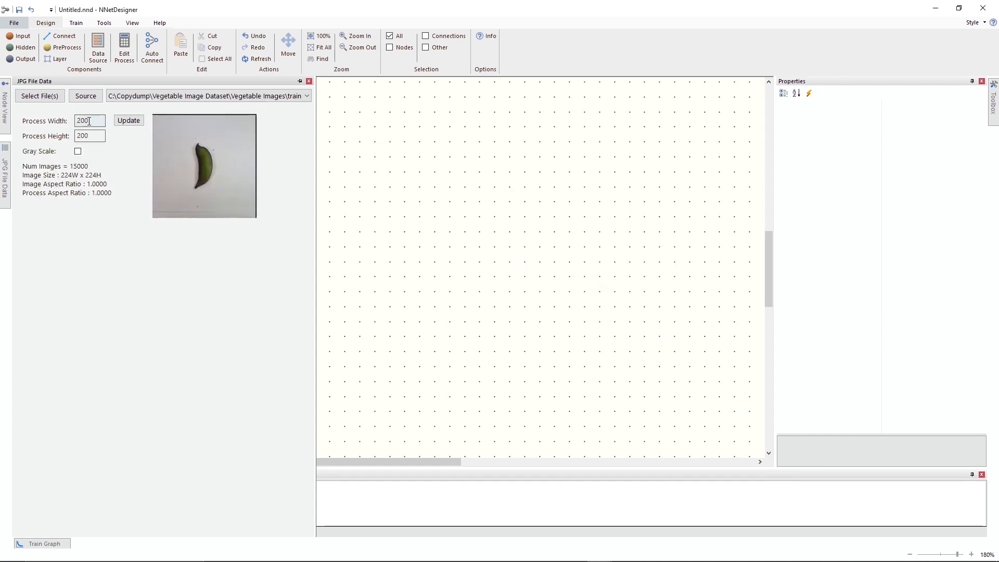
Set the image process size to 100 wide by 100 high and update the preview.
double_click(88, 121)
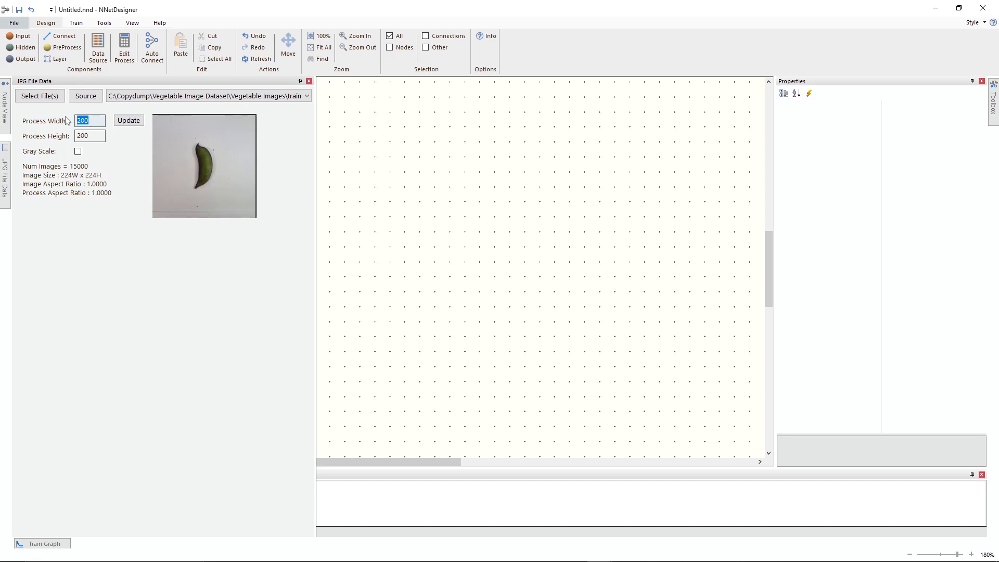
text(1)
click(122, 123)
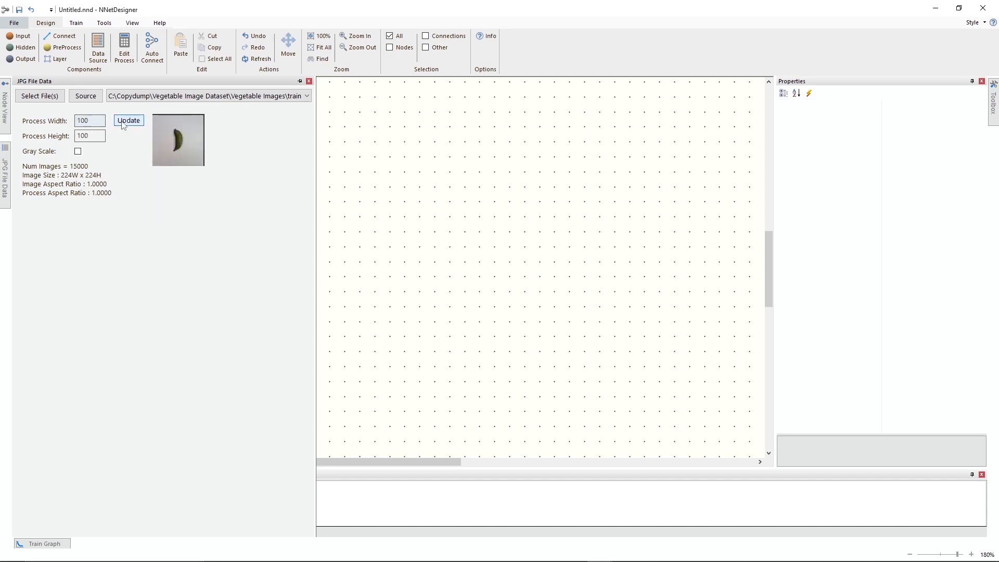
Place an image input layer in the left half of the empty design canvas.
click(328, 165)
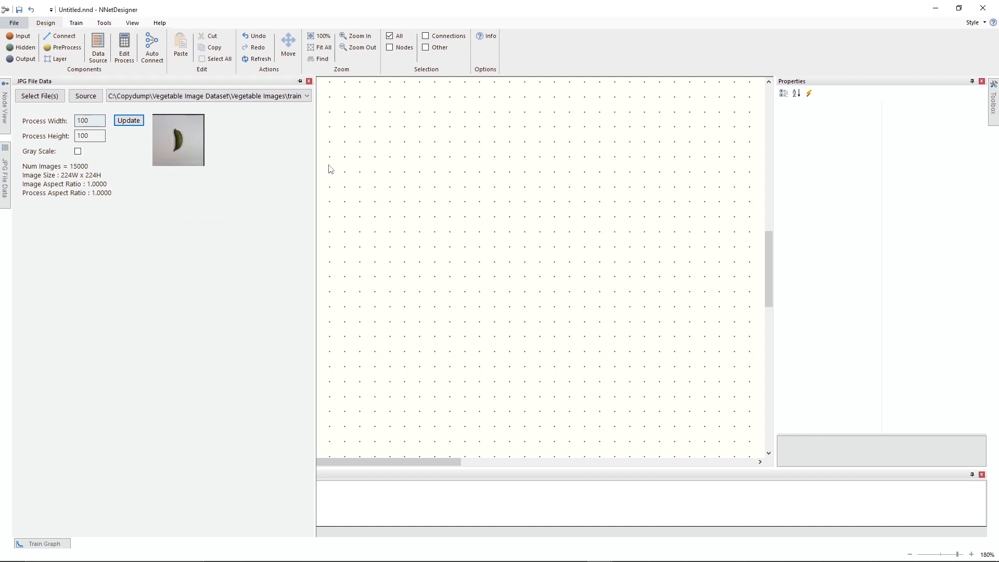
click(54, 60)
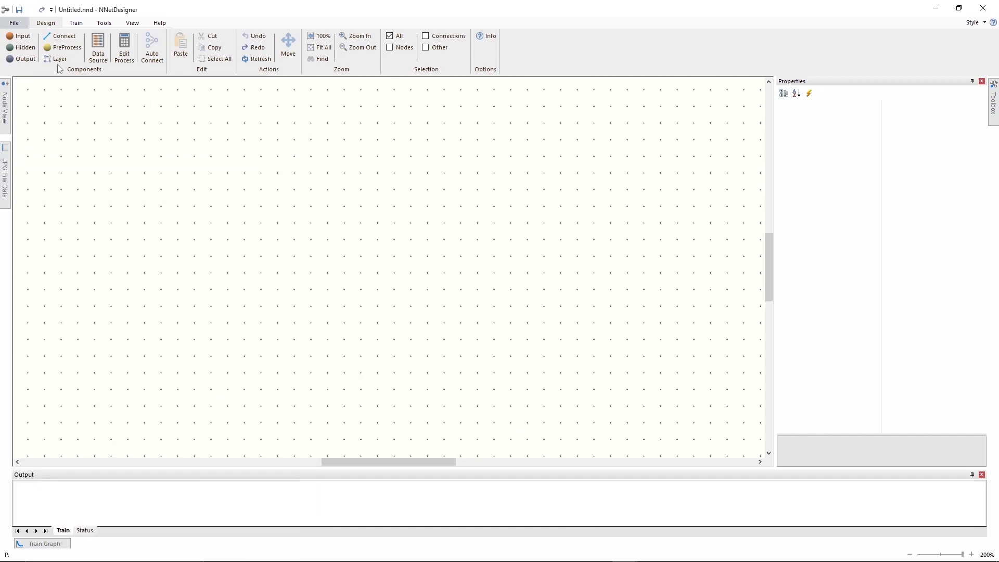
click(200, 195)
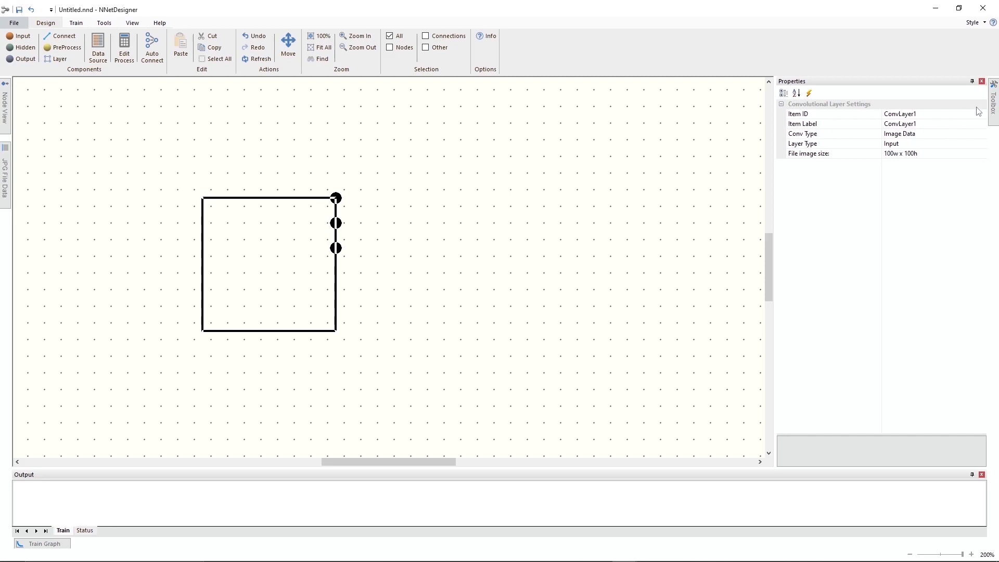
Place a network beside the image layer without input nodes, with three hidden layers of 12 nodes and 15 output nodes.
click(993, 104)
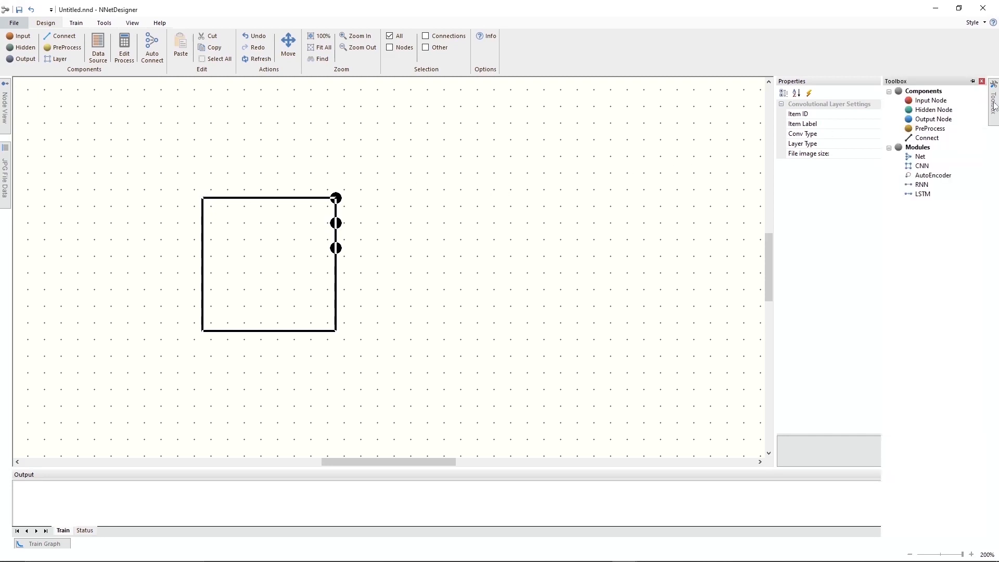
click(920, 162)
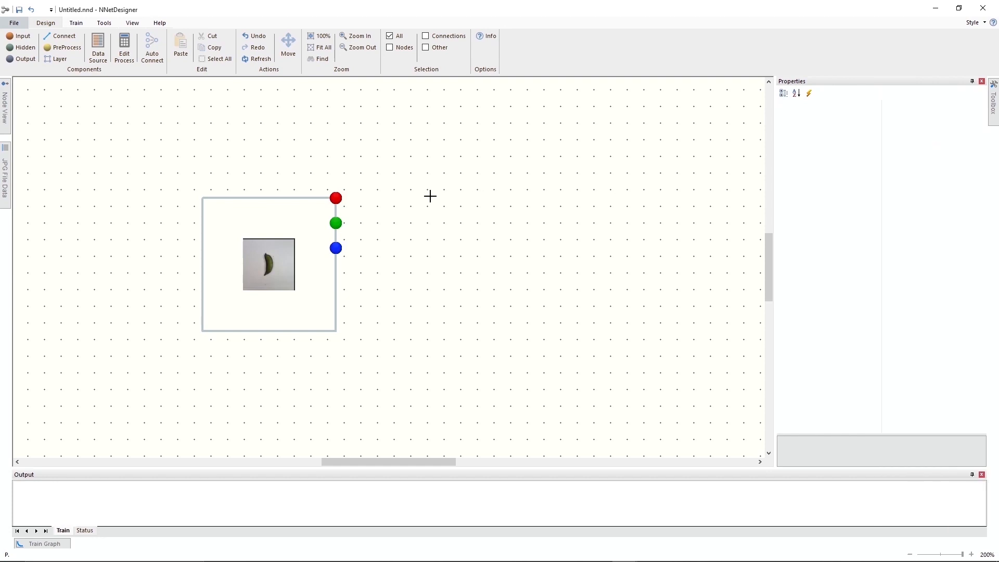
click(413, 200)
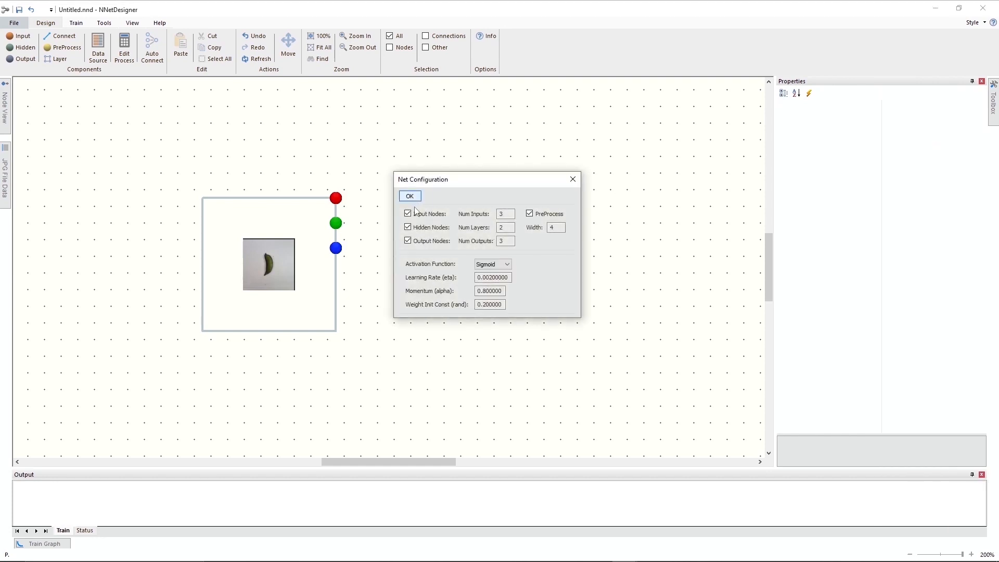
click(409, 216)
double_click(510, 226)
text(3)
key(Tab)
double_click(501, 241)
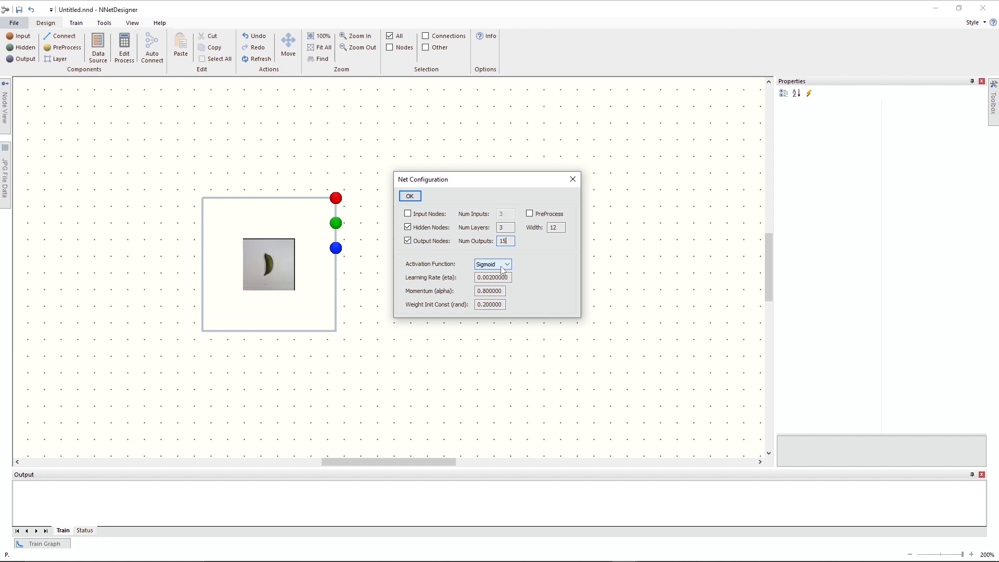
click(412, 197)
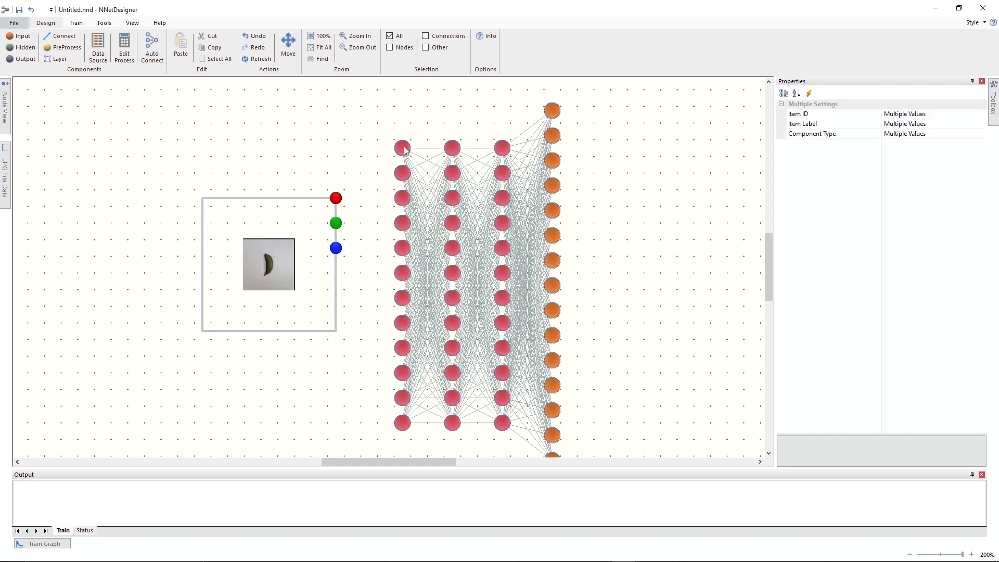
Auto-connect the image input layer to the first hidden layer and fit the whole network in the display.
click(343, 154)
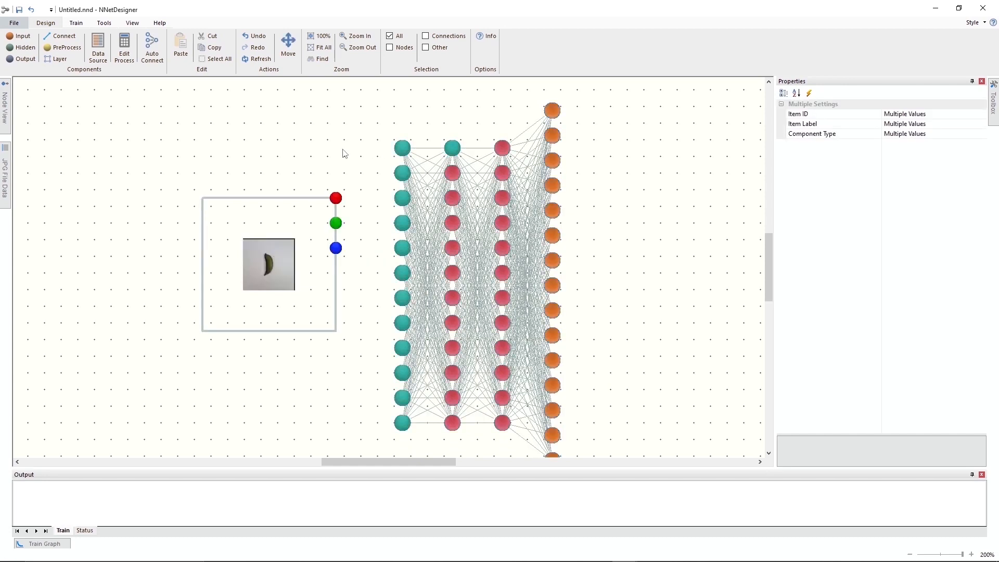
click(159, 47)
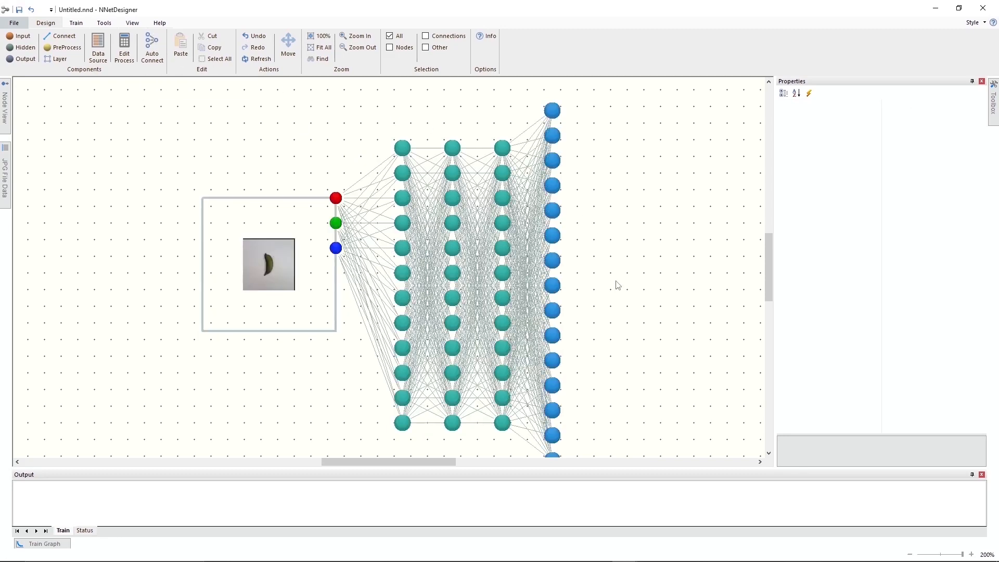
click(314, 48)
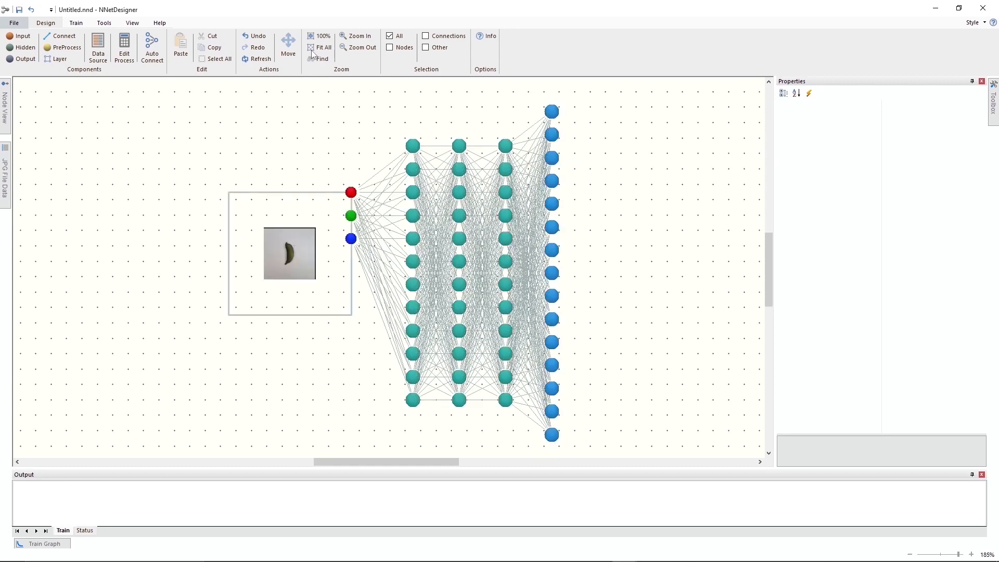
Restrict selection to nodes, select all three hidden layers and set their activation function to Relu.
click(390, 47)
drag(400, 131, 522, 414)
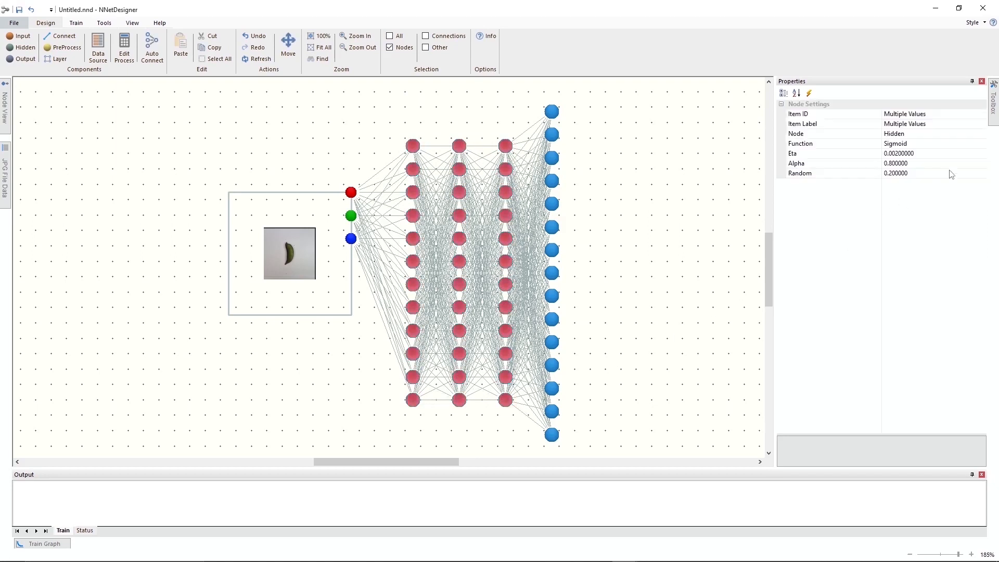
click(984, 146)
click(982, 144)
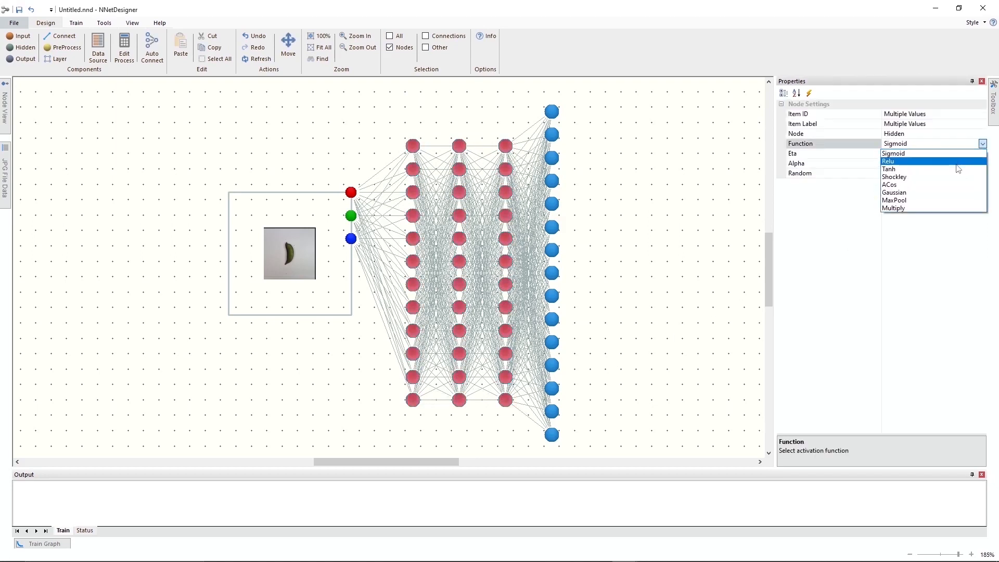
click(956, 164)
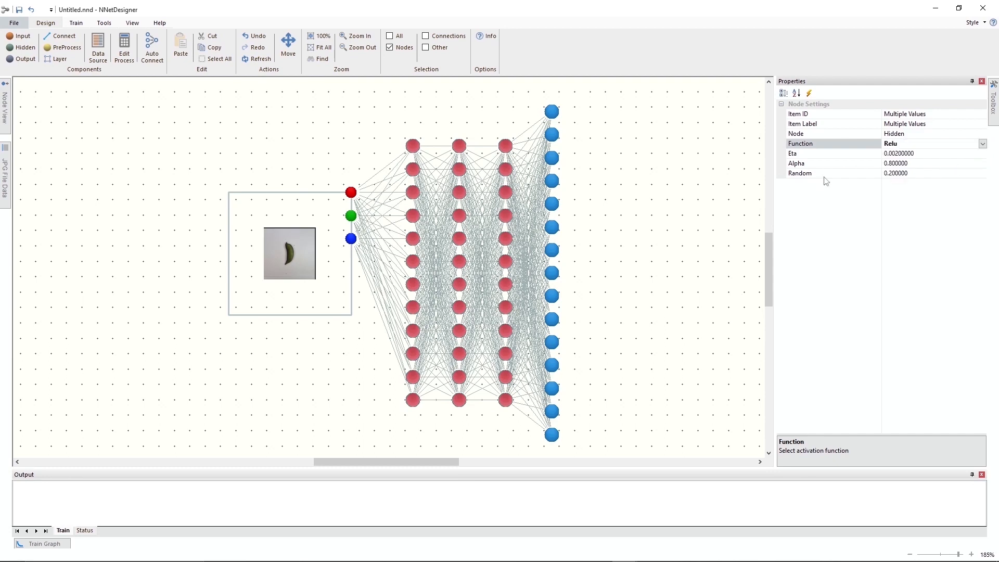
click(359, 161)
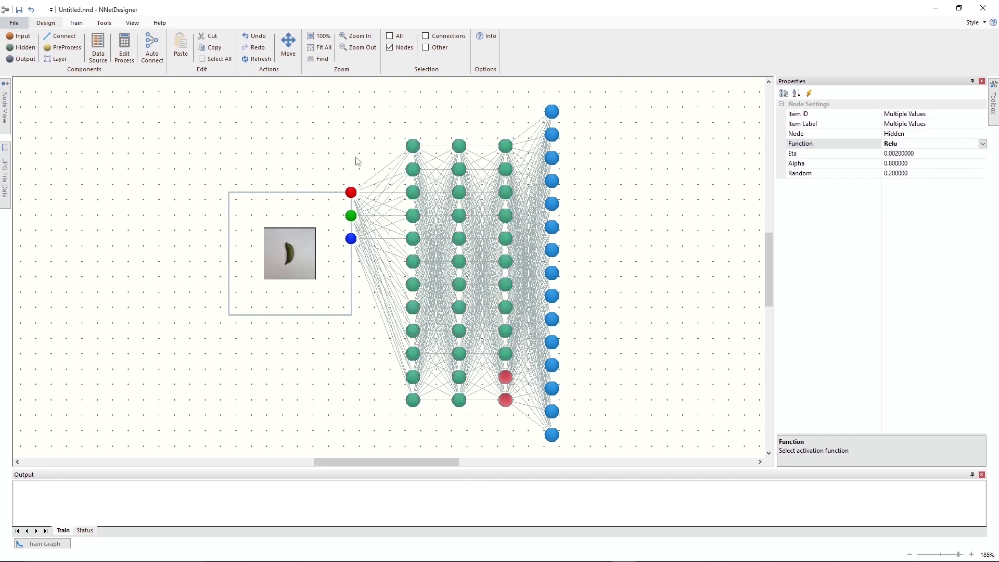
Open the pre-processor editor, enlarge it to show all image IDs, and assign the name key bean to the topmost output node.
click(123, 48)
drag(446, 198, 638, 122)
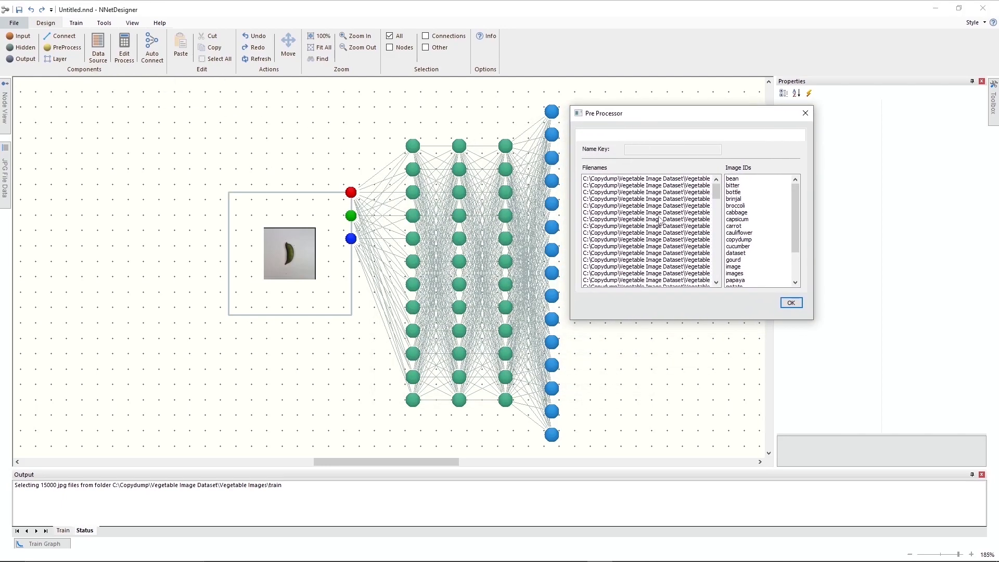
drag(672, 321, 687, 450)
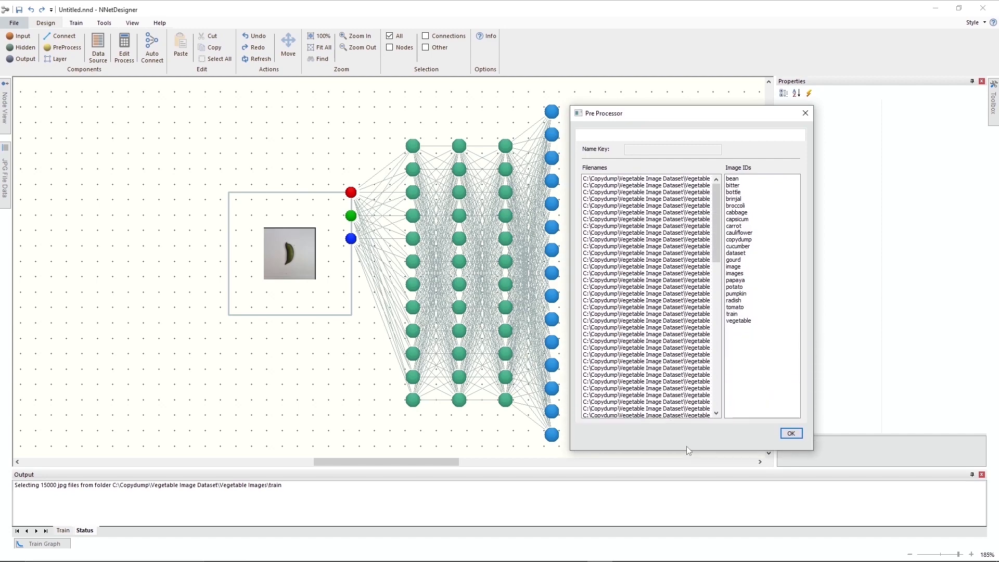
click(552, 112)
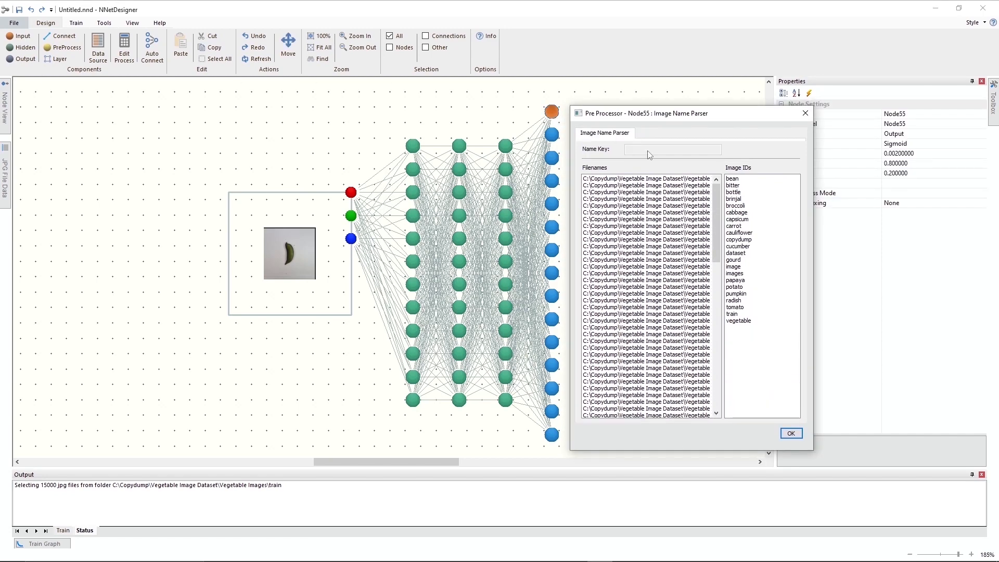
click(735, 180)
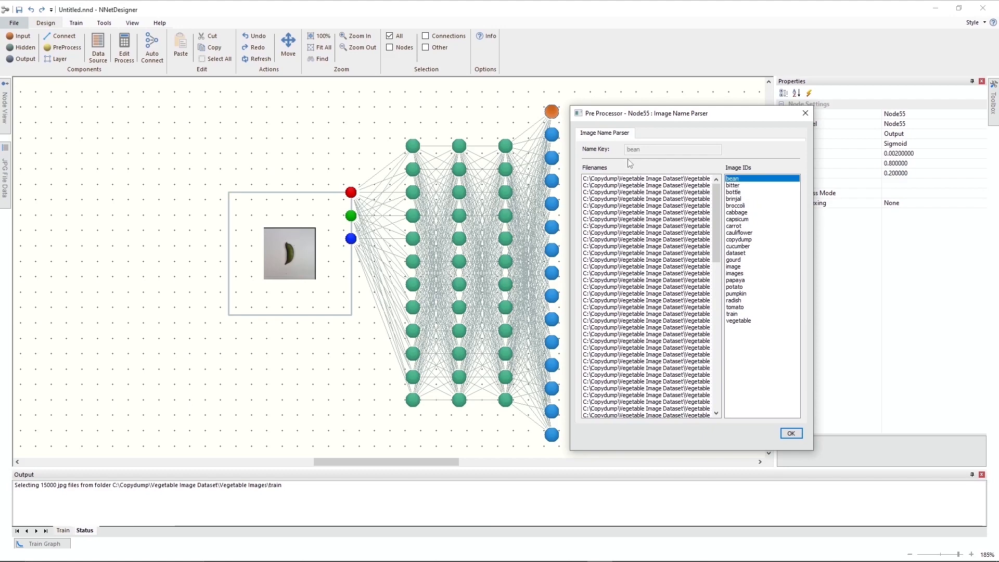
Assign the name keys bitter, bottle and brinjal to the second, third and fourth output nodes from the top.
click(553, 139)
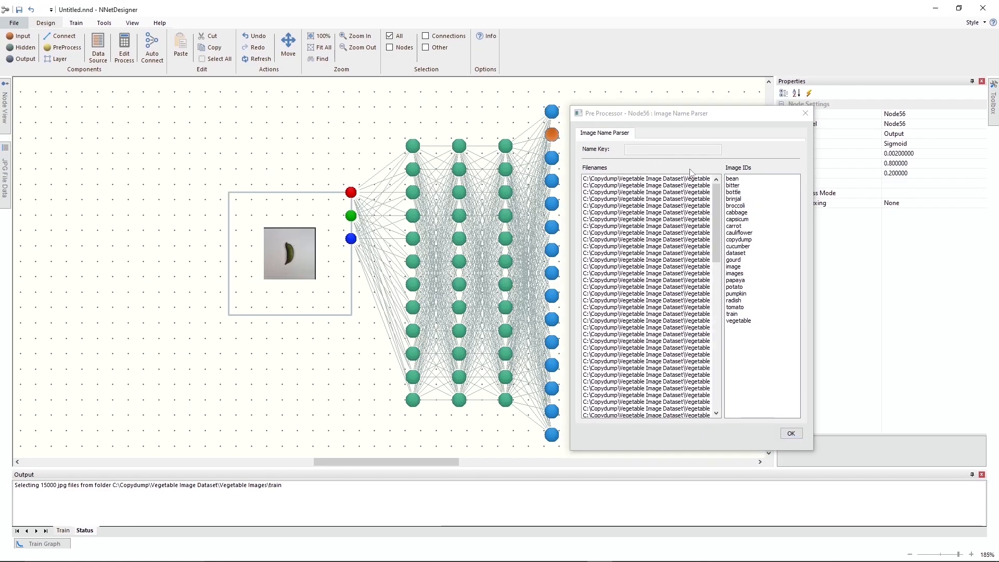
click(733, 186)
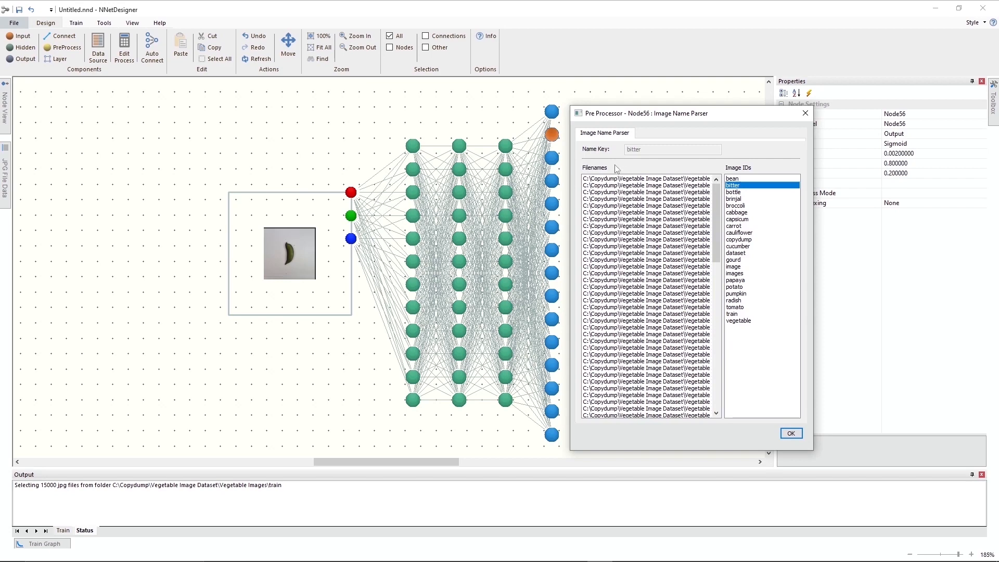
click(552, 162)
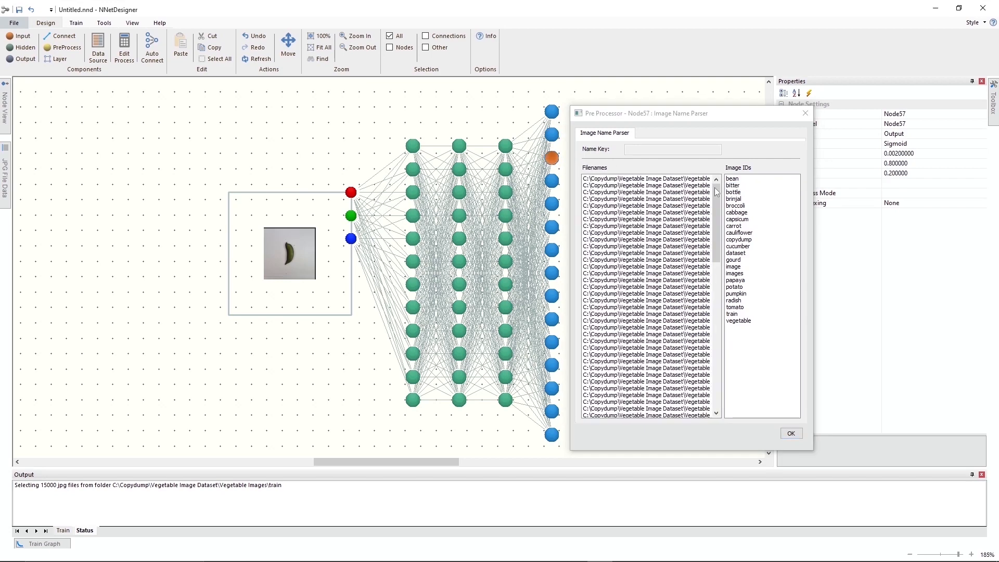
click(732, 193)
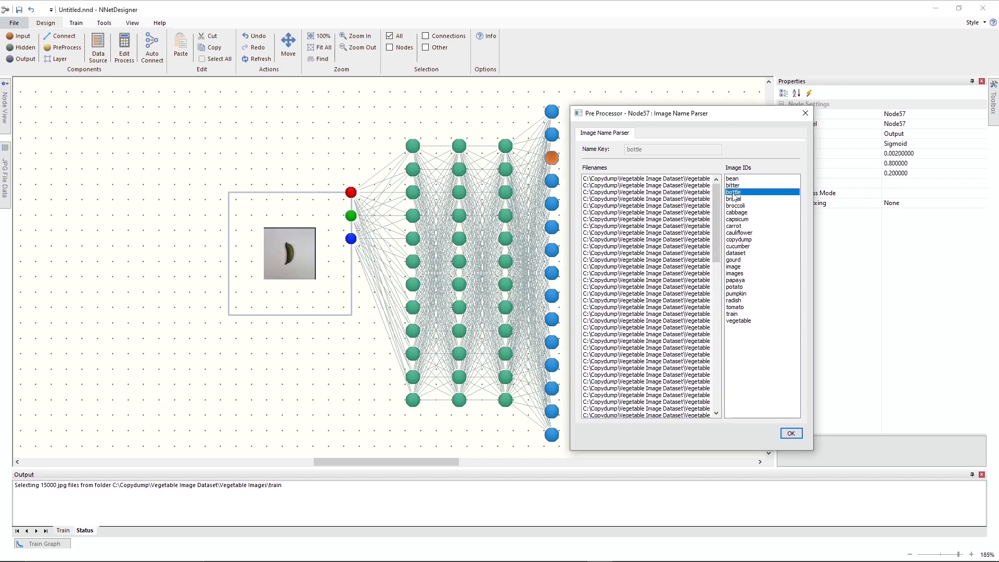
click(552, 181)
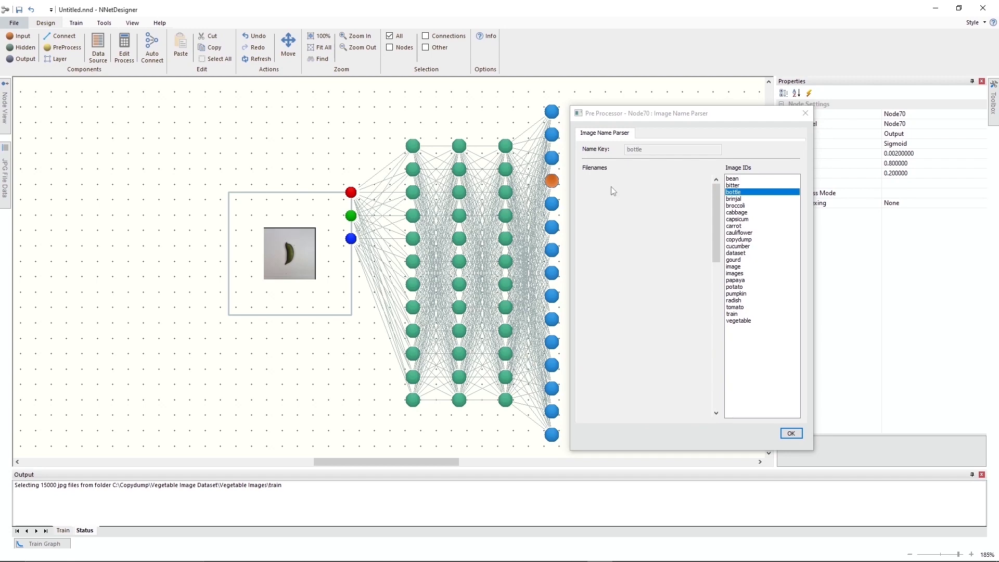
click(733, 200)
Assign the name keys broccoli, cabbage and capsicum to the fifth, sixth and seventh output nodes.
click(554, 204)
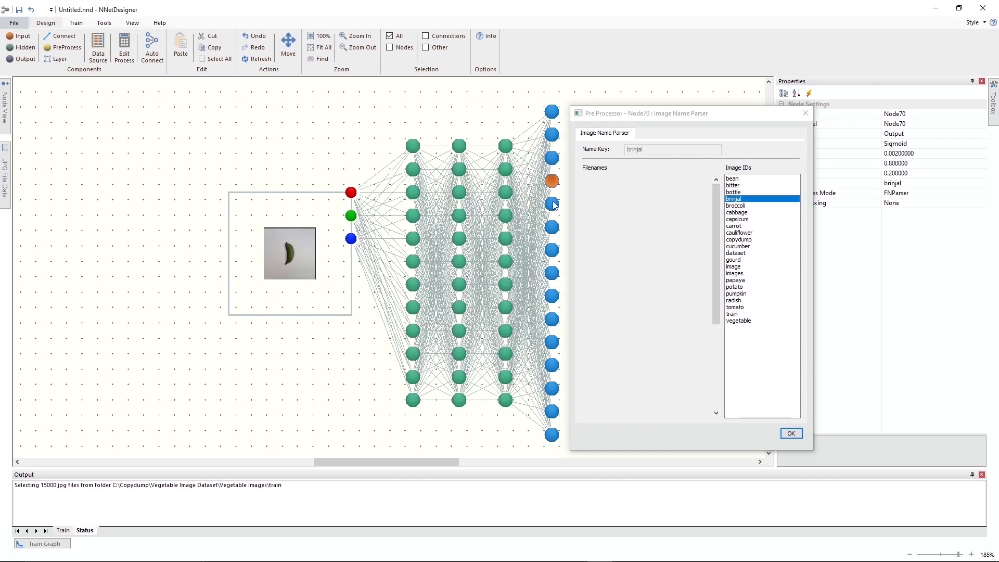
click(730, 206)
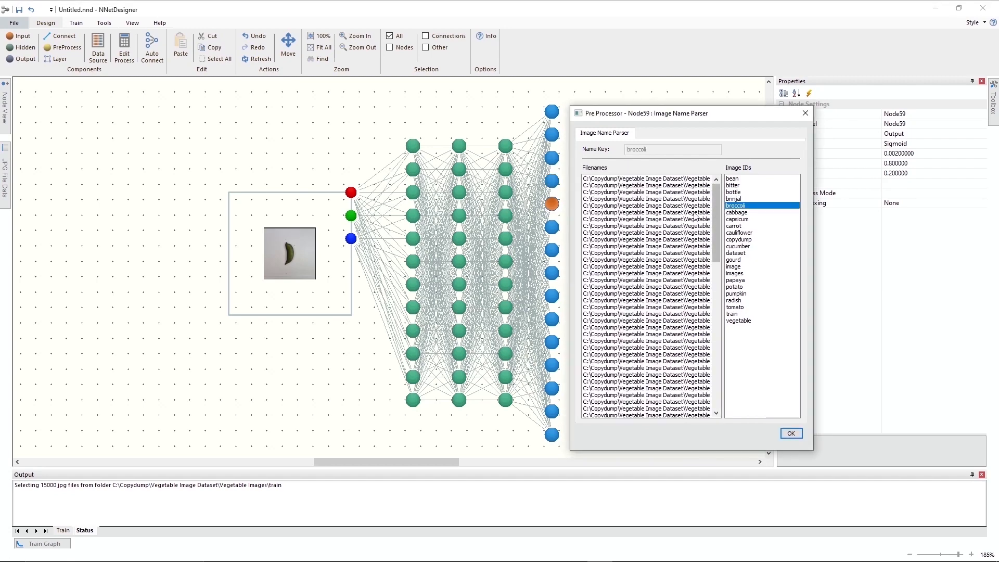
click(553, 228)
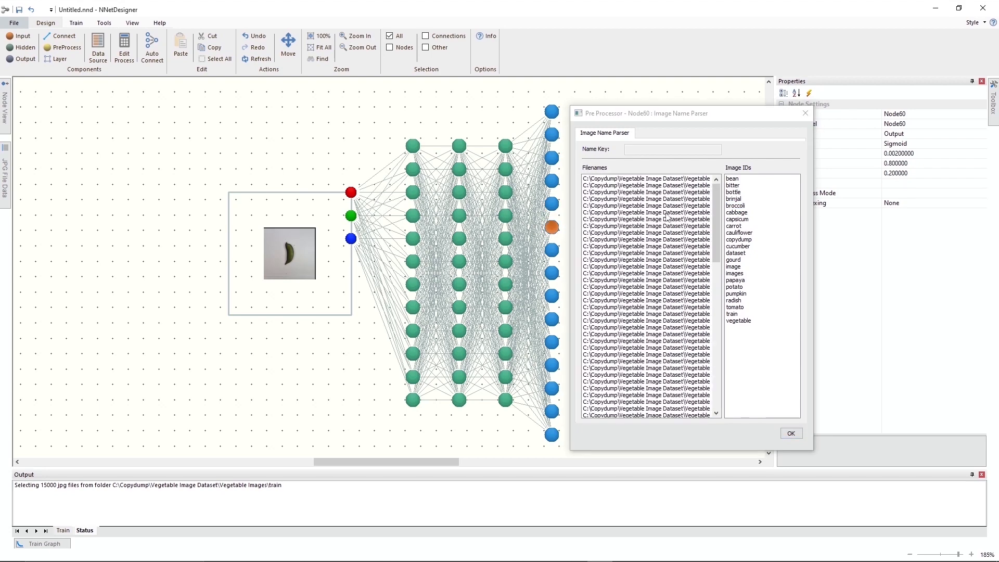
click(738, 213)
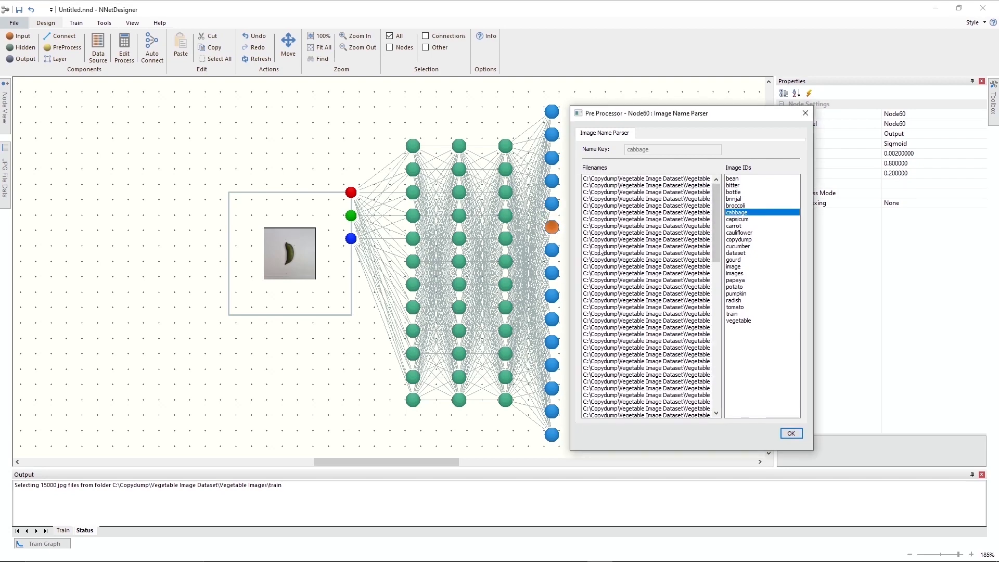
click(553, 250)
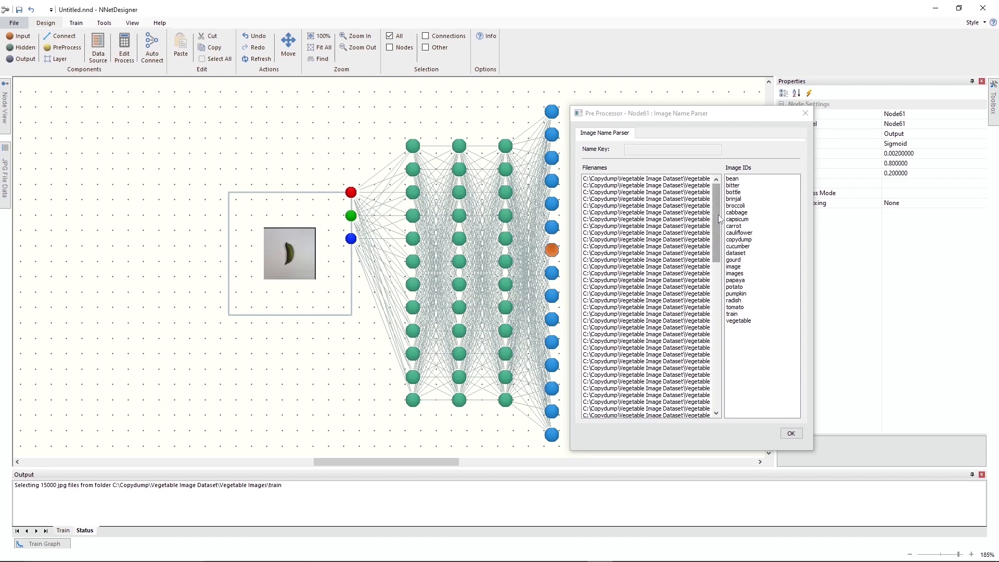
click(735, 219)
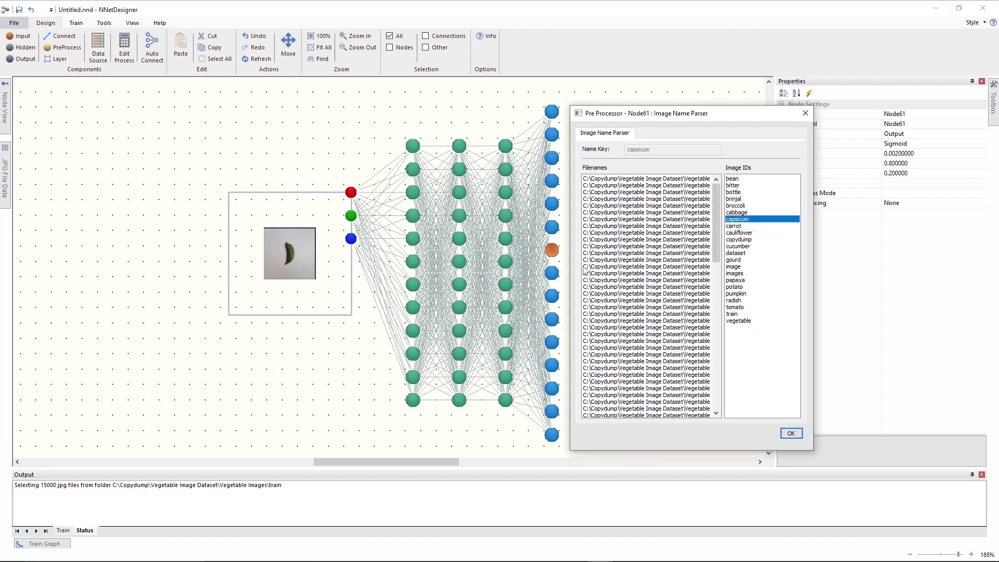
Assign the name keys carrot, cauliflower and cucumber to the eighth, ninth and tenth output nodes.
click(554, 275)
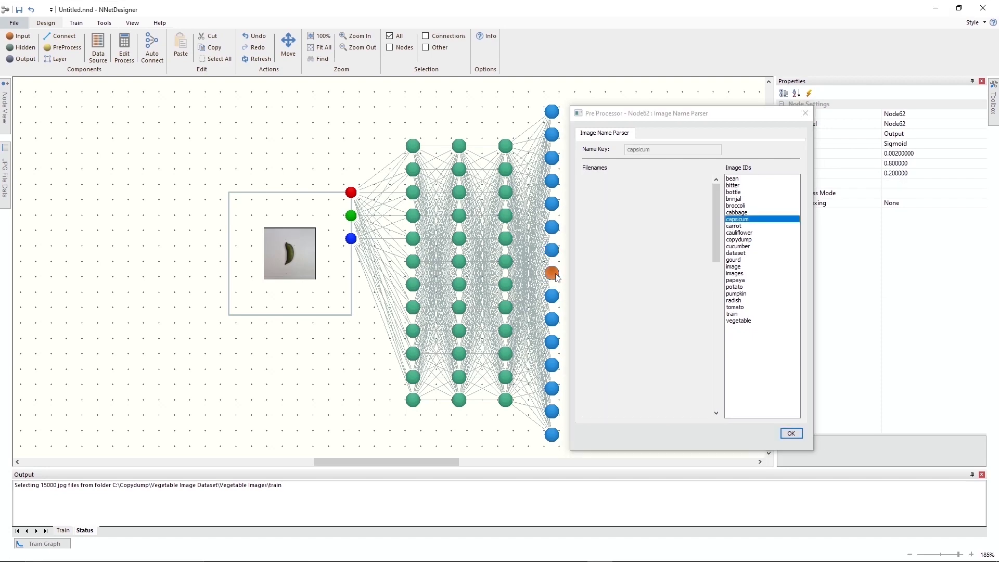
click(732, 227)
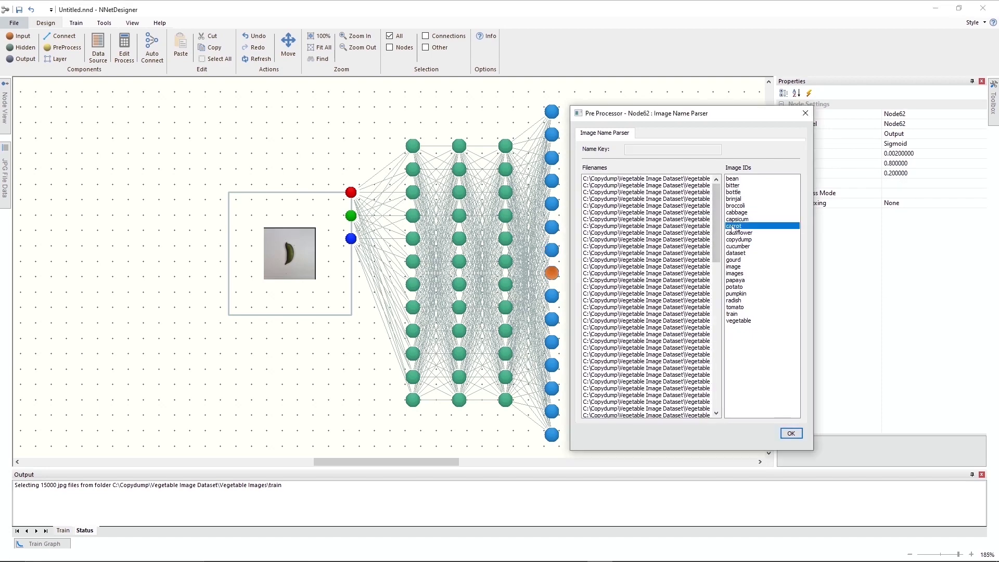
click(553, 297)
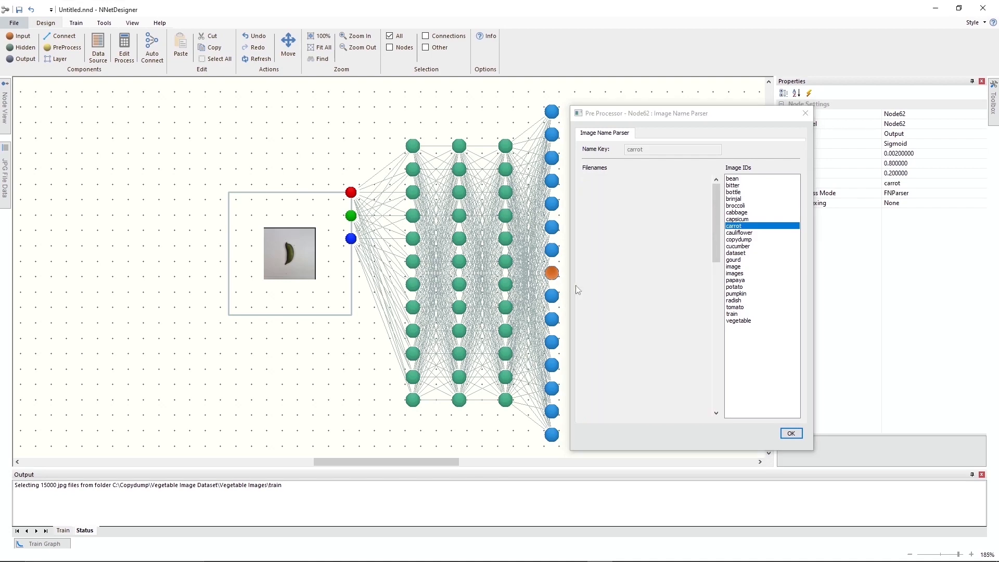
click(738, 234)
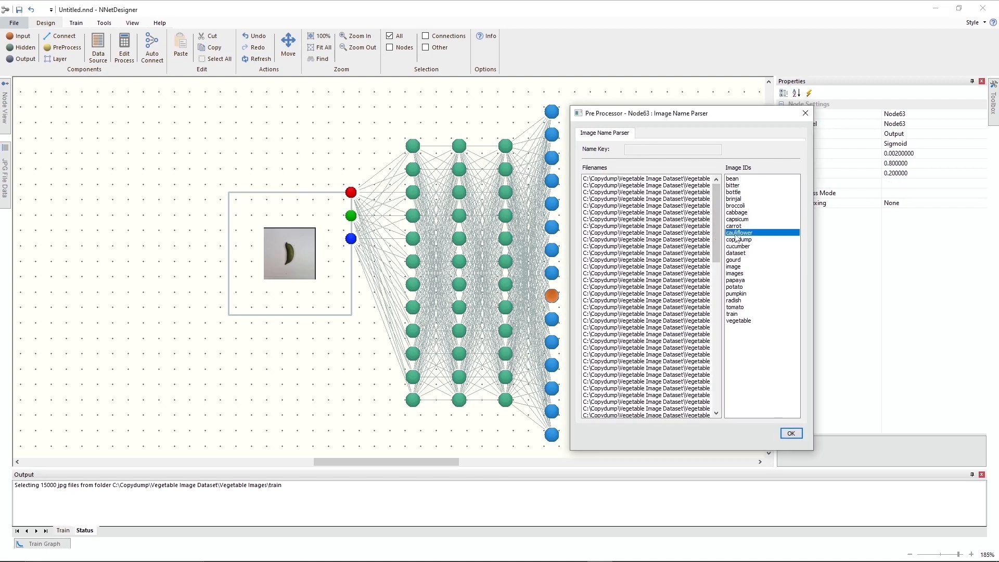
click(551, 324)
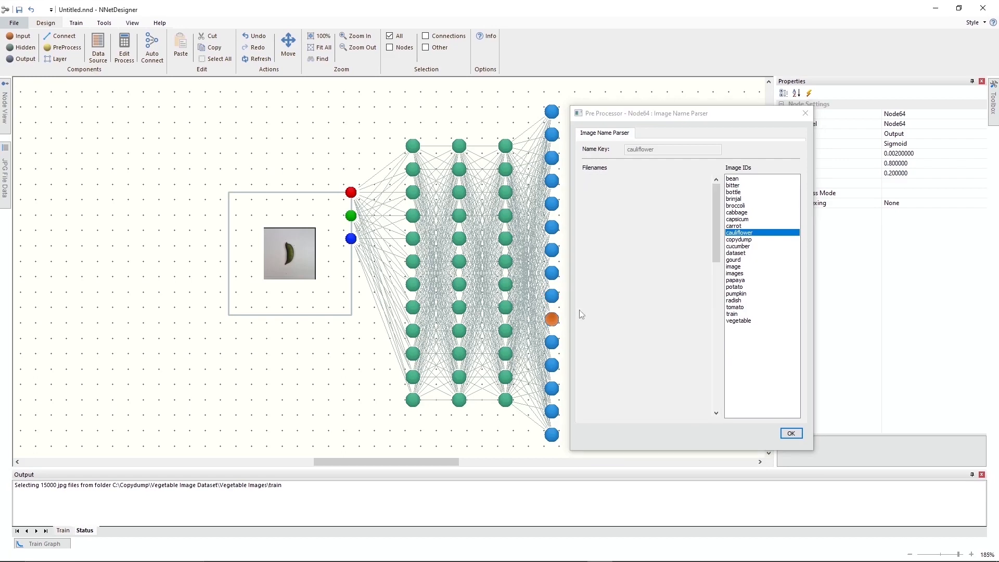
click(733, 247)
Assign the name keys papaya and potato to the eleventh and twelfth output nodes.
click(555, 341)
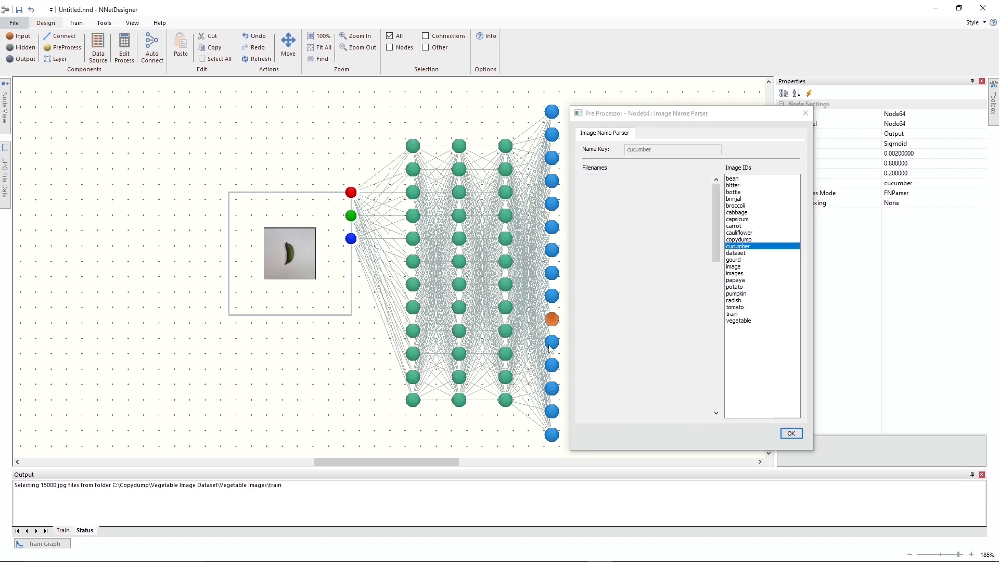
click(736, 280)
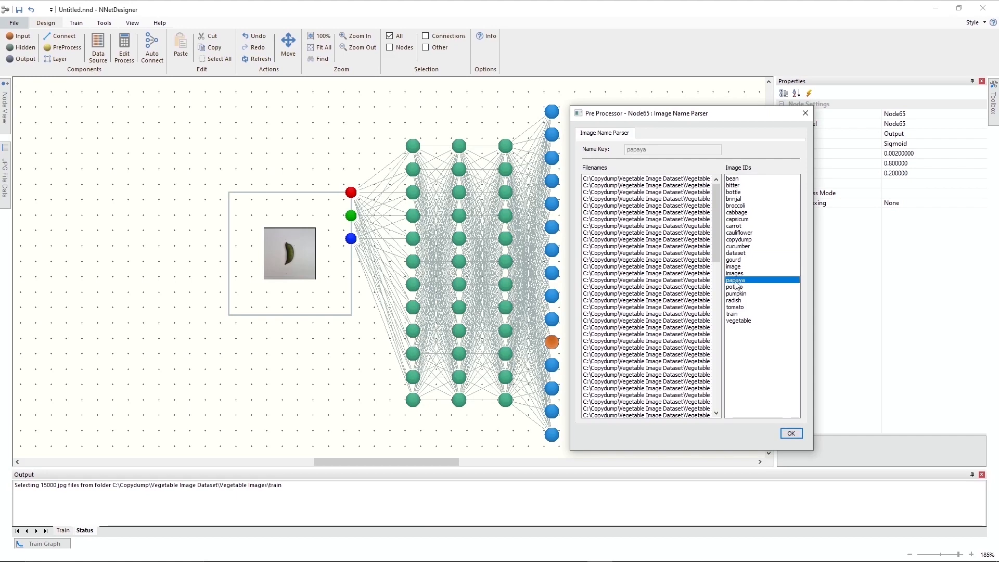
click(554, 370)
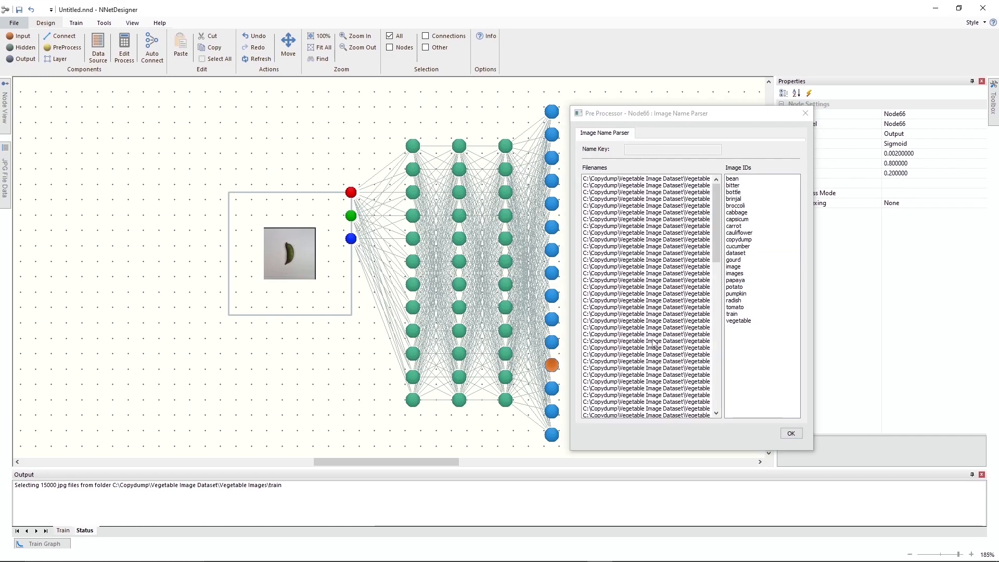
click(745, 287)
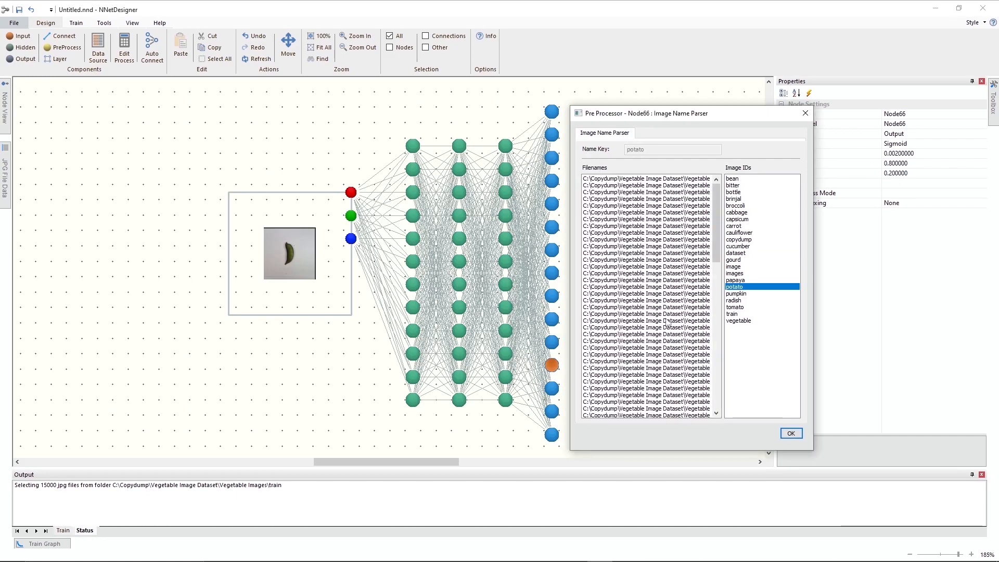
Assign the name keys pumpkin, radish and tomato to the thirteenth, fourteenth and fifteenth output nodes from the top.
click(553, 393)
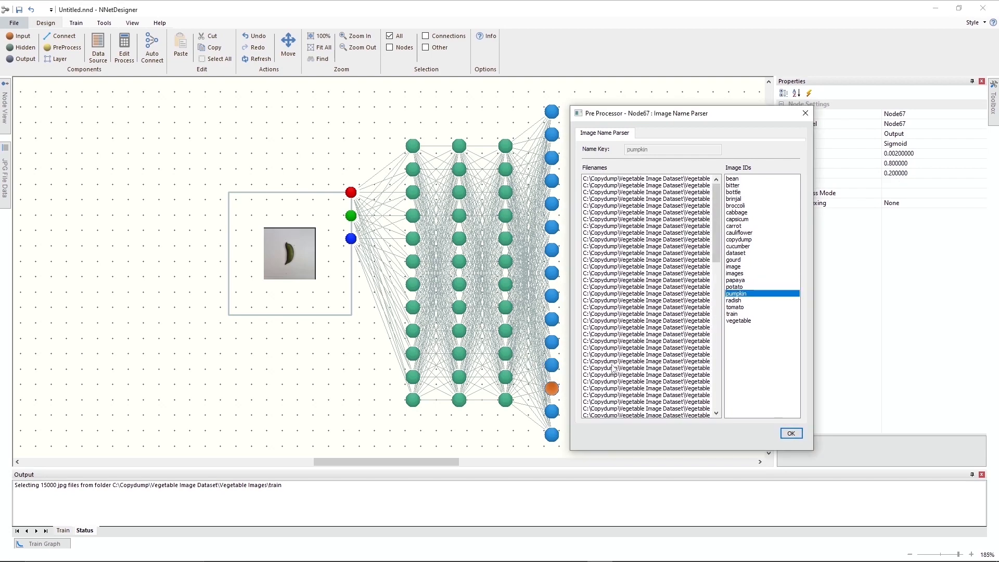
click(552, 411)
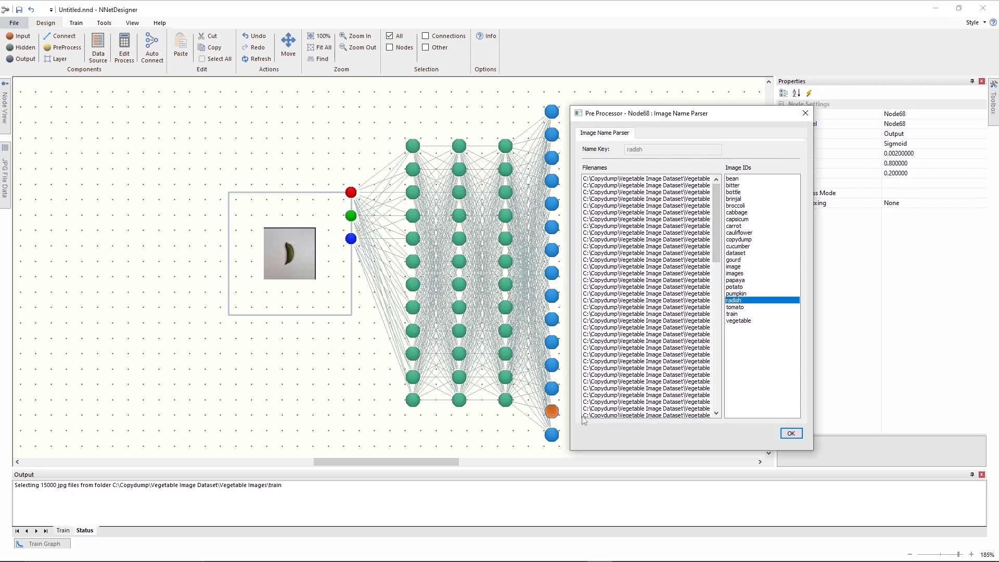
click(553, 436)
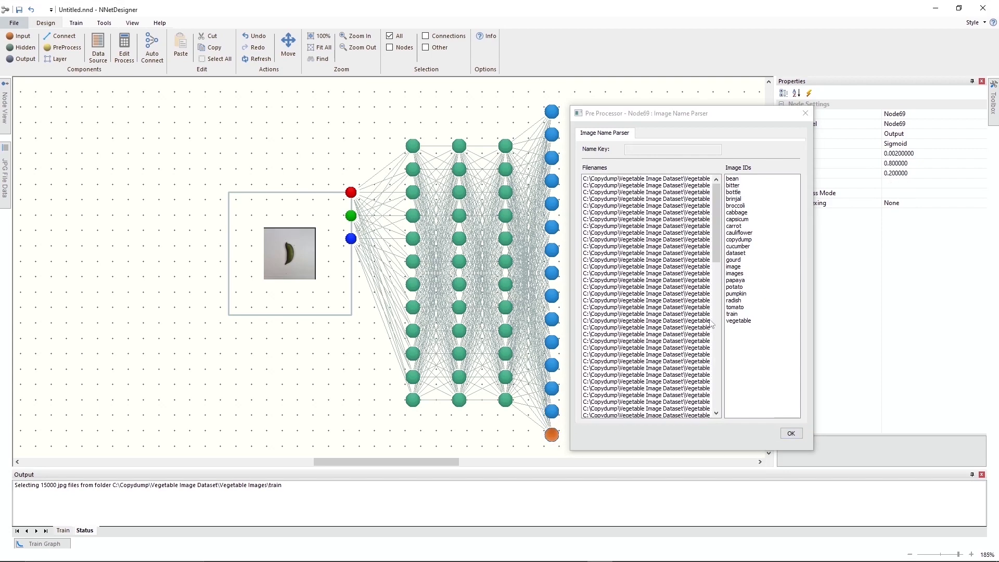
click(731, 307)
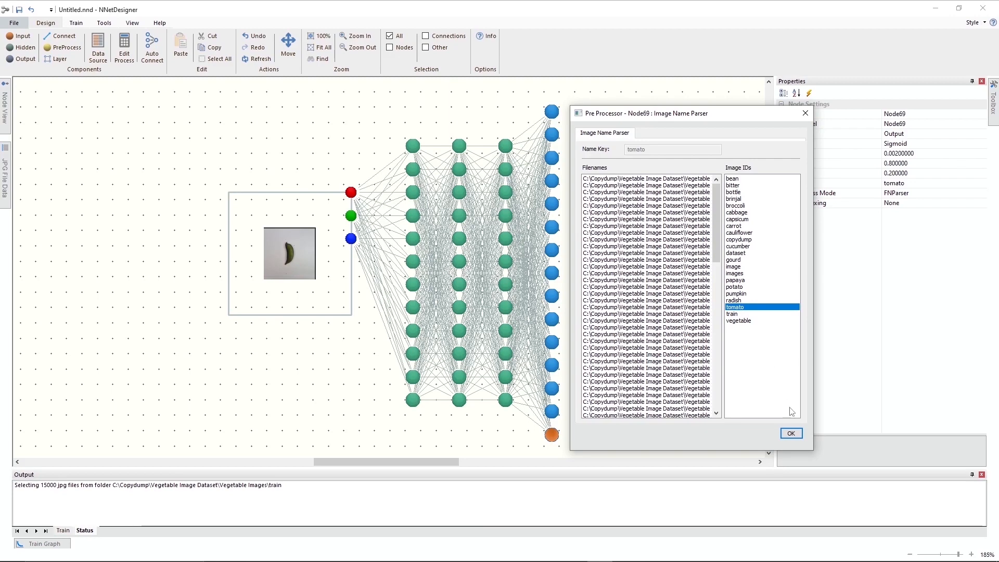
click(791, 433)
click(624, 437)
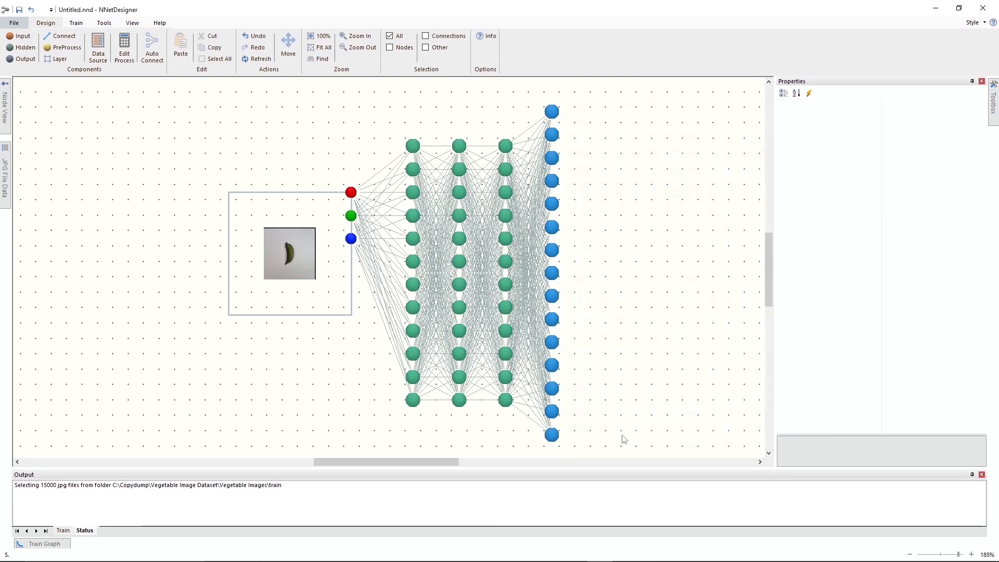
Set the validation data to files from the validation folder inside Vegetable Images on the USB drive.
click(76, 23)
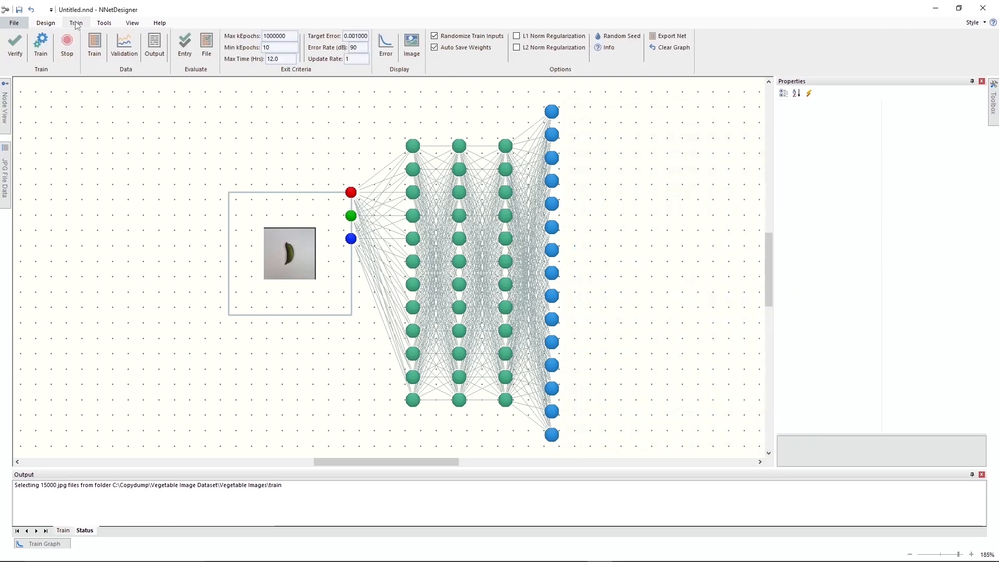
click(123, 46)
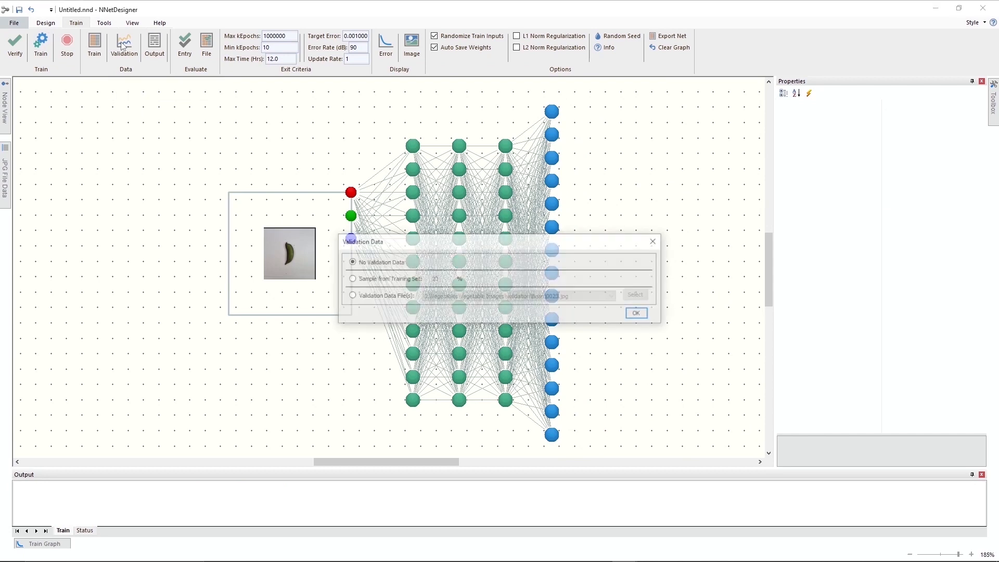
click(350, 296)
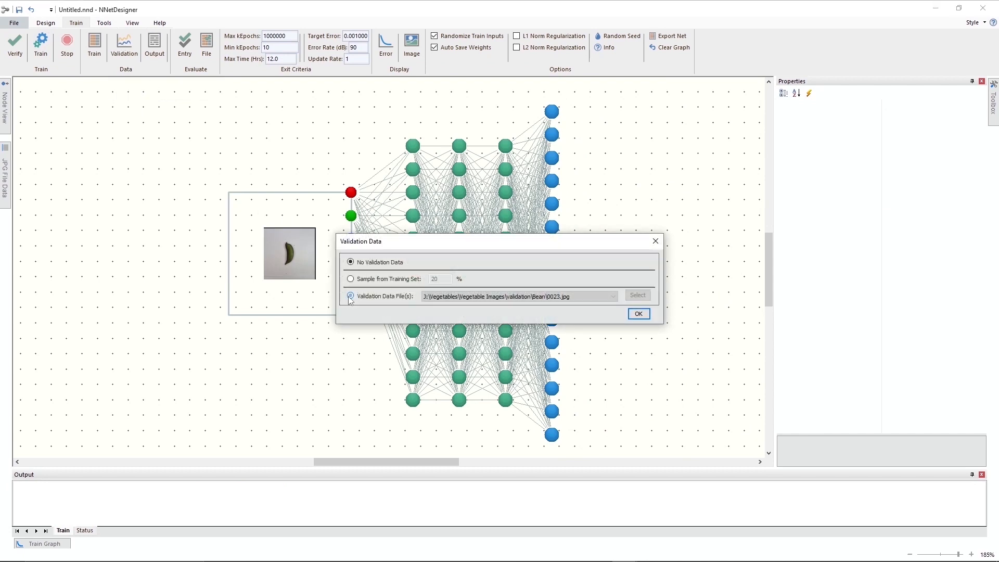
click(646, 294)
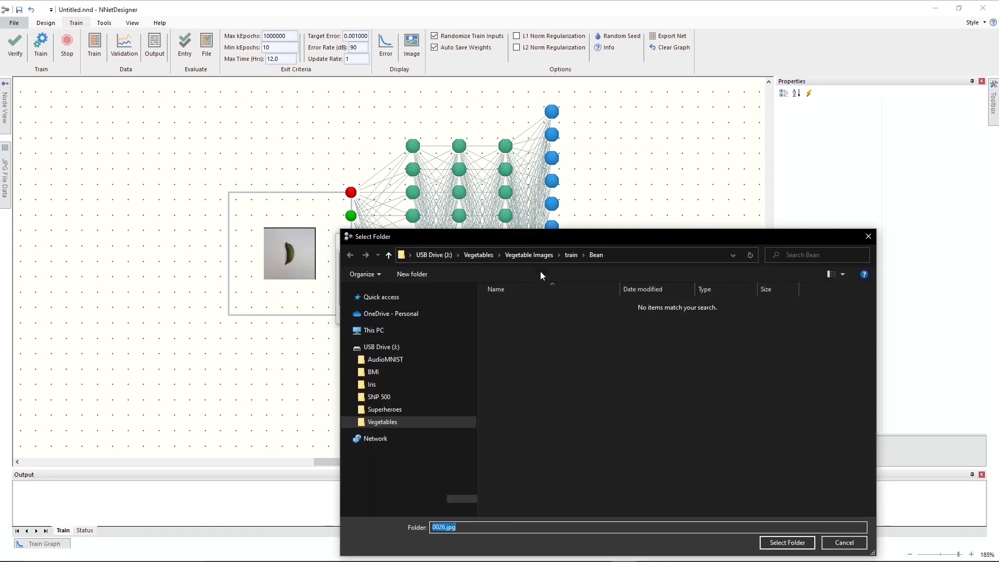
click(517, 258)
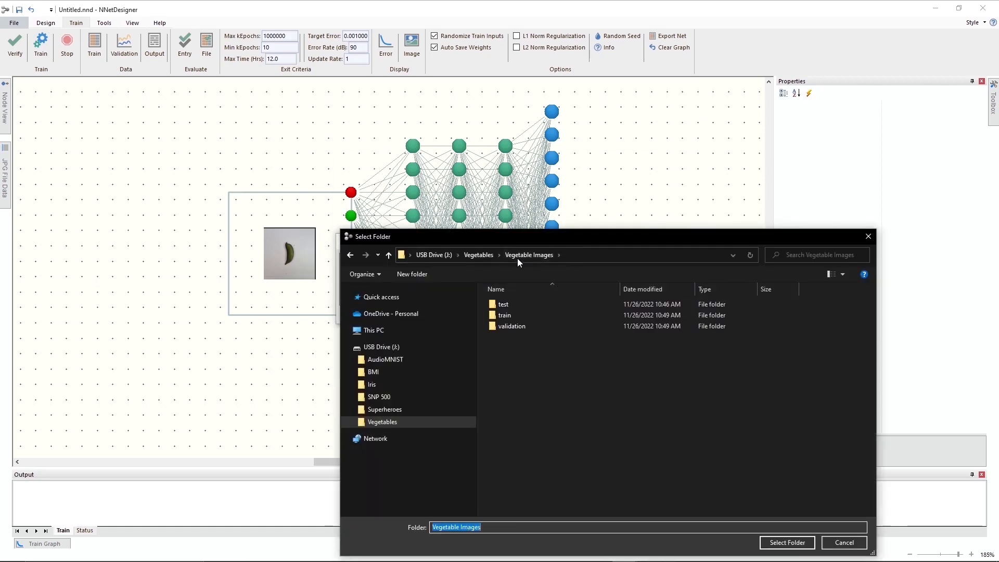
click(507, 328)
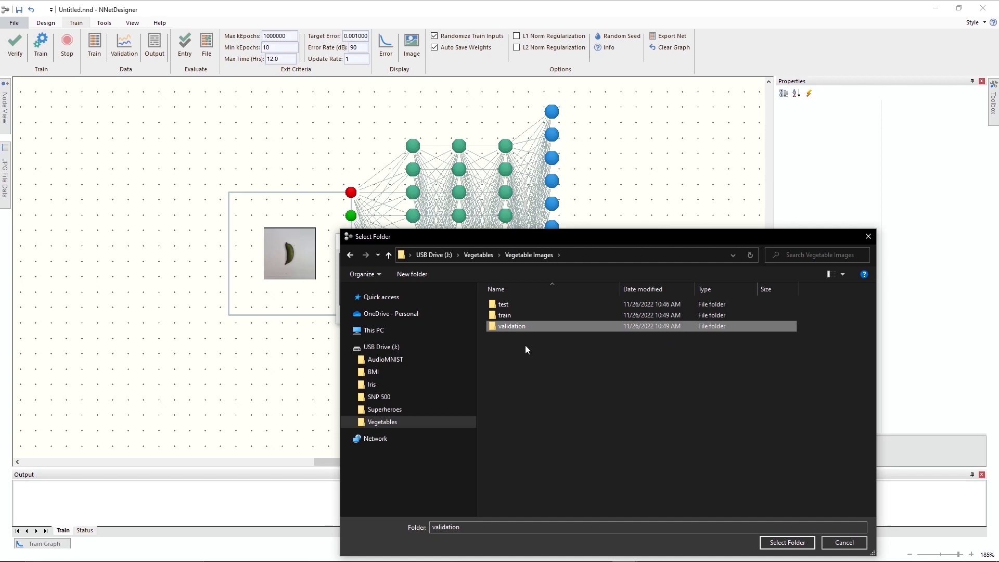
click(785, 542)
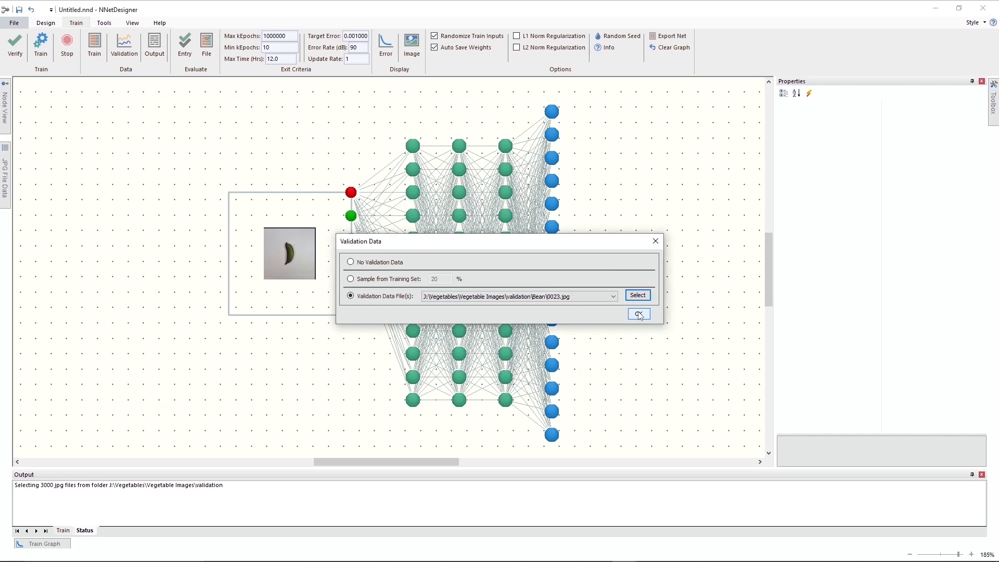
click(639, 314)
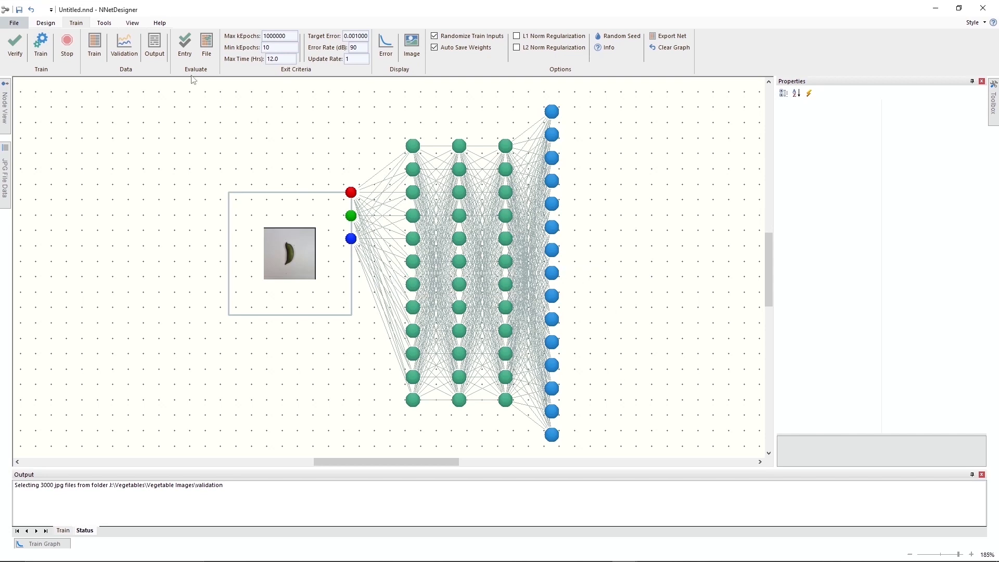
Save the network as VegetablesFully in the Vegetables folder.
click(15, 23)
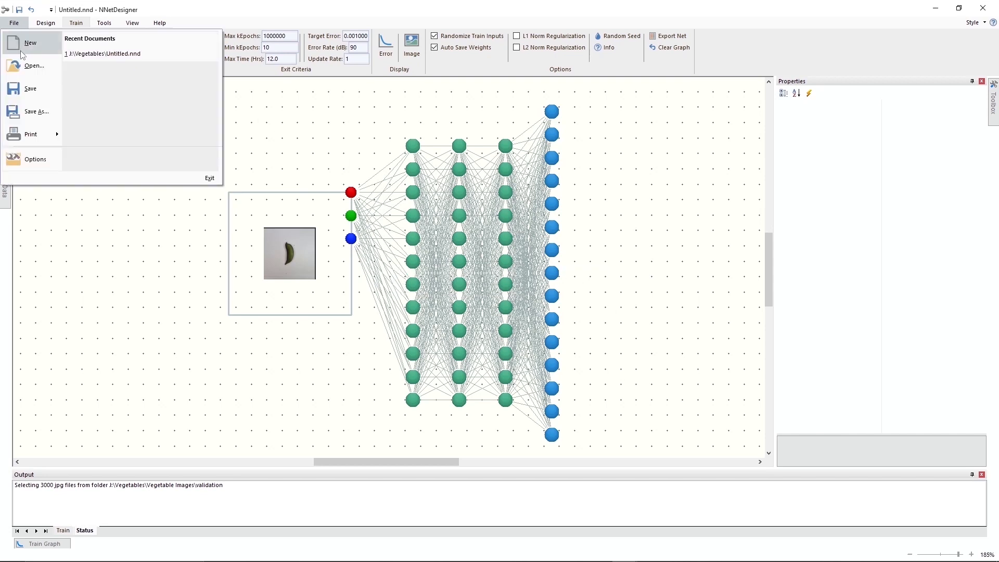
click(24, 111)
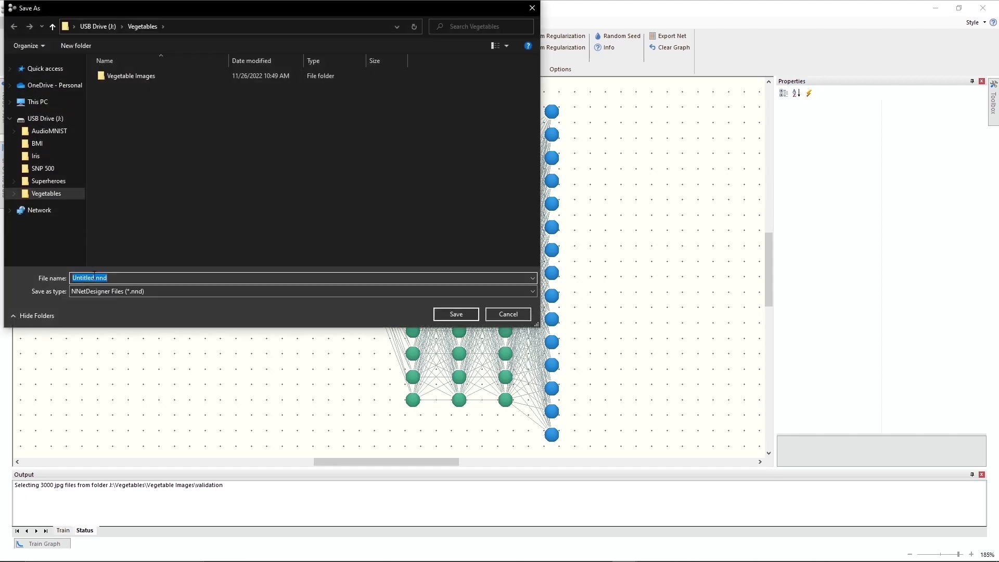
click(94, 277)
key(BackSpace)
key(BackSpace)
key(BackSpace)
key(BackSpace)
key(BackSpace)
key(BackSpace)
key(BackSpace)
key(BackSpace)
text(VegetablesFully)
key(Return)
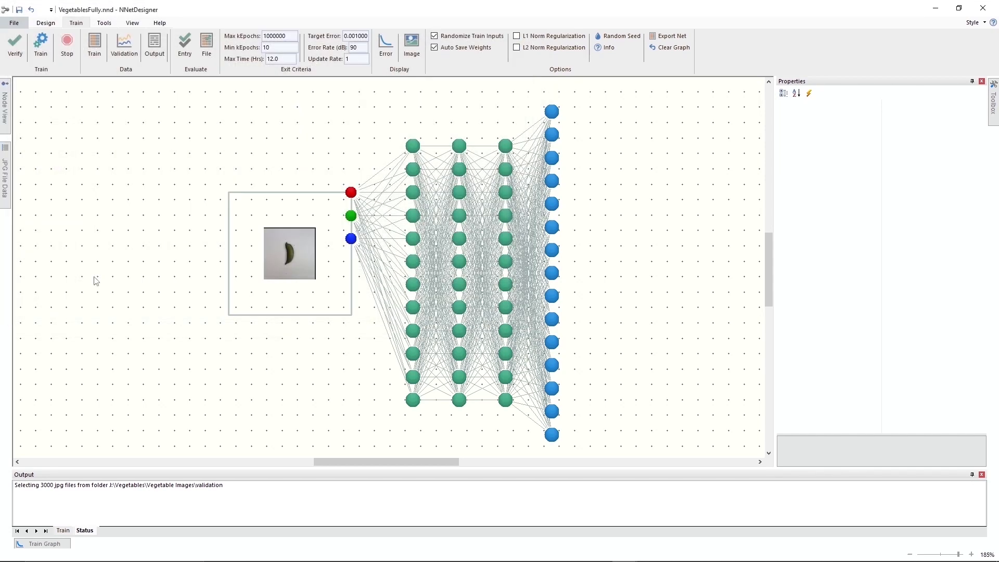
Restore the network window to its smaller size, collapse its properties, dock the train graph and fit all components to the display.
click(959, 7)
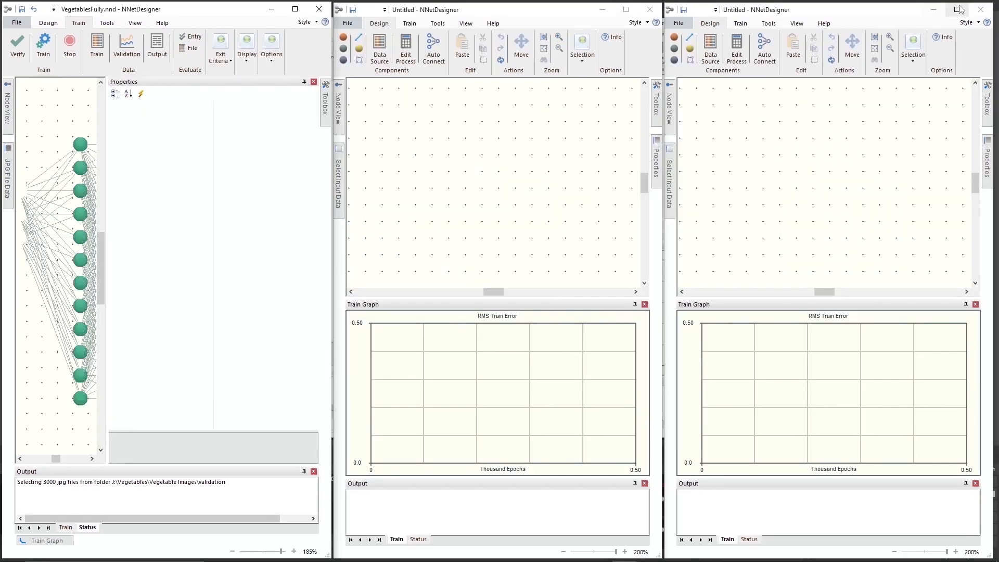
click(304, 82)
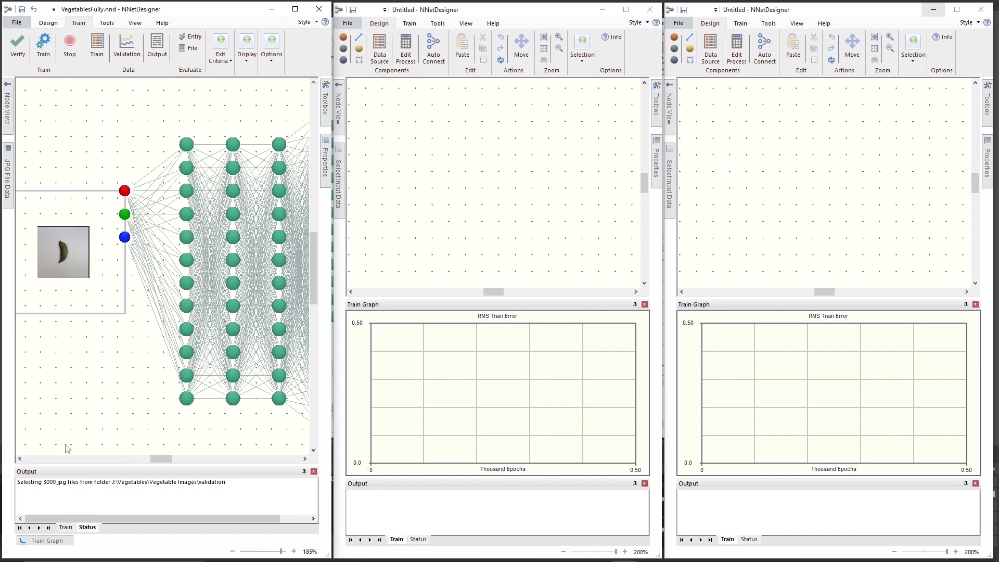
click(26, 541)
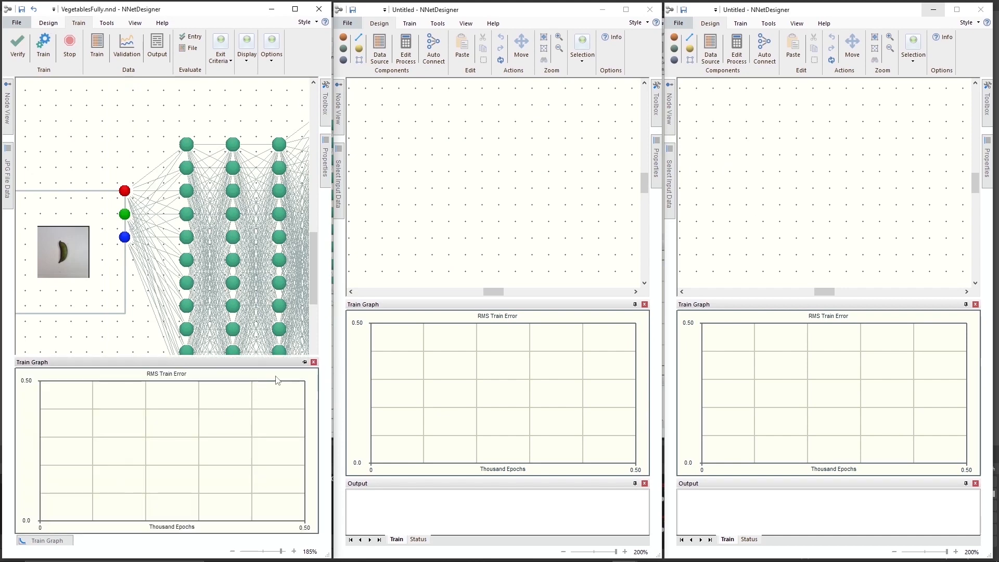
click(305, 362)
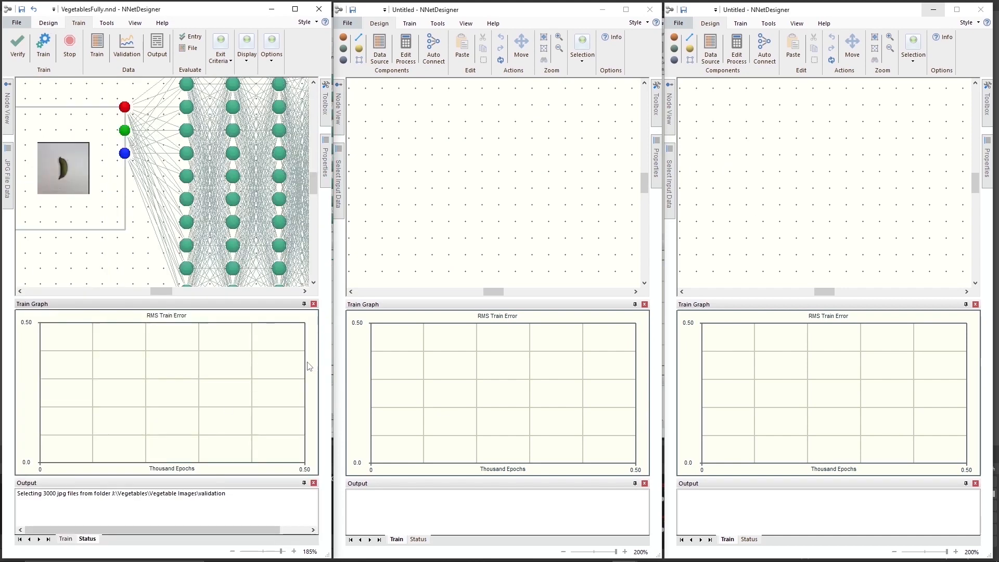
click(49, 24)
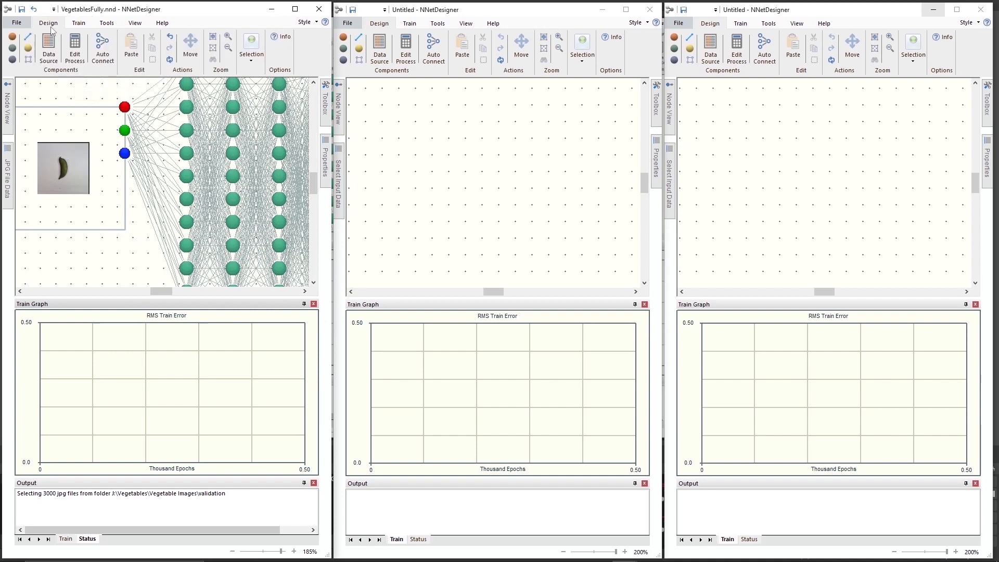
click(213, 48)
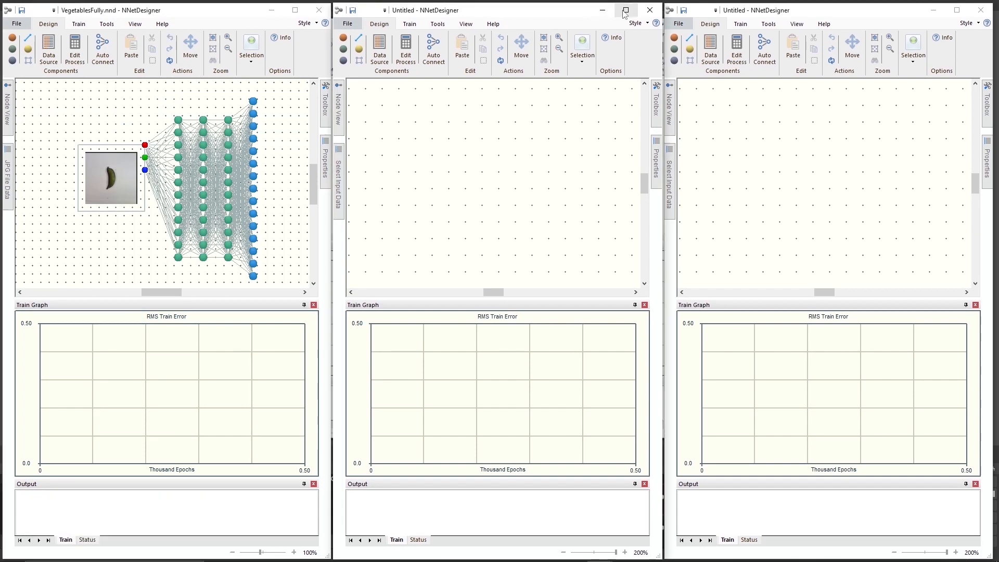
Maximize the middle empty NNetDesigner window, collapse its train graph and keep the properties docked open.
click(626, 10)
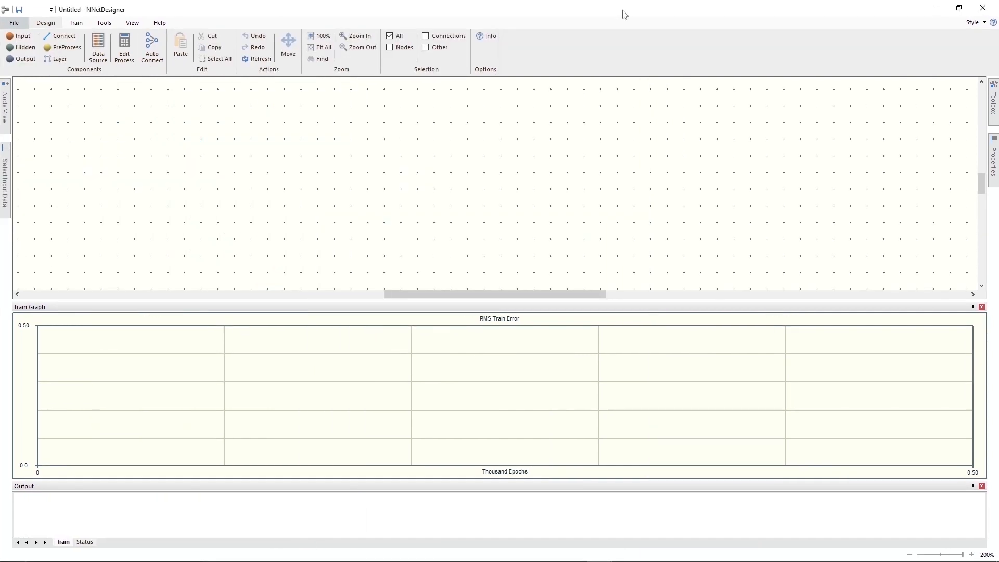
click(972, 307)
mouse_move(988, 172)
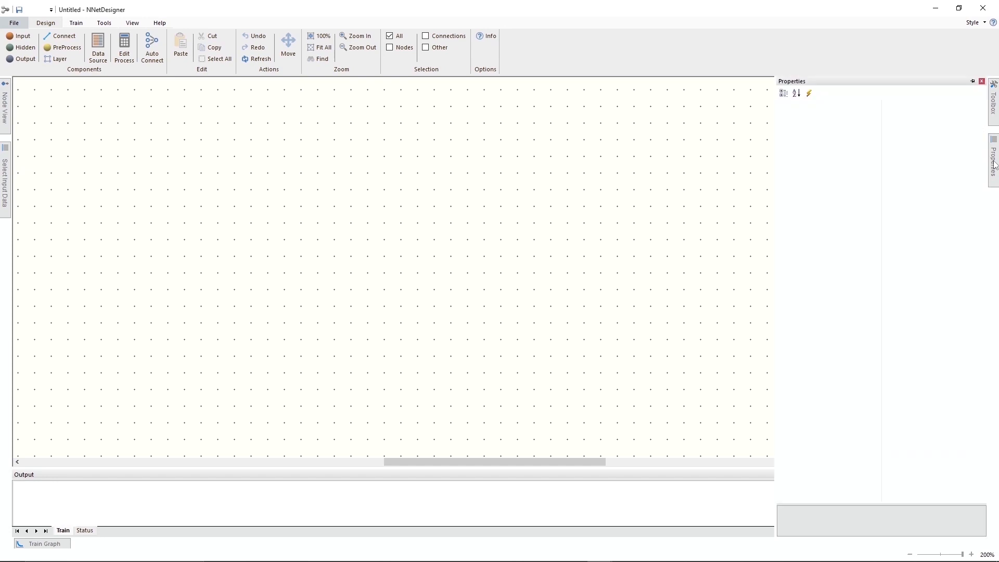
click(972, 82)
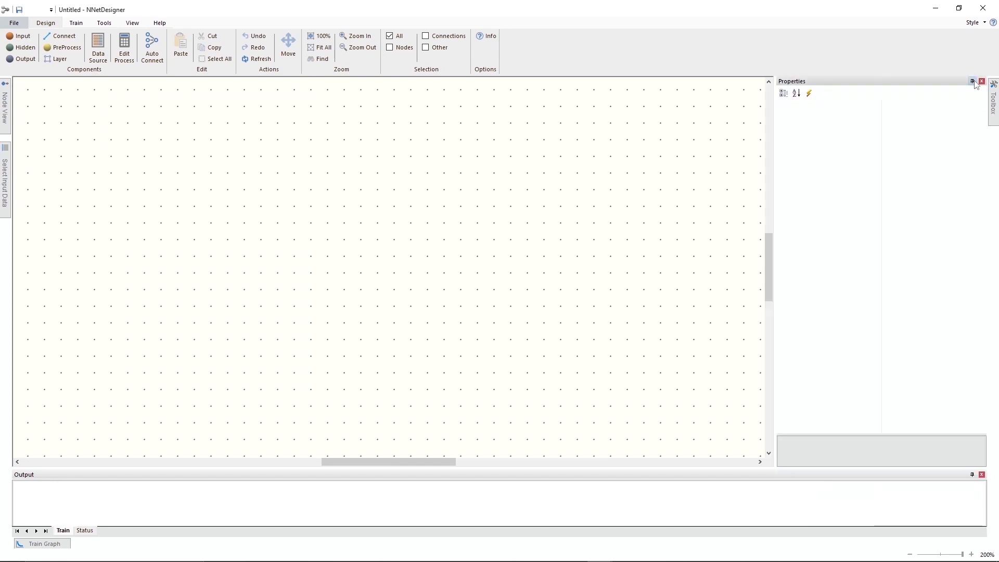
Open the saved network VegetablesFully.nnd from the Vegetables folder in this second window.
click(16, 23)
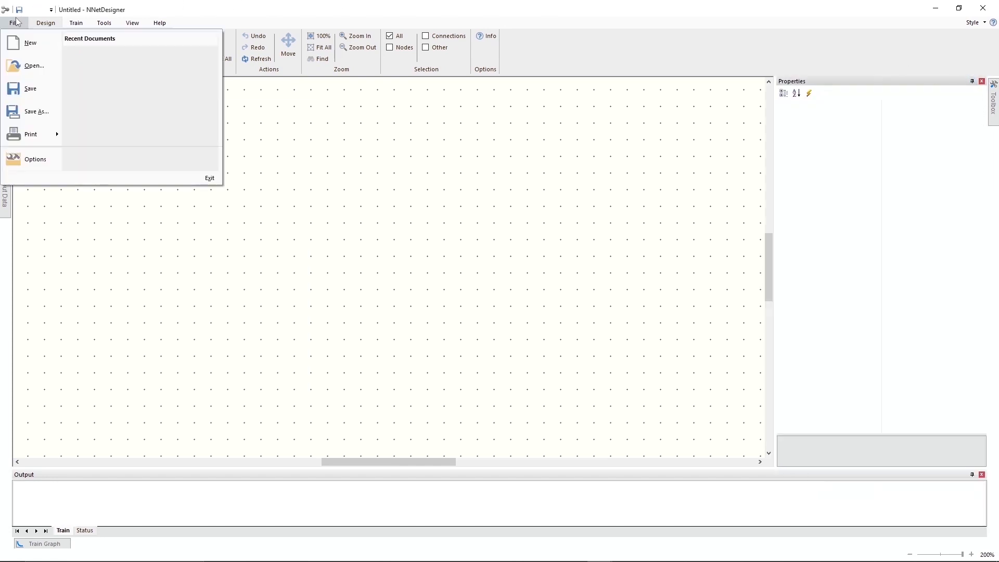
click(31, 66)
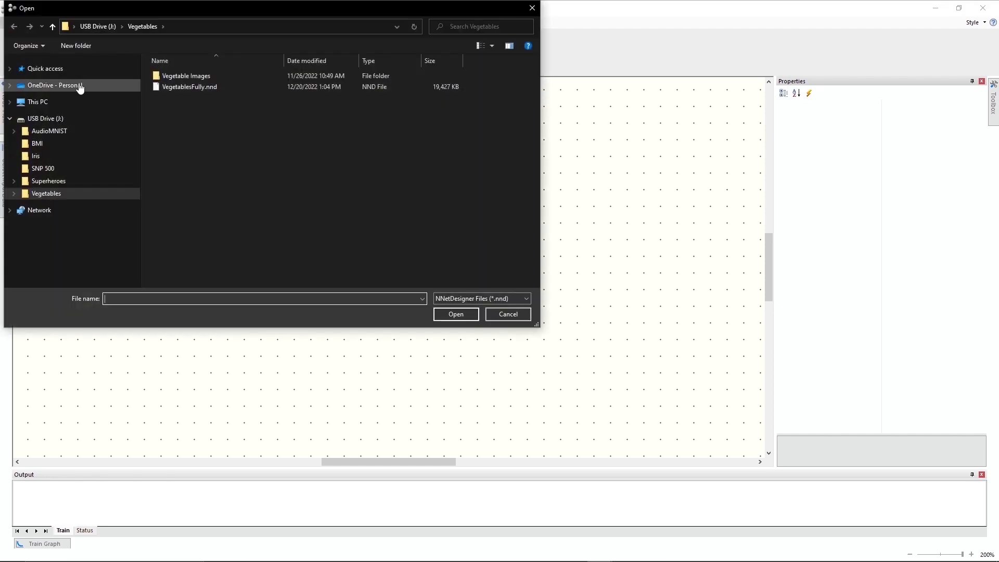
double_click(176, 87)
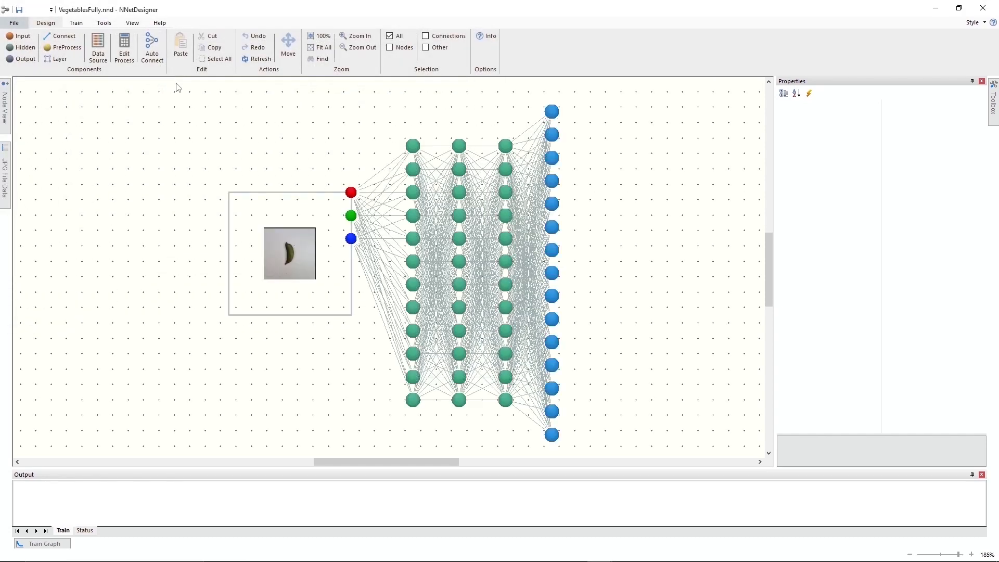
Move the image input layer left and all hidden and output nodes right to make a wide gap between them.
click(267, 213)
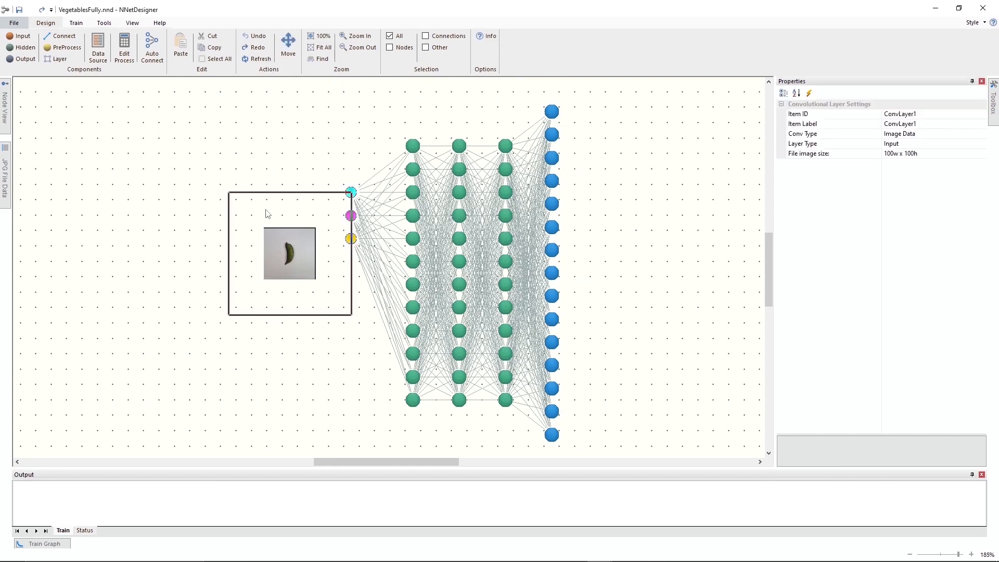
drag(266, 213, 211, 211)
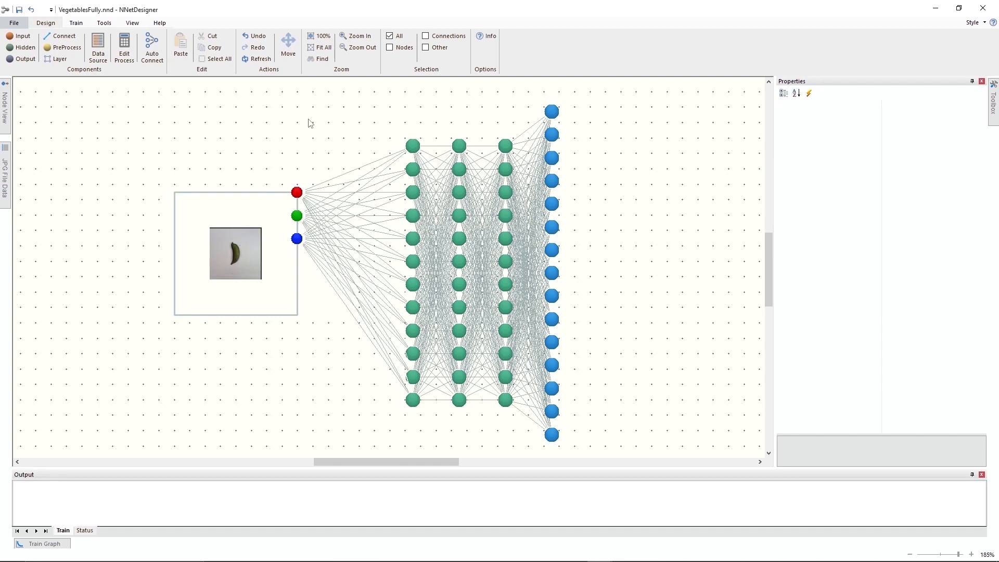
drag(325, 89, 604, 442)
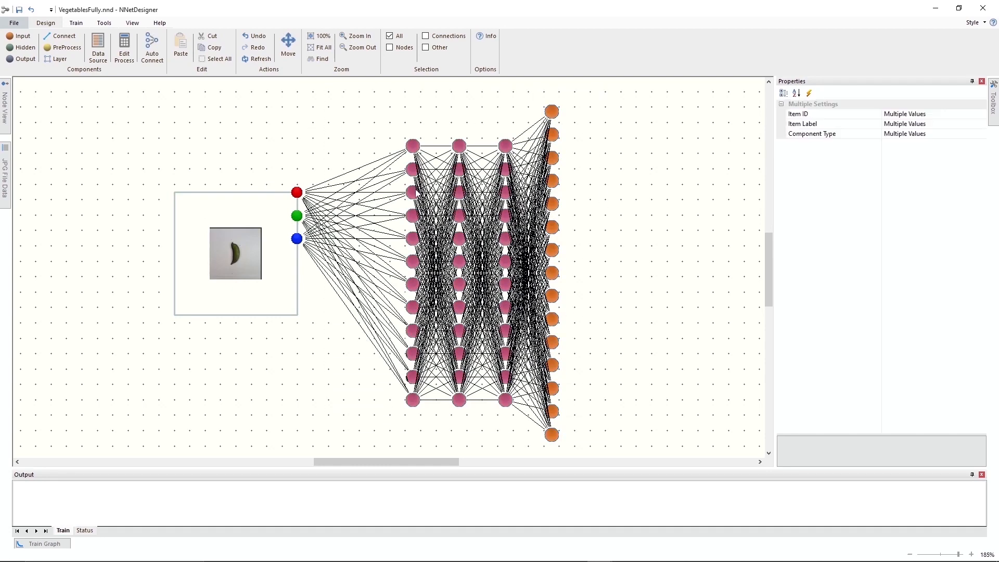
drag(417, 193, 546, 194)
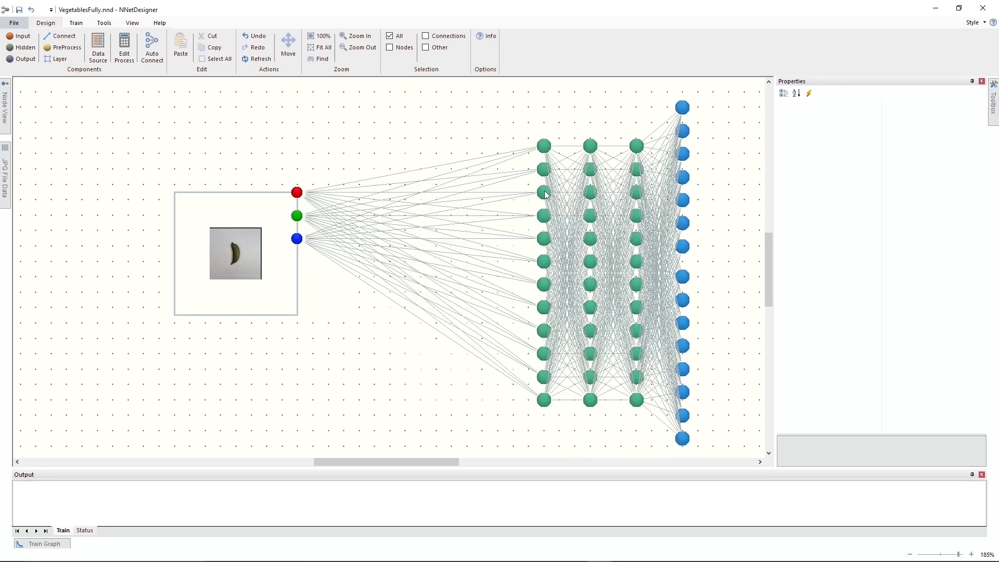
Delete the connections between the image input layer and the first hidden column, and place a new layer in the gap.
drag(357, 137, 496, 397)
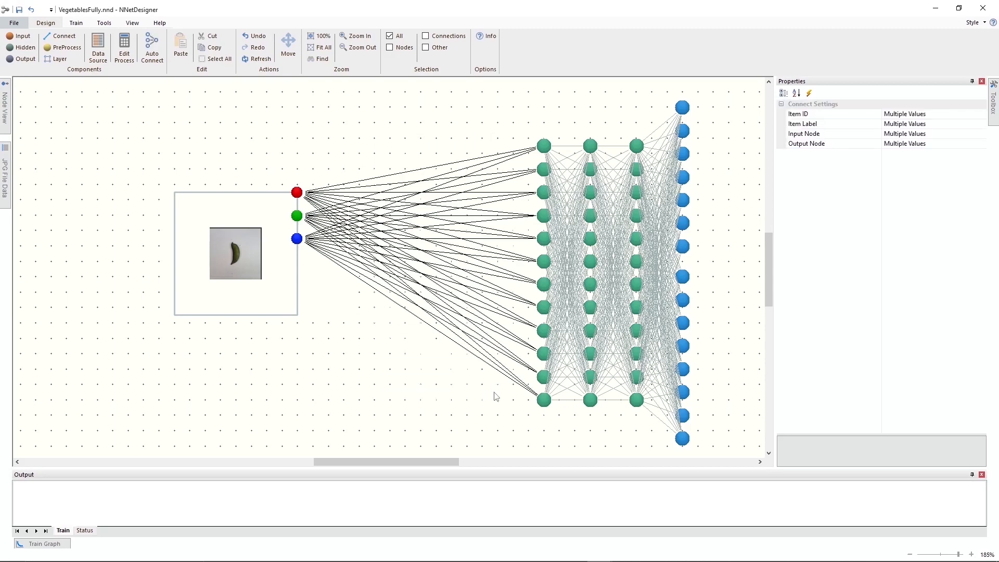
key(Delete)
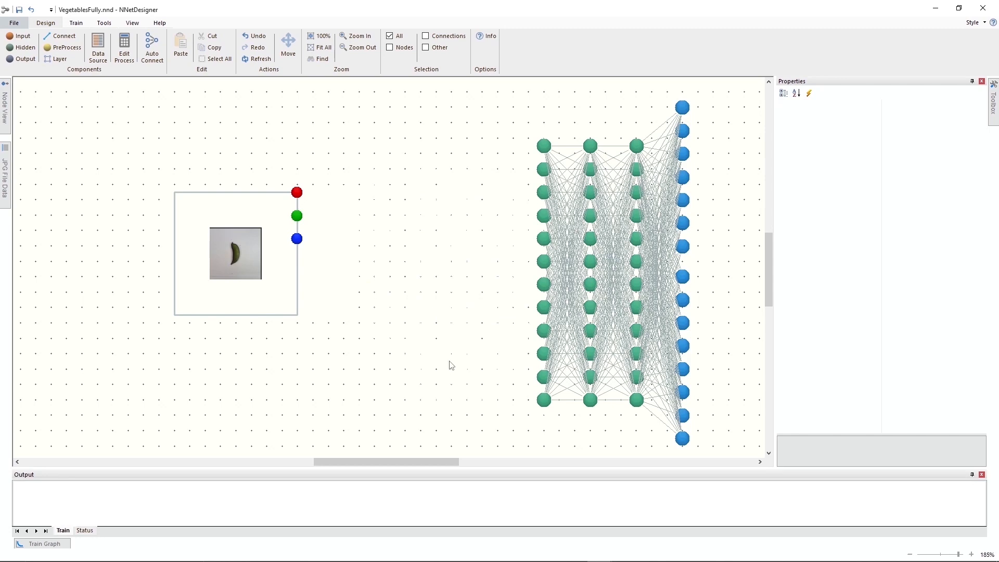
click(56, 58)
click(352, 190)
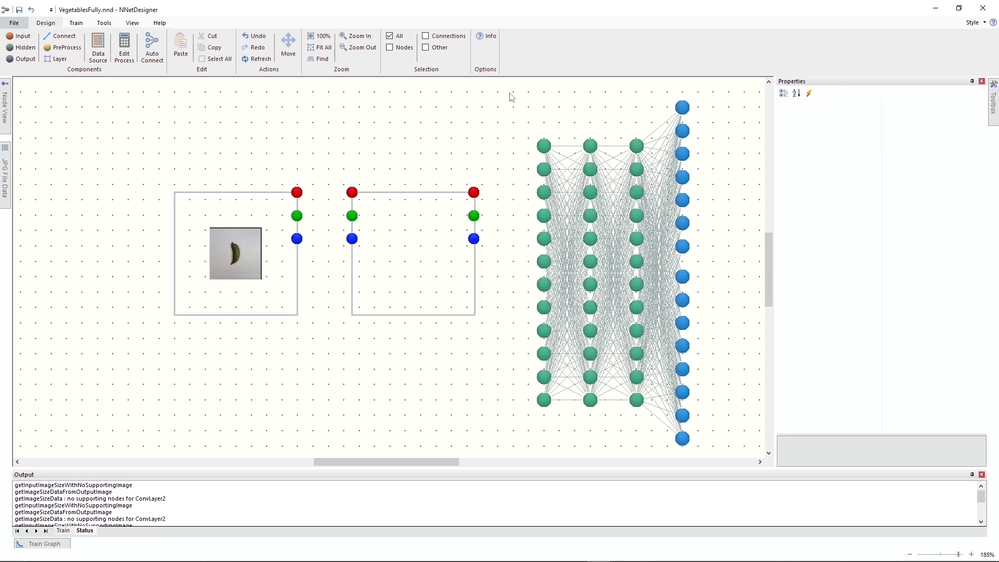
Shift all hidden and output nodes slightly right and auto-connect the image input, new convolutional layer and first hidden column.
drag(513, 92, 763, 455)
drag(546, 191, 555, 194)
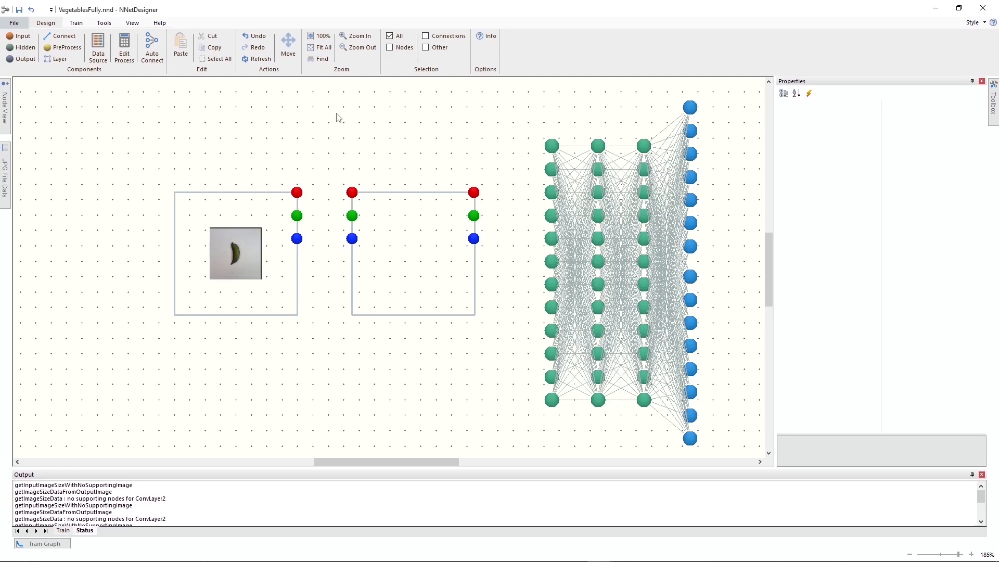
click(154, 39)
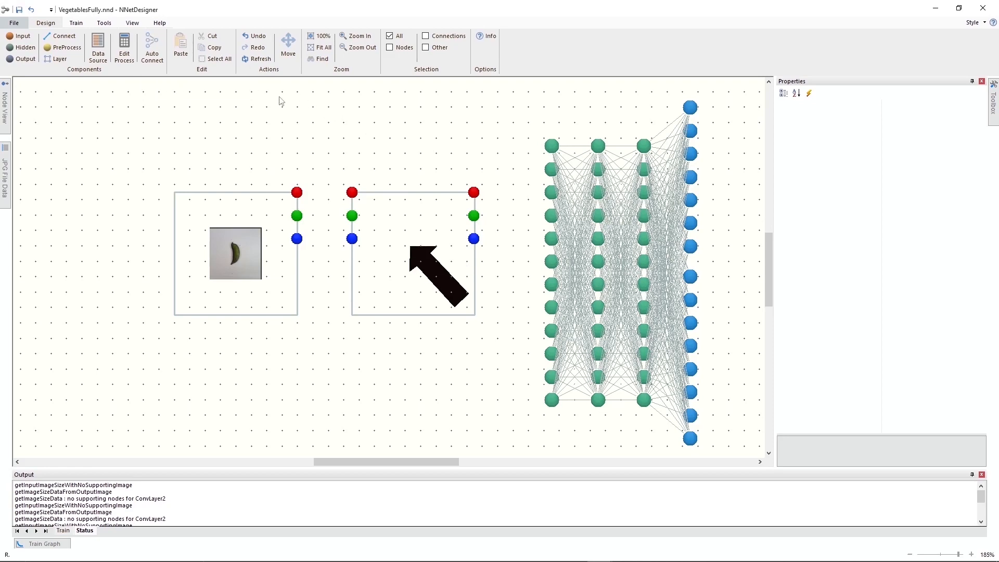
click(720, 281)
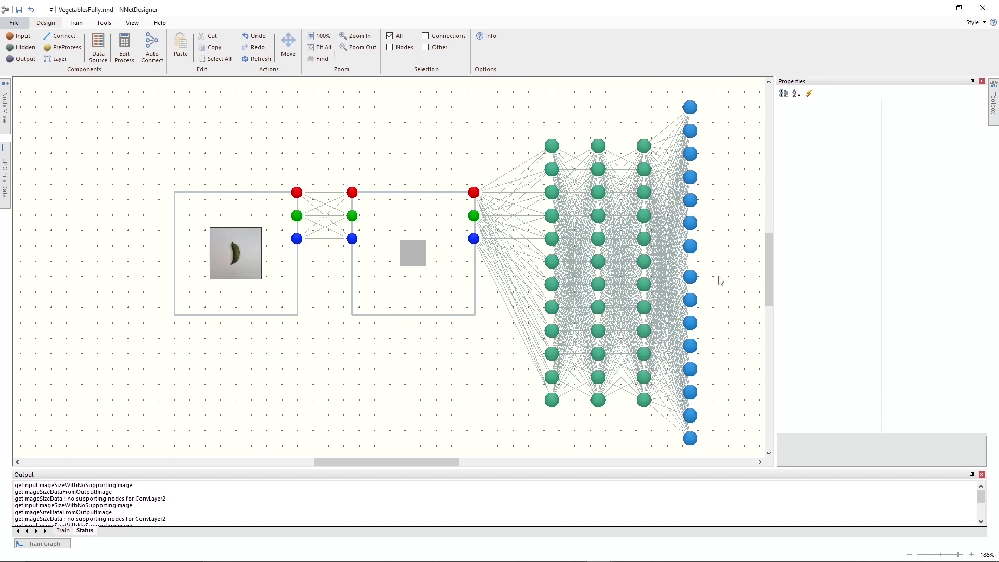
Delete the third hidden column and move the output node column left into its place.
drag(617, 120, 665, 425)
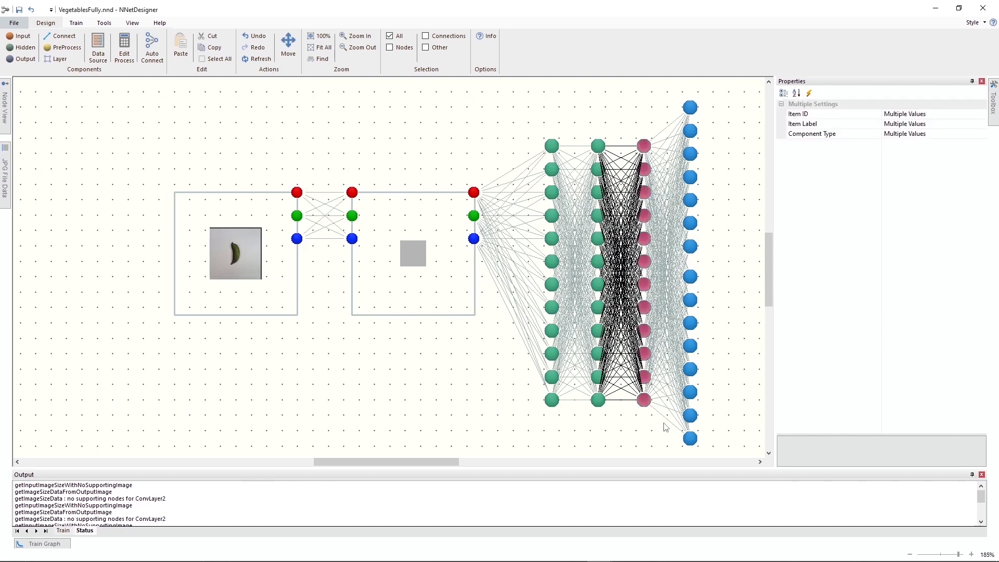
key(Delete)
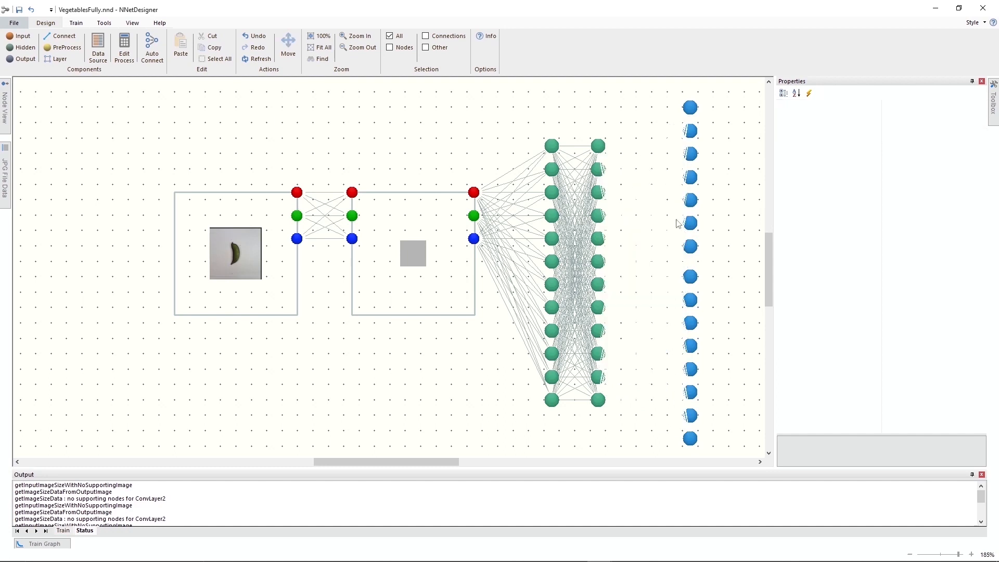
drag(670, 94, 709, 454)
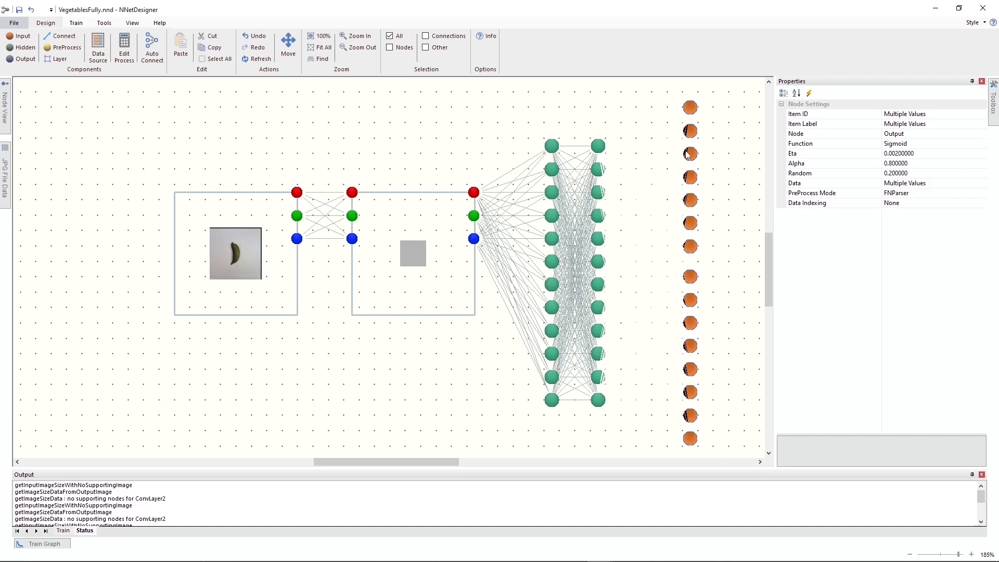
drag(690, 154, 646, 154)
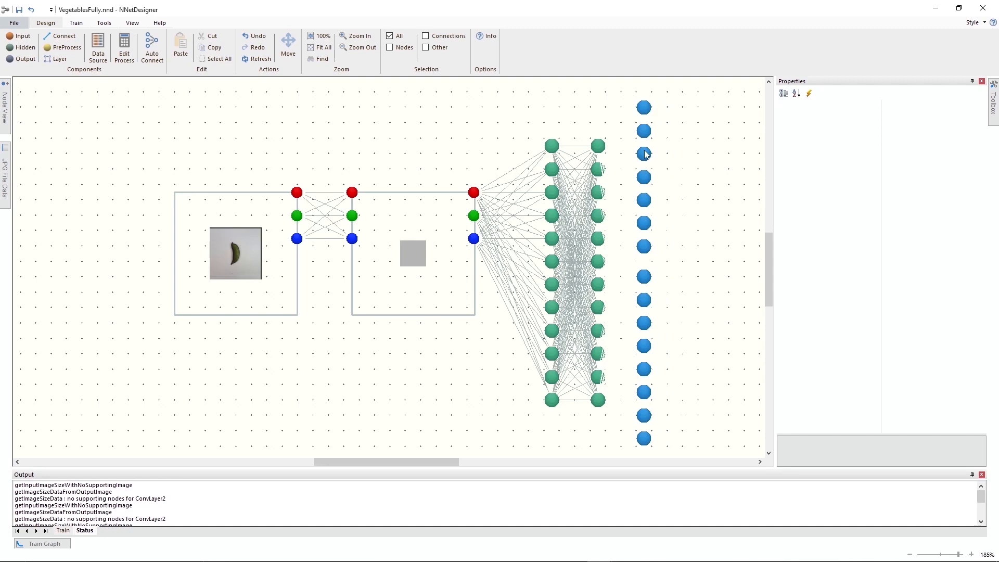
Auto-connect the remaining second hidden column with the output nodes and clear the selection.
drag(582, 91, 674, 455)
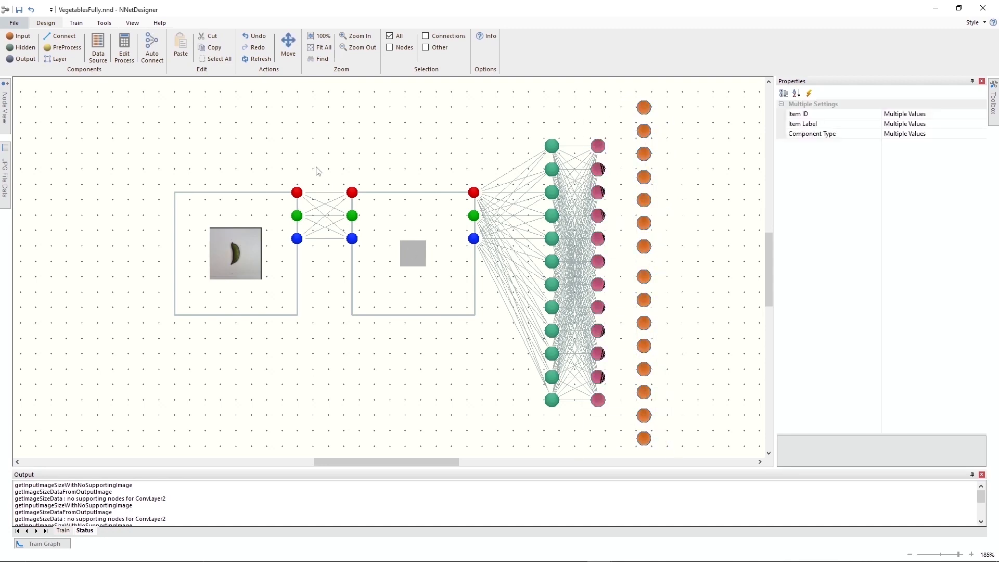
click(151, 48)
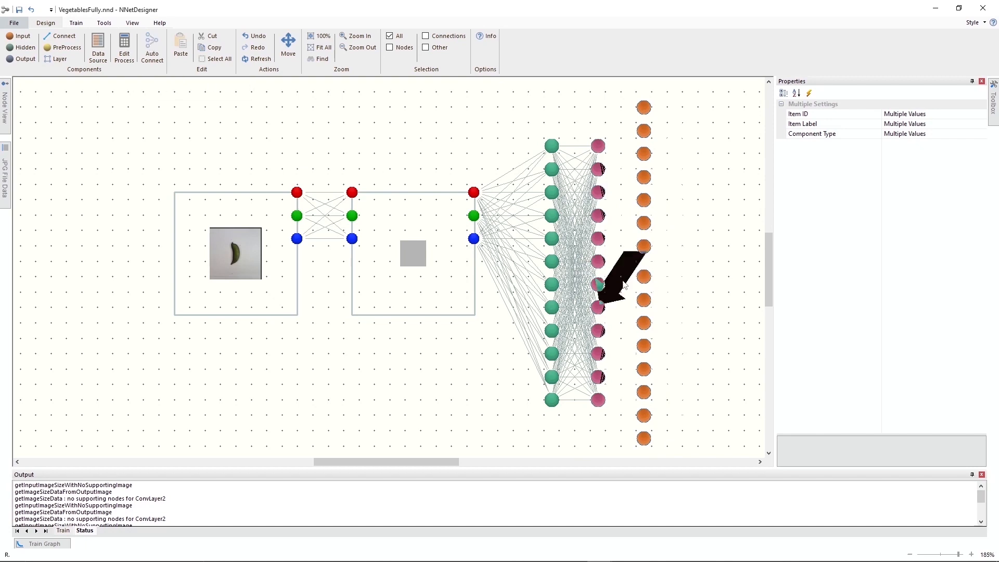
click(722, 281)
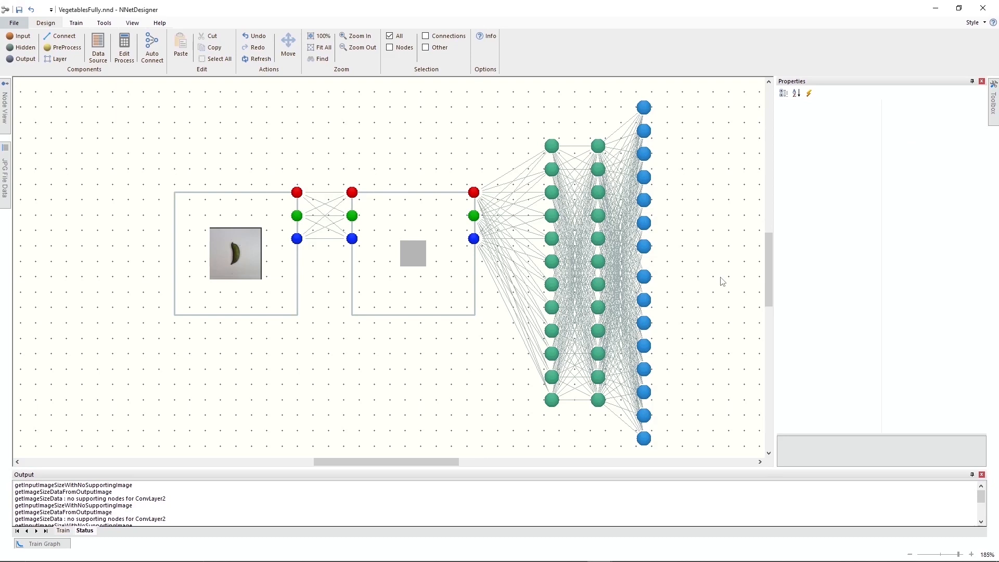
Examine the new convolutional layer's settings and collapse the properties to widen the canvas.
click(445, 229)
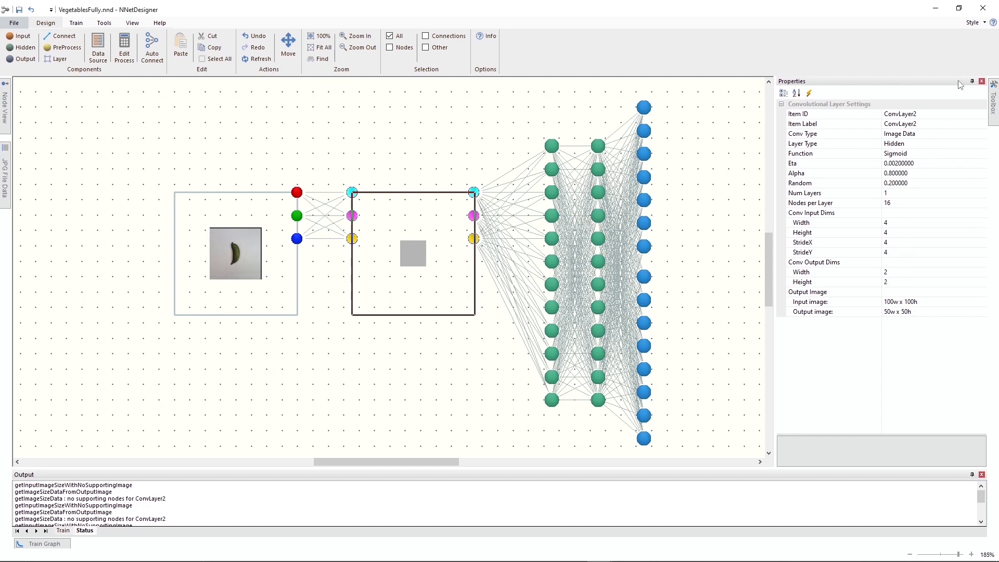
click(972, 81)
click(678, 73)
Save the modified network as VegetablesConv1.nnd in the Vegetables folder.
click(20, 29)
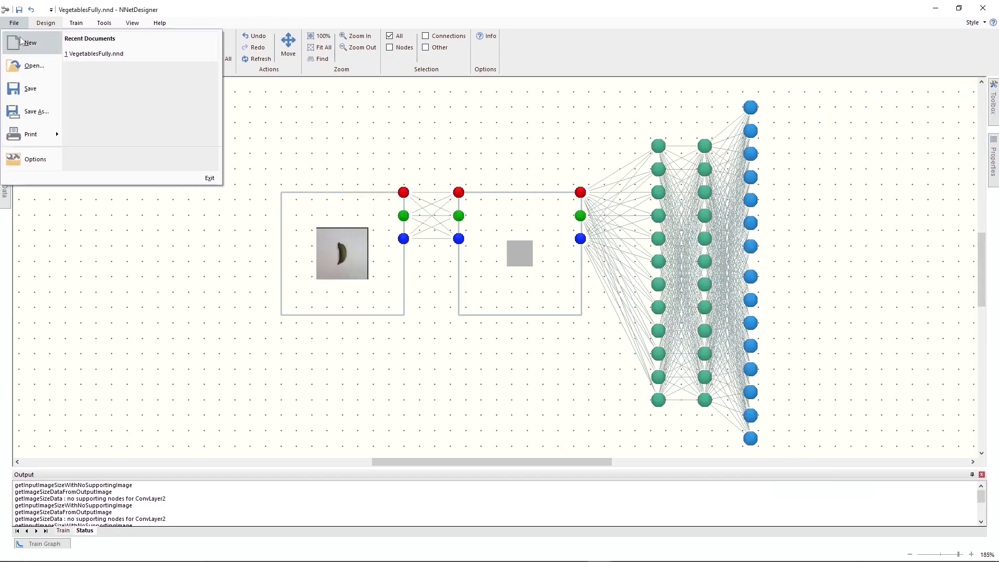
click(26, 114)
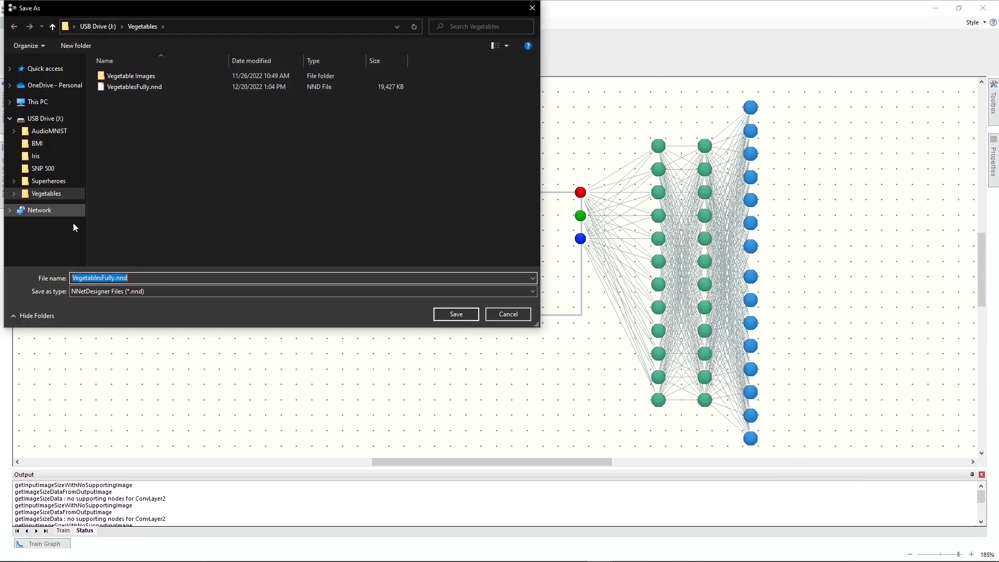
click(114, 278)
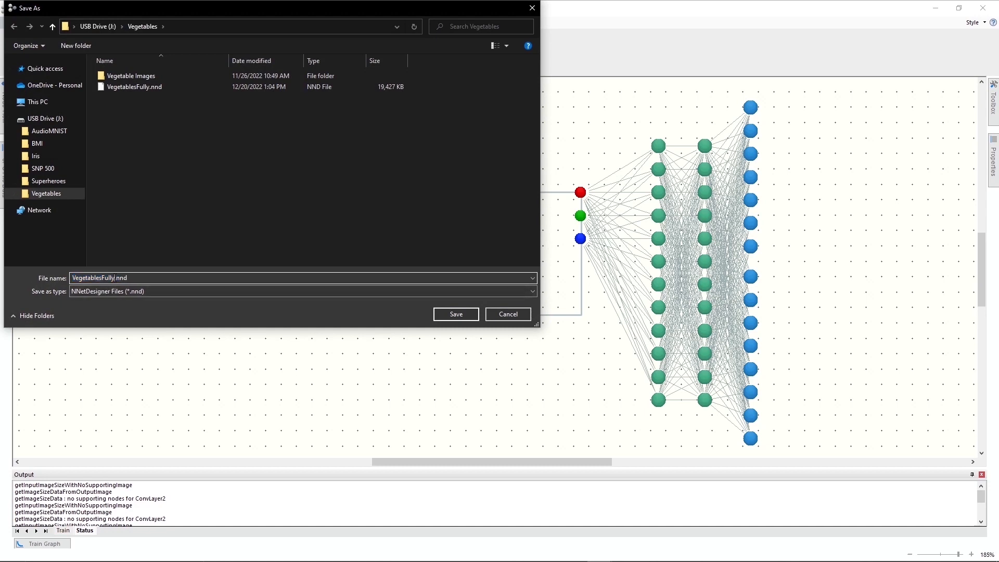
key(BackSpace)
key(BackSpace)
key(BackSpace)
key(BackSpace)
text(Con)
key(Return)
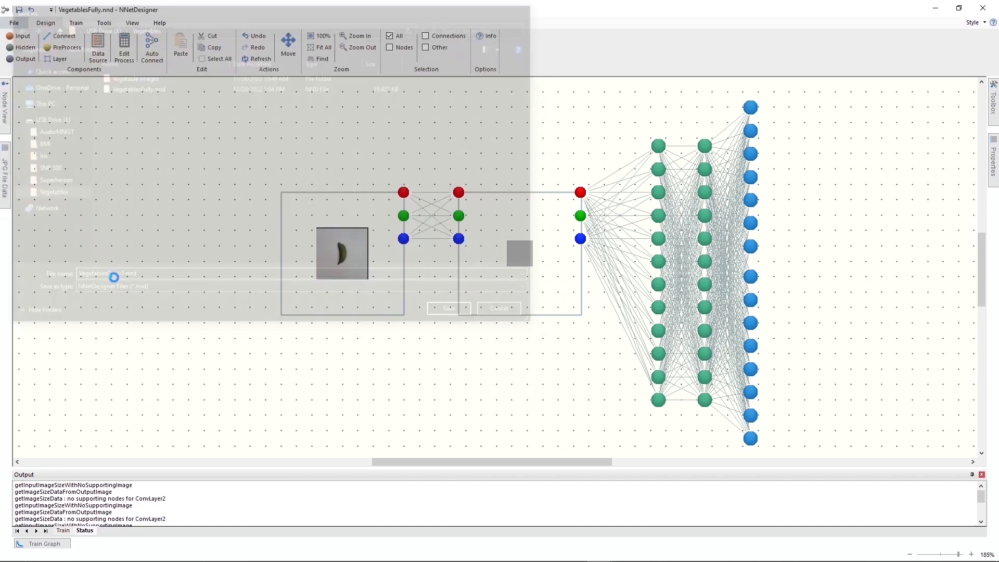
Return this window to its tiled size, fit the whole network in view and keep the train graph docked open.
click(959, 8)
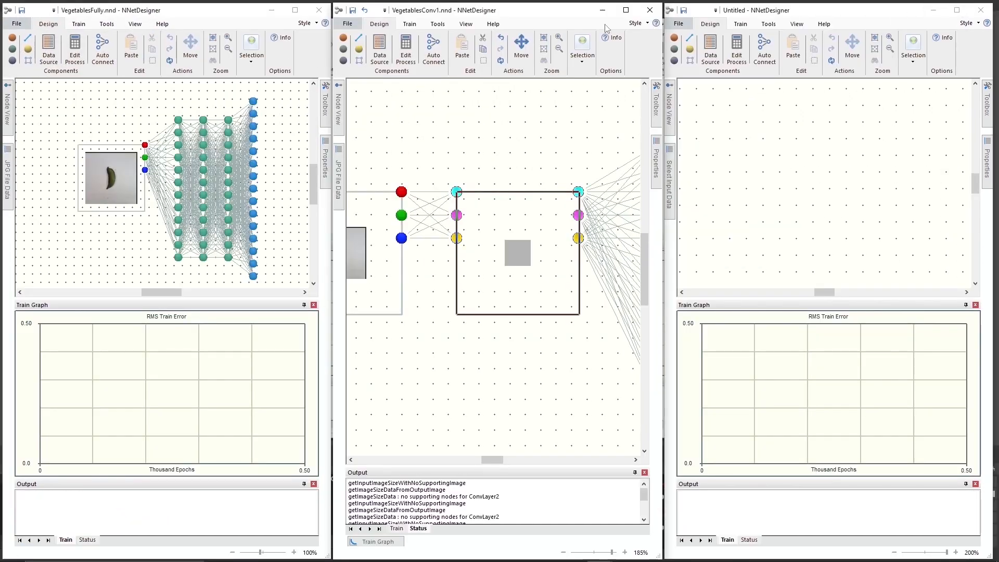
click(544, 49)
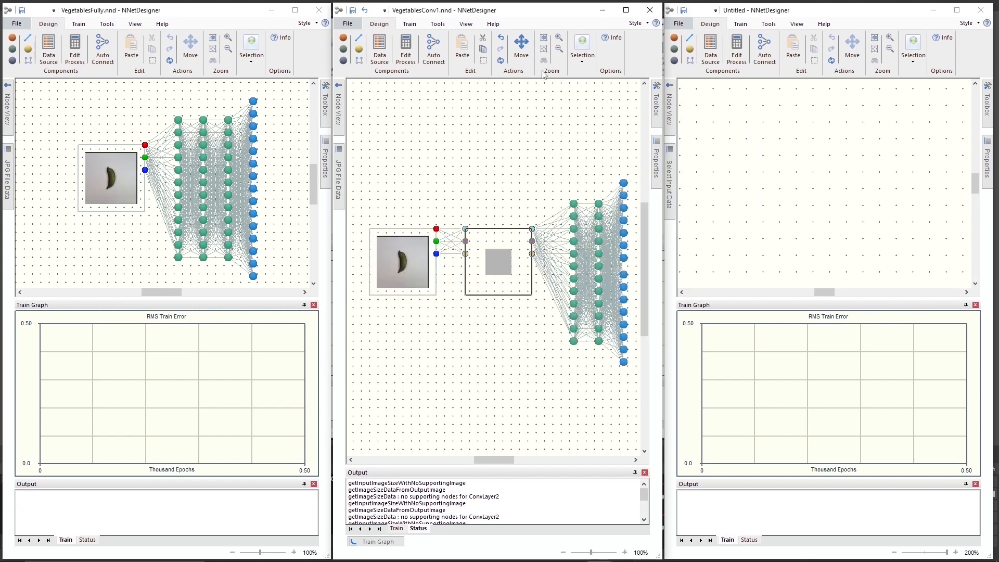
click(382, 548)
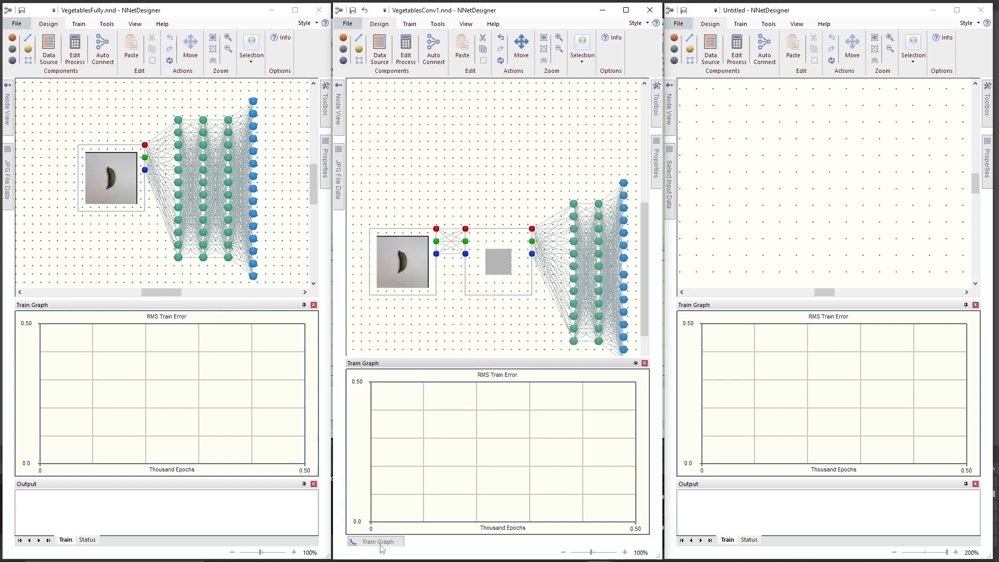
click(638, 365)
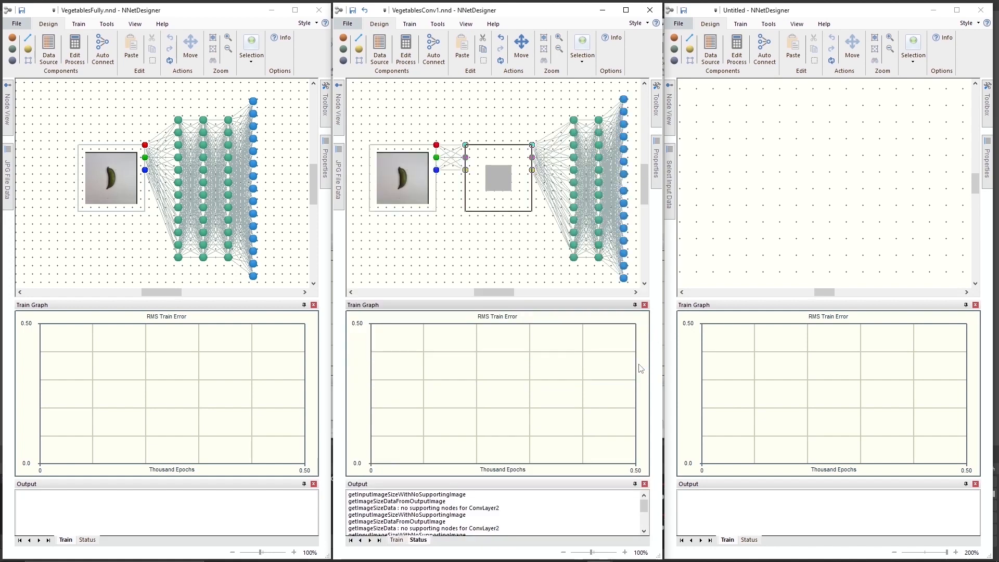
Maximize the third, empty NNetDesigner window, collapse its train graph and keep the properties docked open.
click(957, 10)
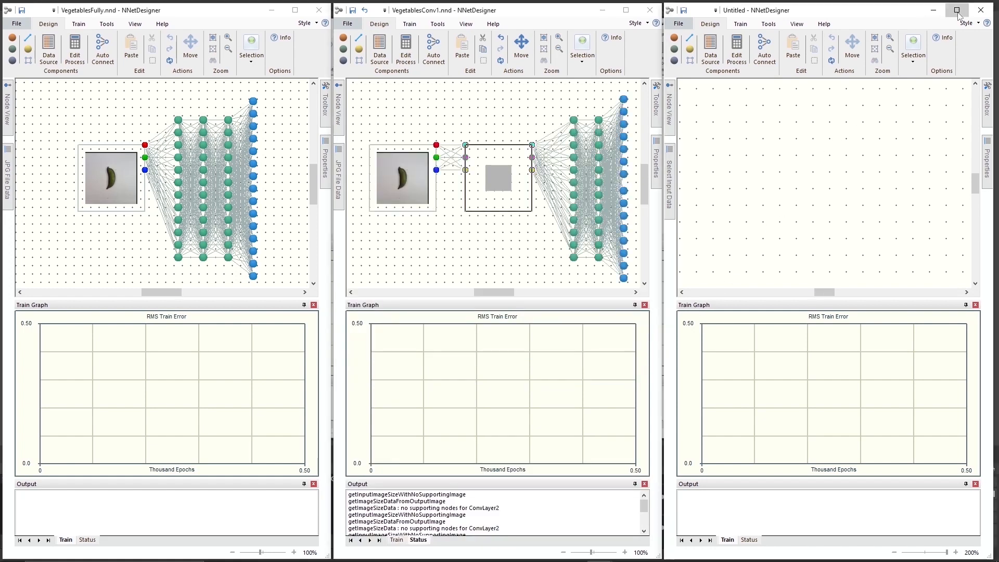
click(971, 307)
mouse_move(991, 179)
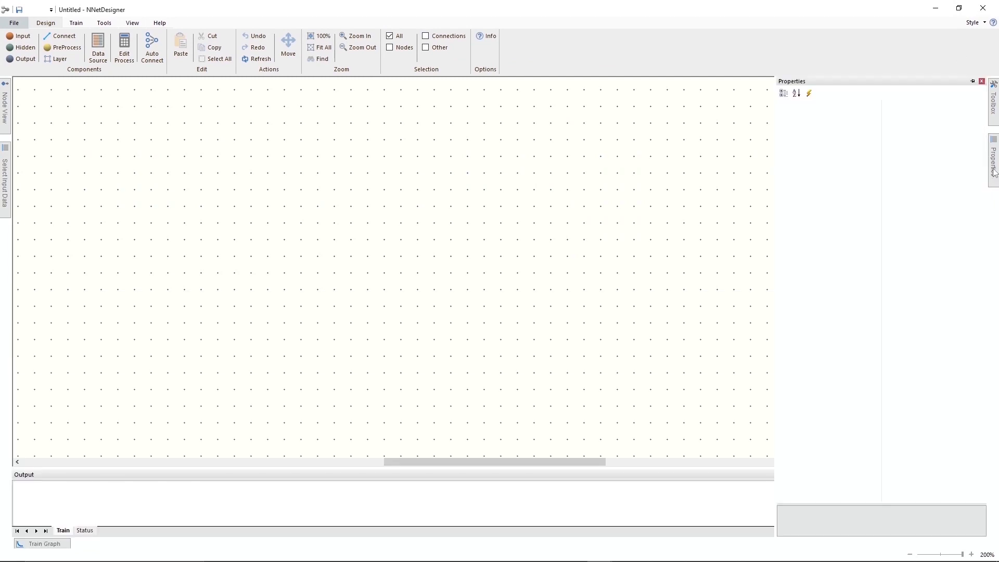
click(971, 81)
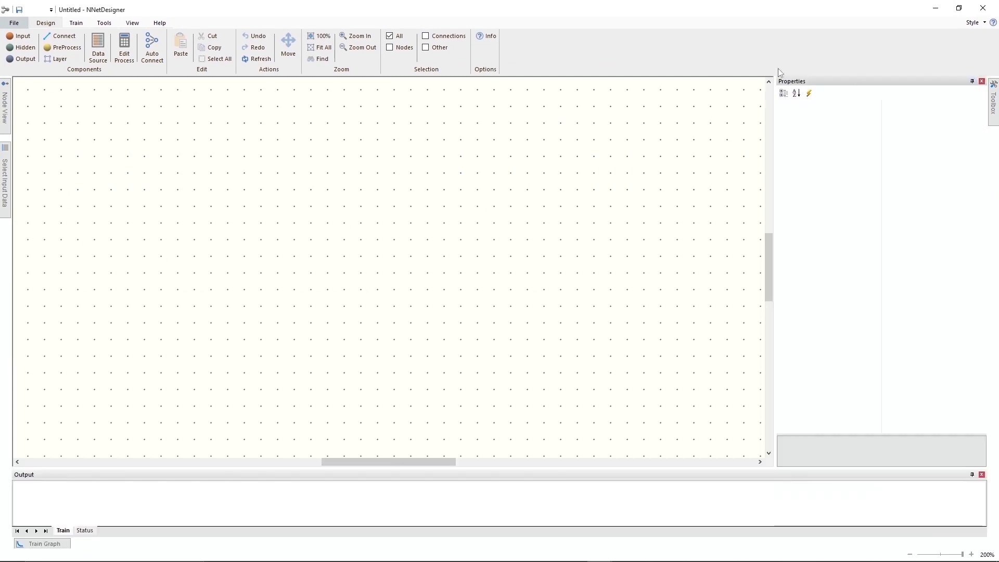
Open the saved network VegetablesConv1.nnd from the Vegetables folder in this third window.
click(19, 24)
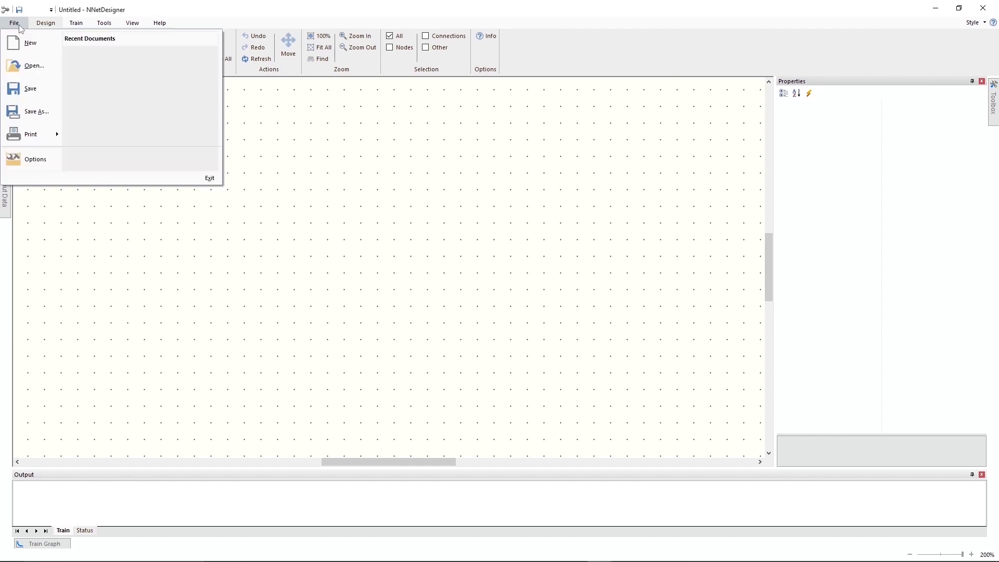
click(28, 66)
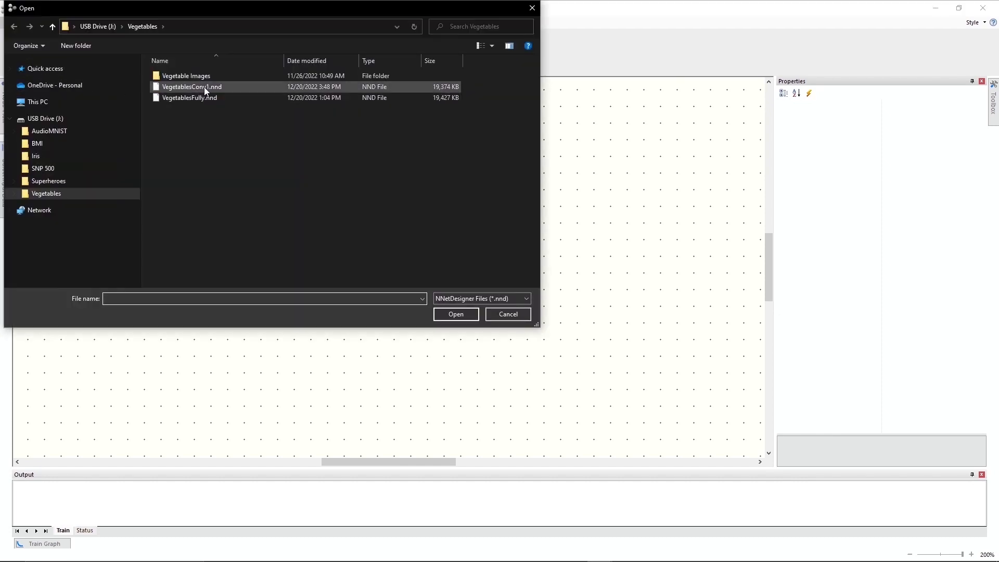
double_click(205, 91)
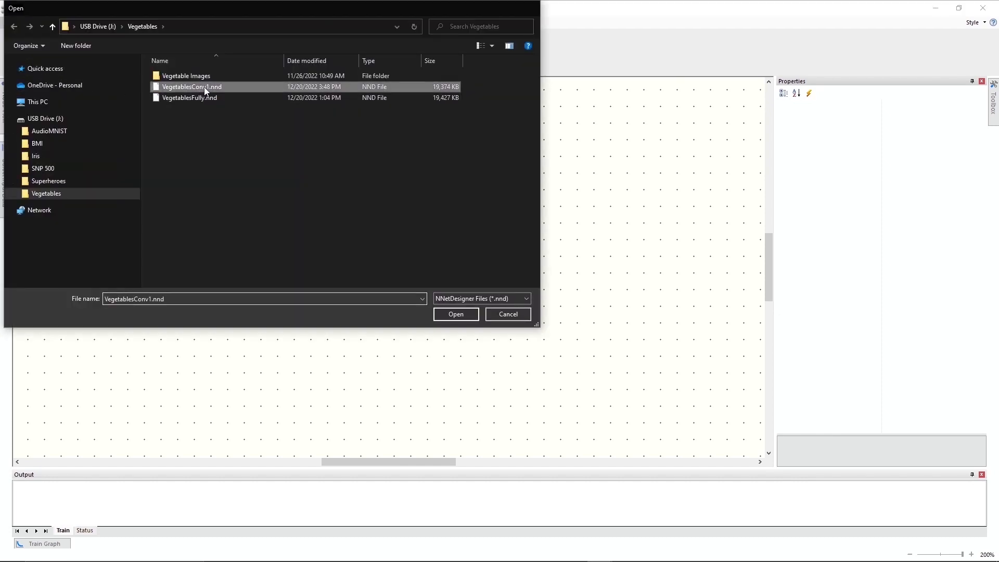
Set the convolutional layer's input width, height, StrideX and StrideY to 8 and its output width and height to 4.
click(365, 225)
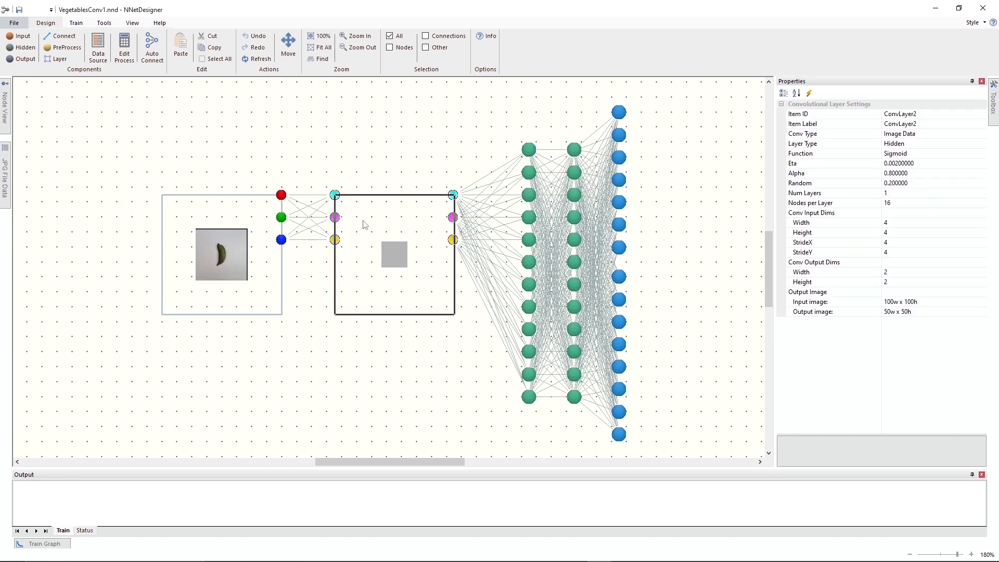
click(895, 224)
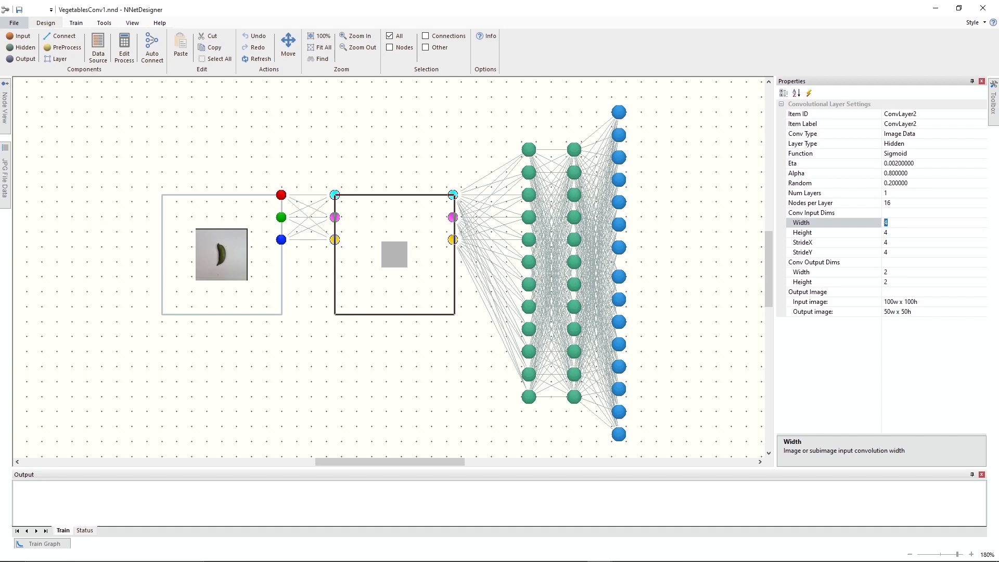
click(878, 235)
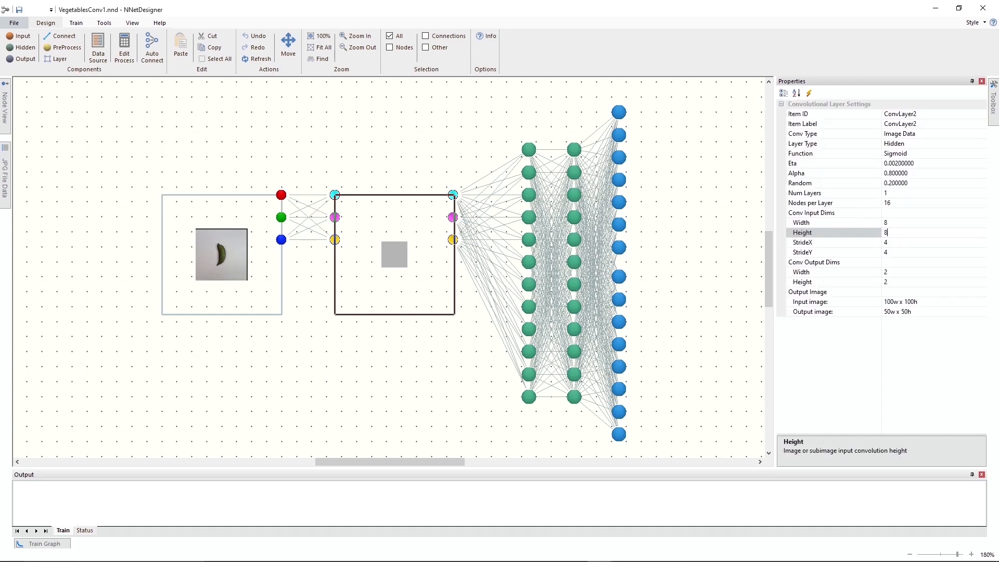
click(882, 243)
text(8)
click(878, 252)
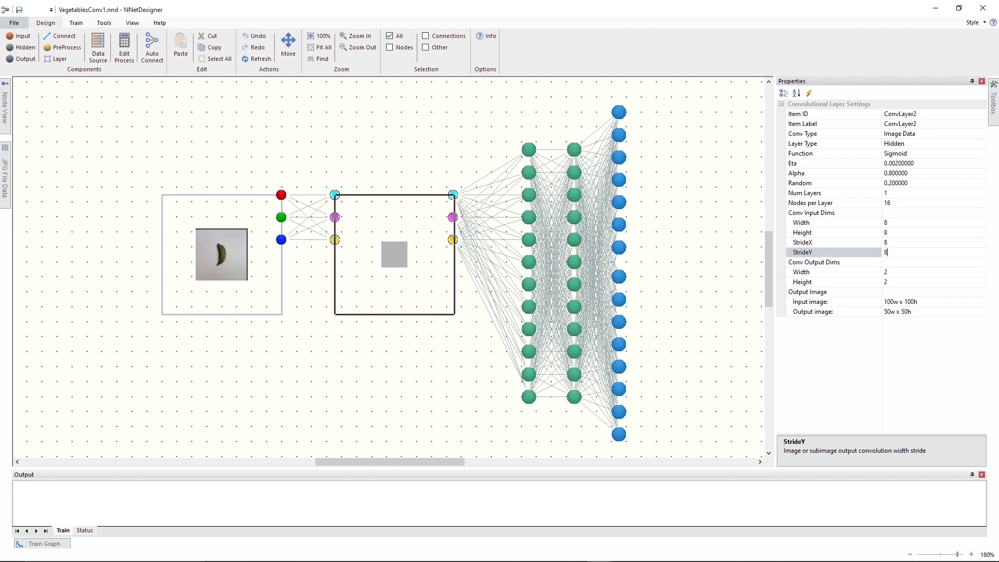
click(893, 274)
text(4)
click(882, 284)
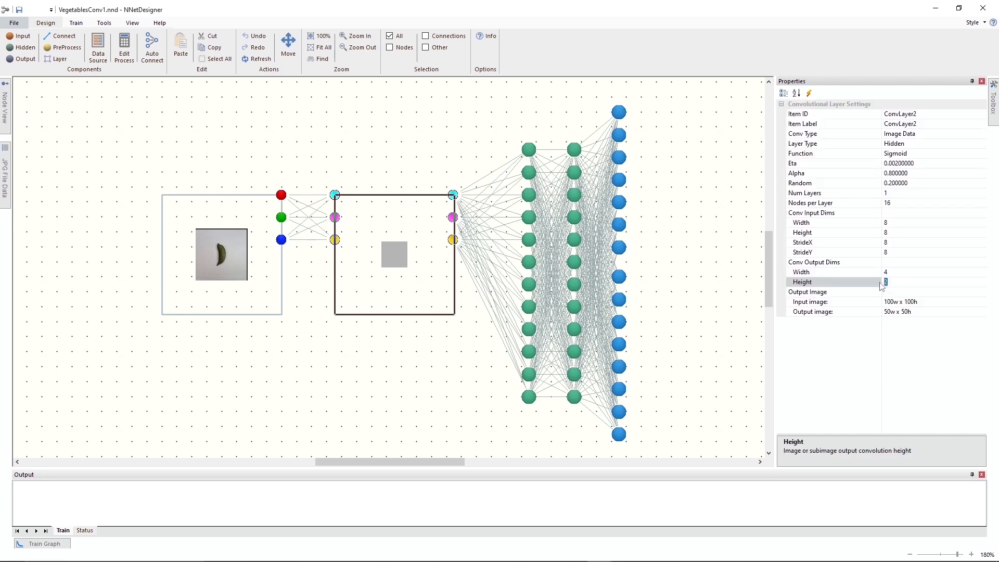
click(456, 161)
click(435, 210)
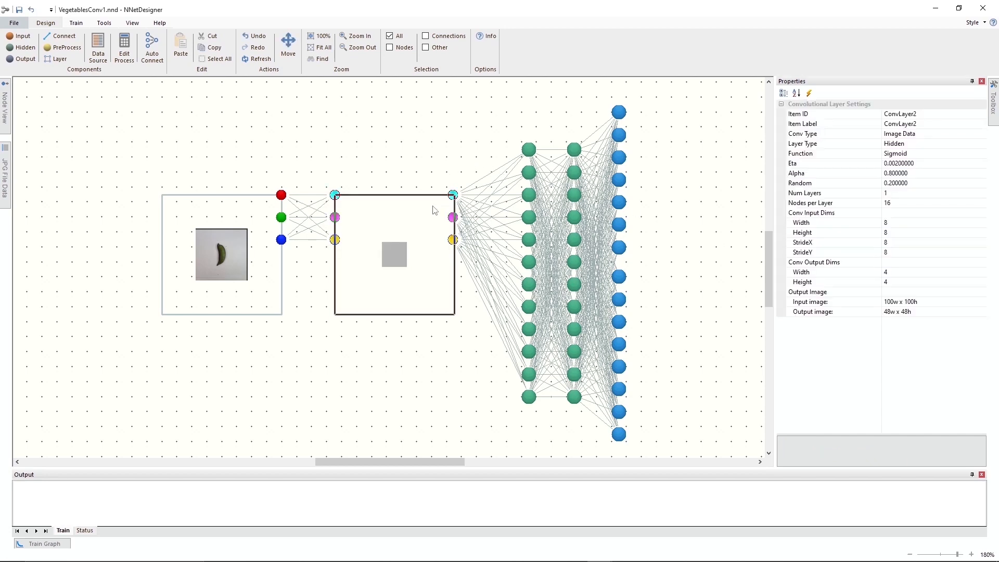
Collapse the properties and save the modified network under the new name VegetablesConv2.nnd in the Vegetables folder.
click(972, 82)
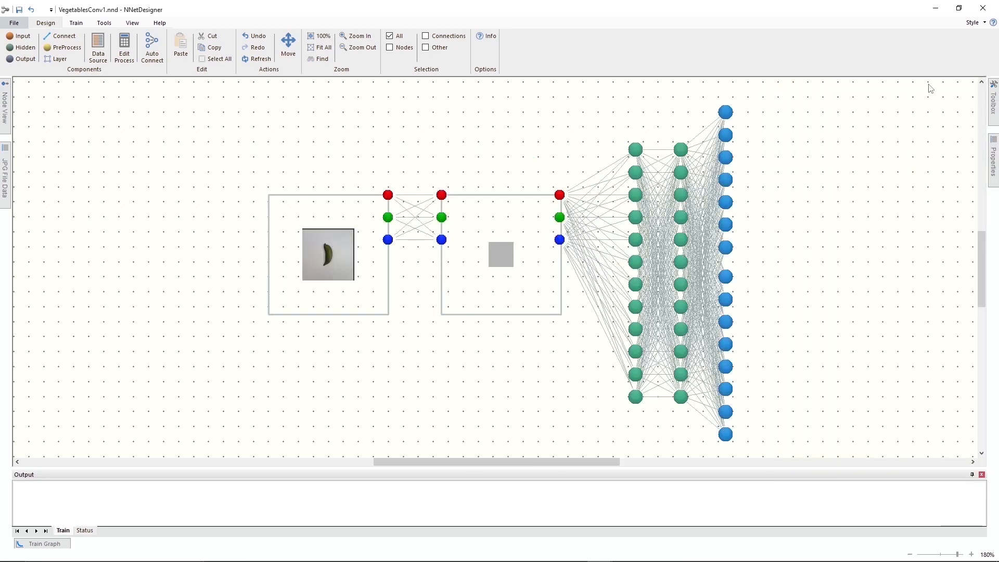
click(20, 26)
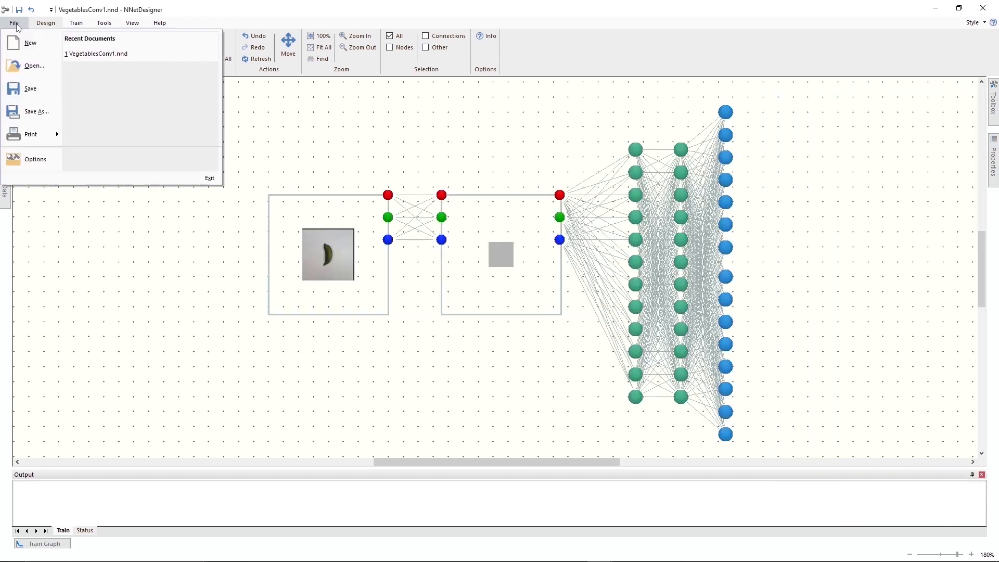
click(32, 112)
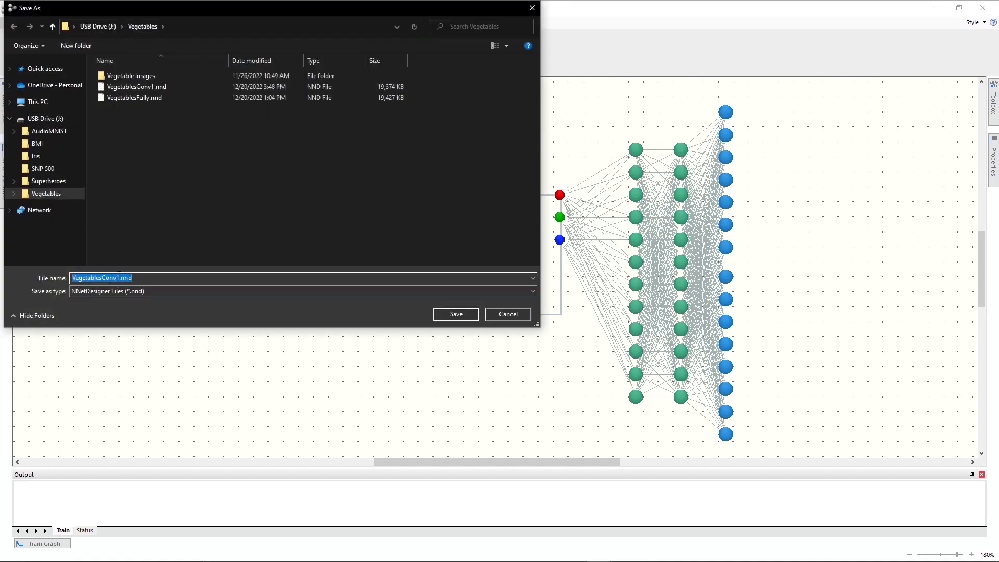
click(119, 277)
text(2)
key(Return)
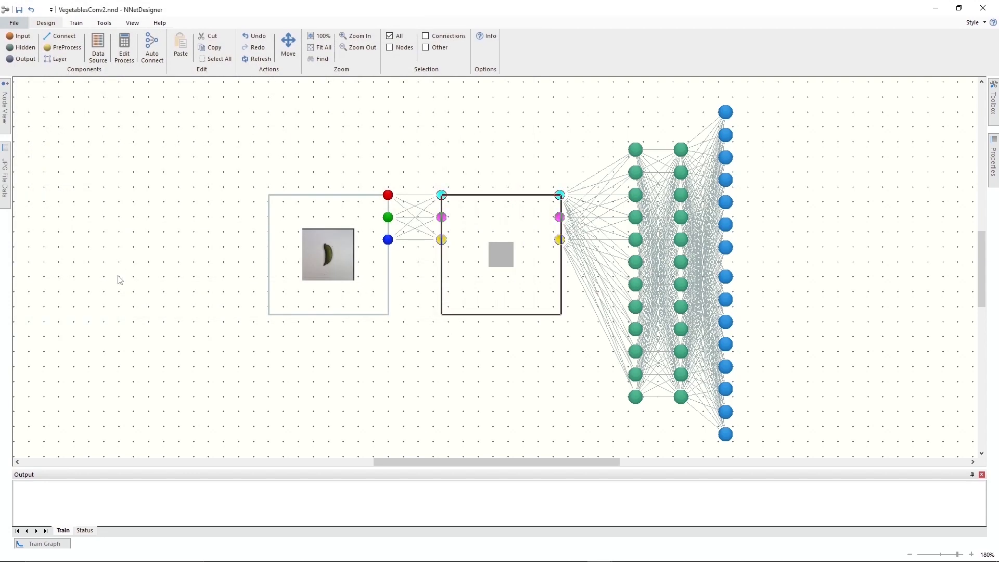
Return the VegetablesConv2 window to its tiled size, fit the whole network in view and keep the train graph docked open.
click(959, 8)
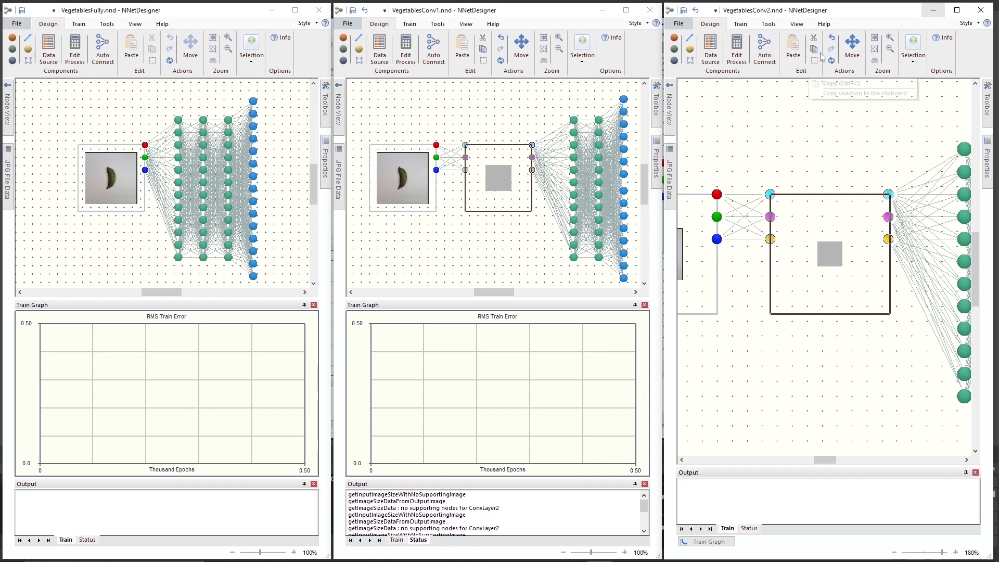
click(876, 49)
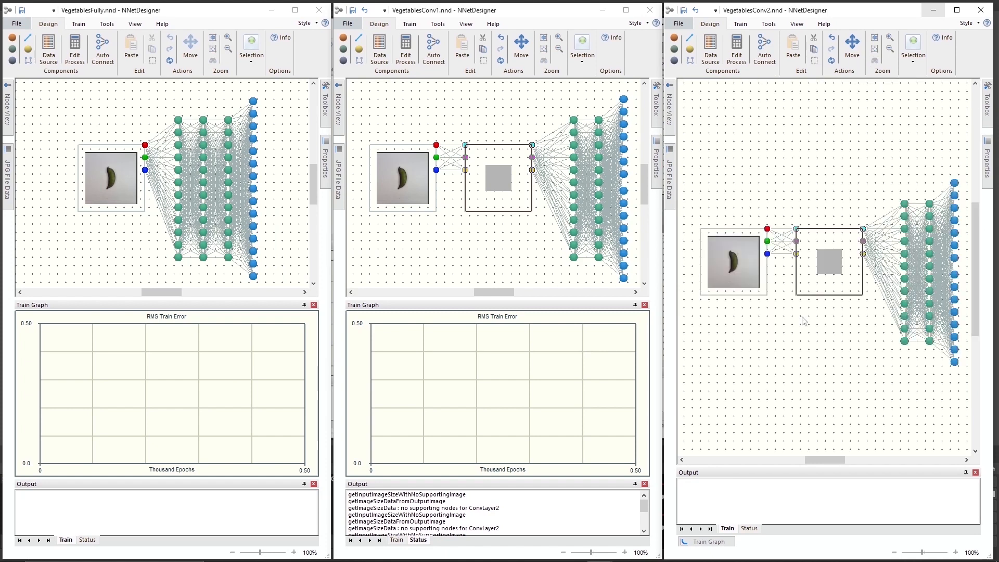
click(713, 542)
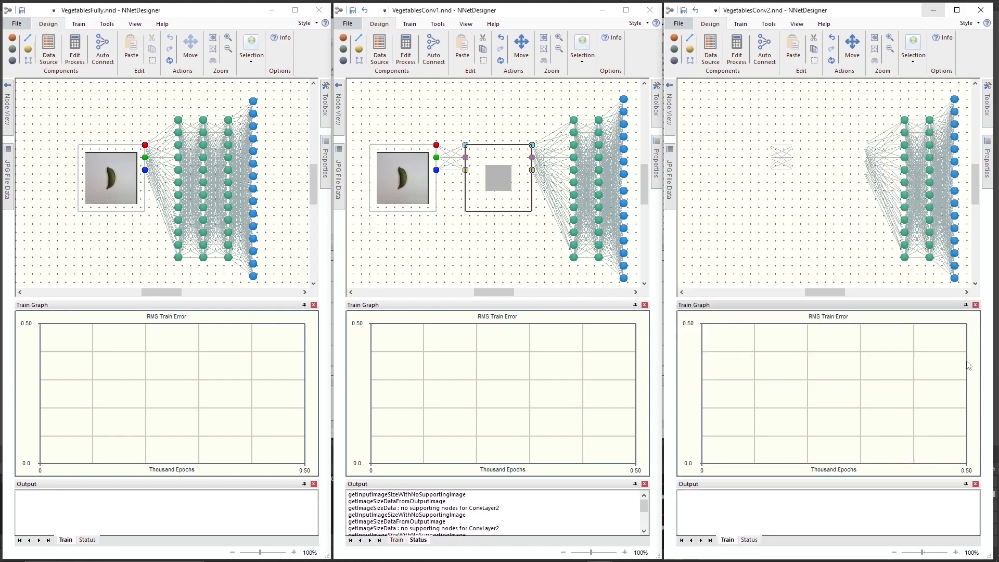
click(966, 364)
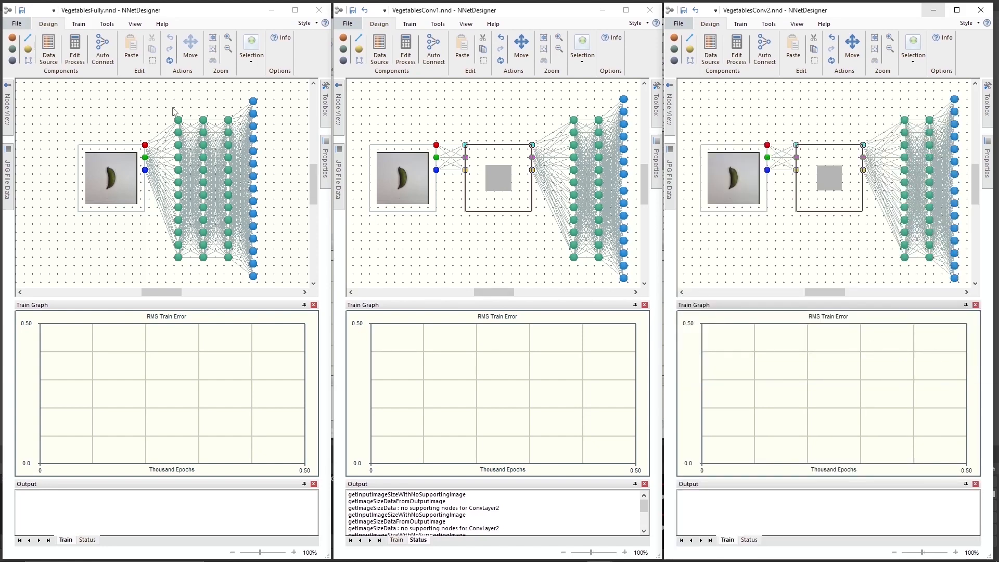
Start training the VegetablesFully, VegetablesConv1 and VegetablesConv2 networks, each with randomized weights.
click(78, 23)
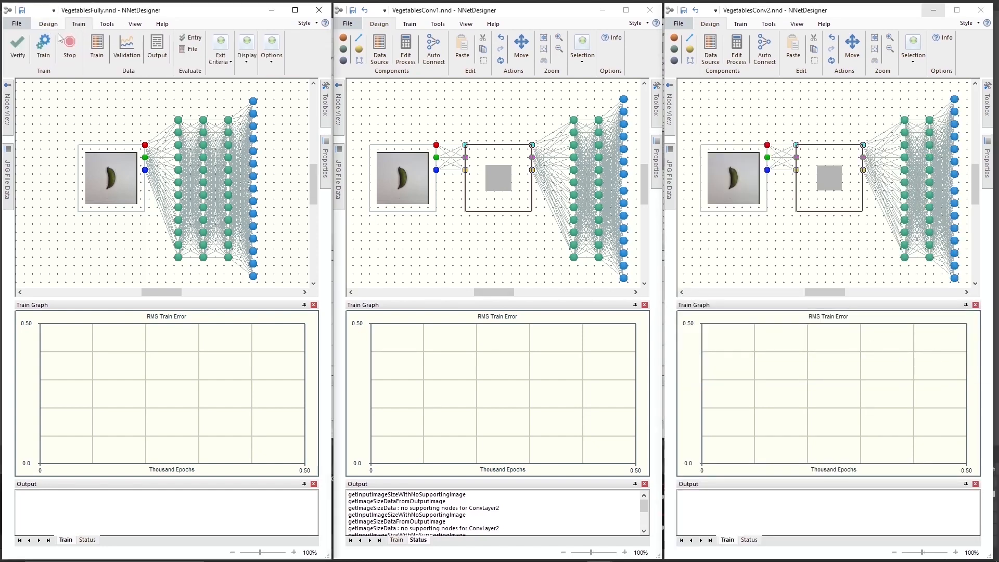
click(45, 47)
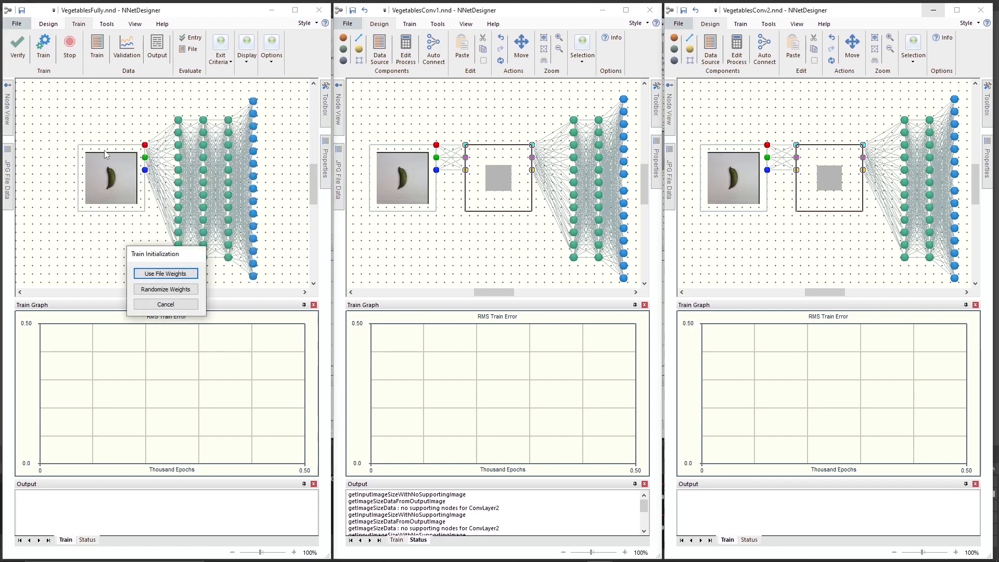
click(174, 291)
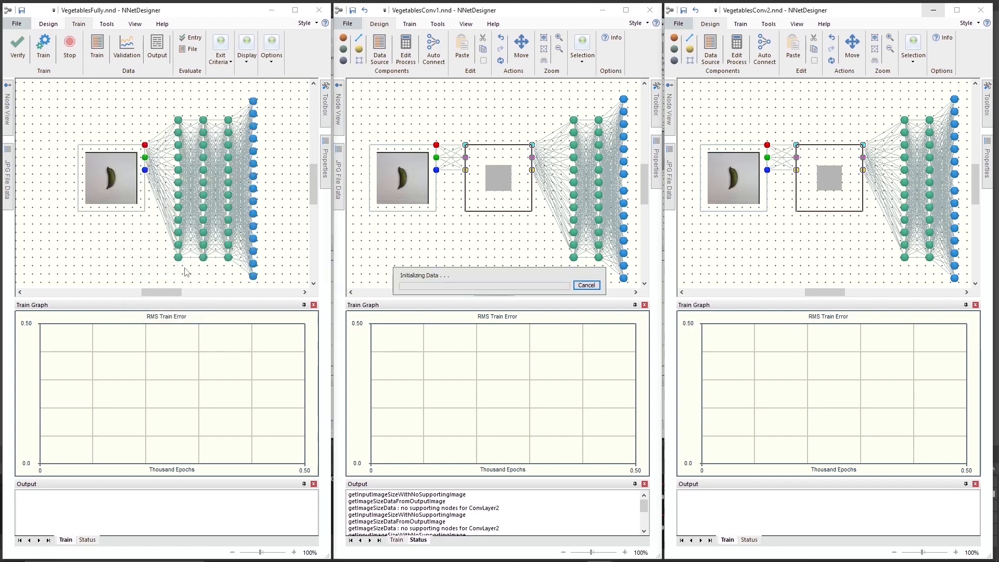
click(410, 25)
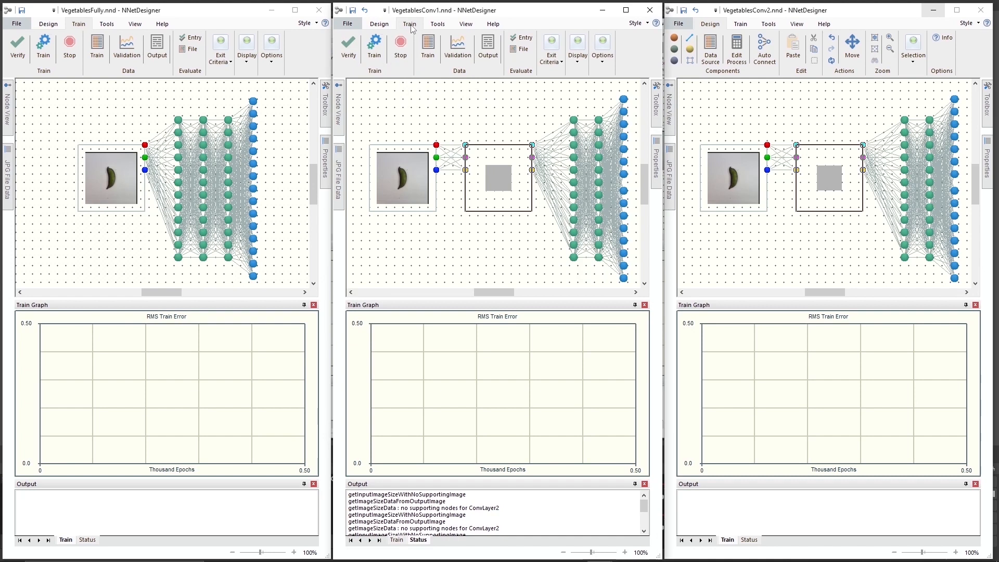
click(376, 46)
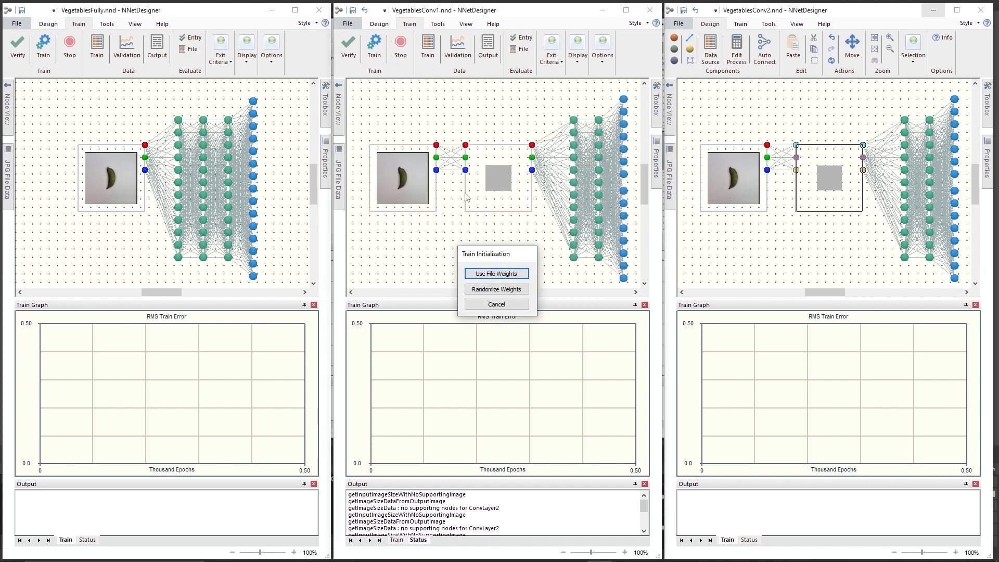
click(495, 290)
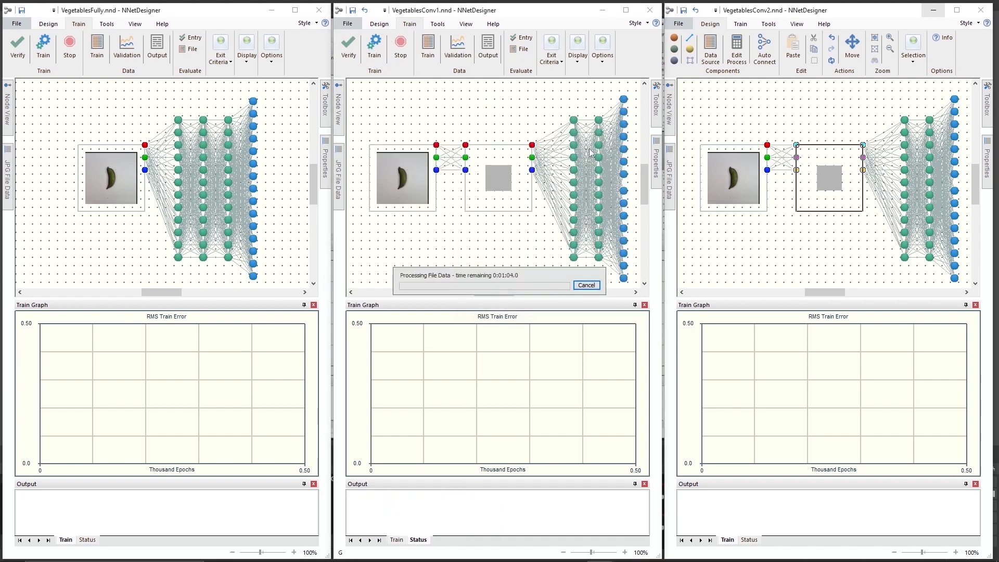
click(741, 25)
click(707, 47)
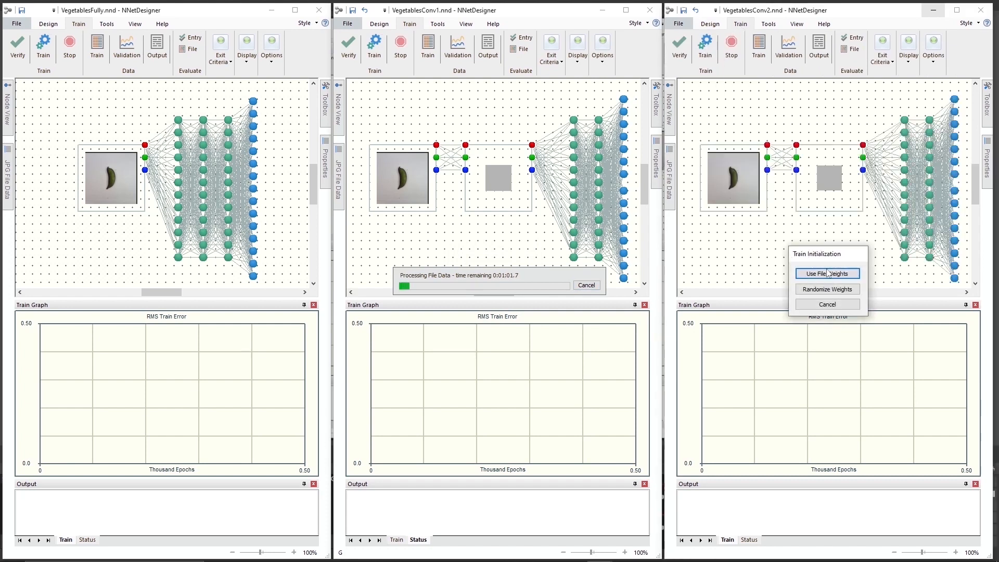
click(834, 290)
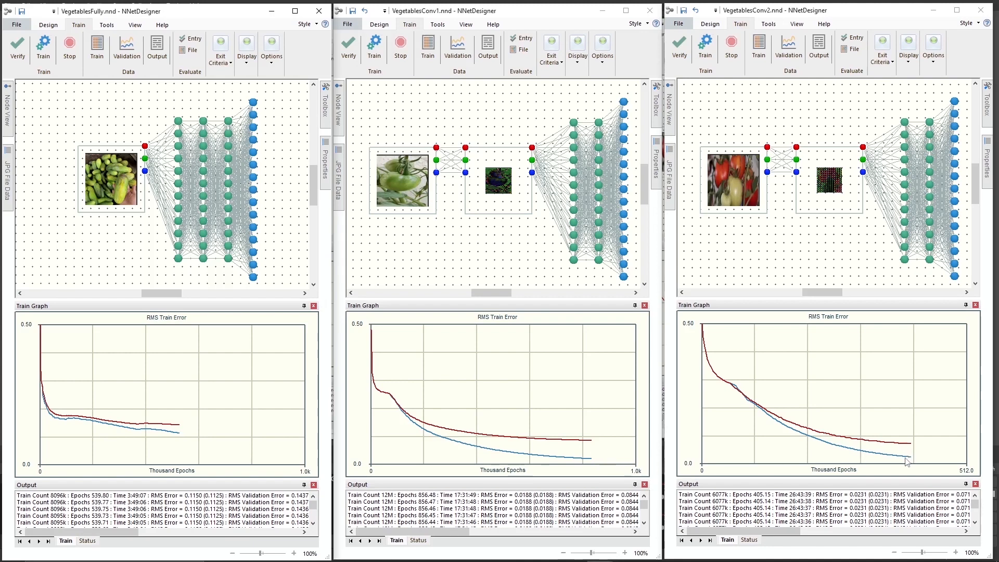
Highlight the latest training log line of each of the three networks to compare training time and RMS errors.
click(192, 496)
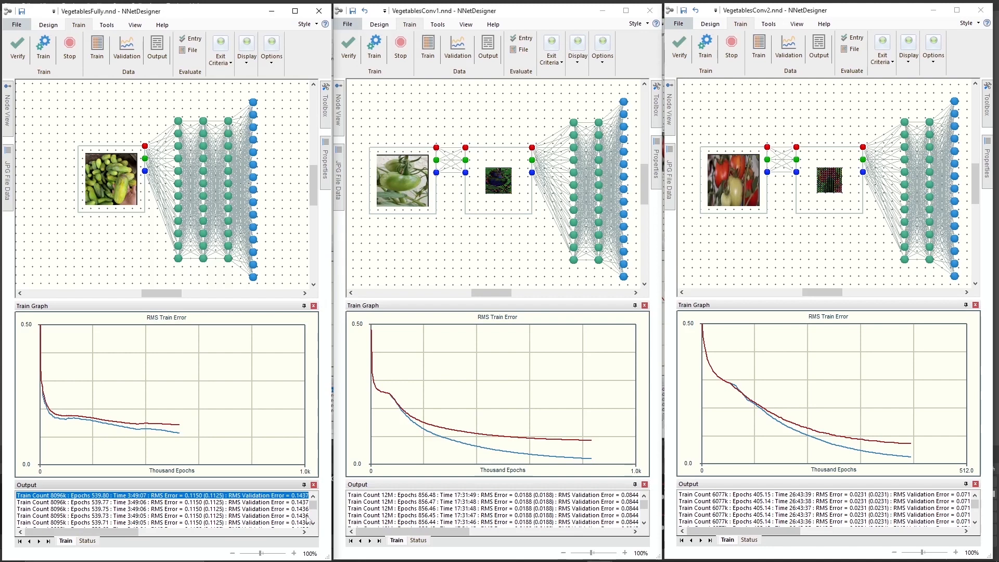
click(498, 496)
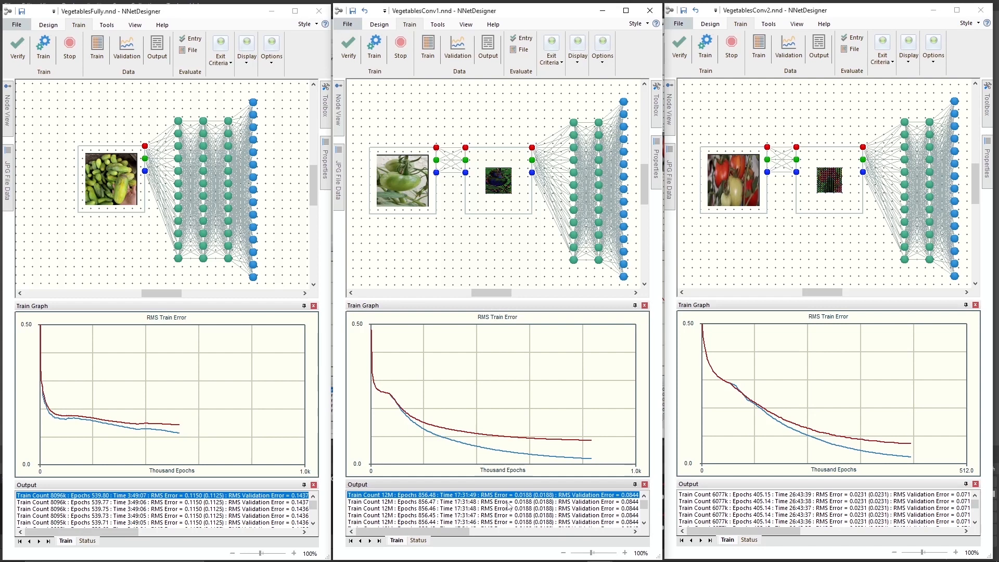
click(706, 497)
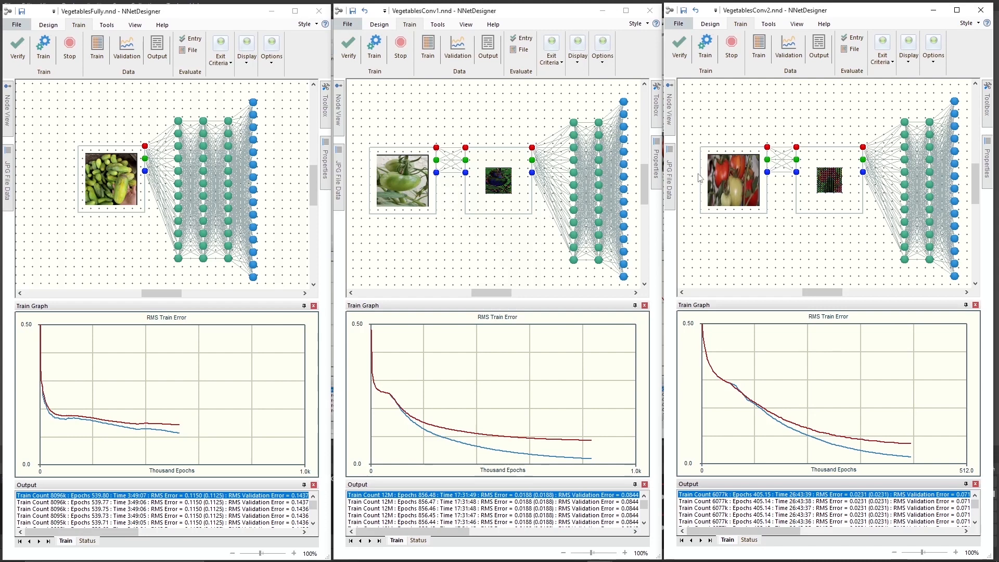
Calculate and show the net output data for the VegetablesFully, VegetablesConv1 and VegetablesConv2 networks.
click(158, 51)
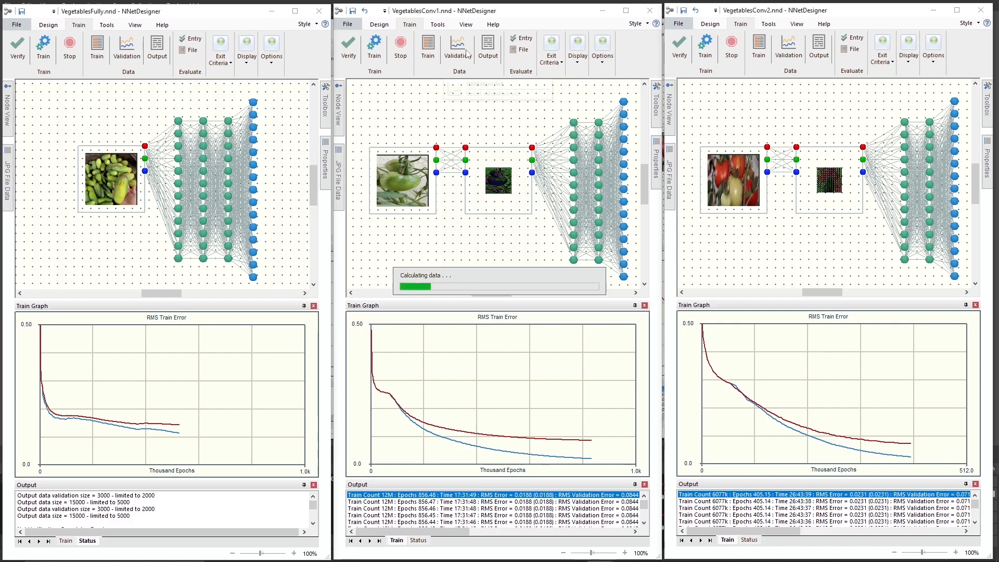
click(484, 48)
click(485, 48)
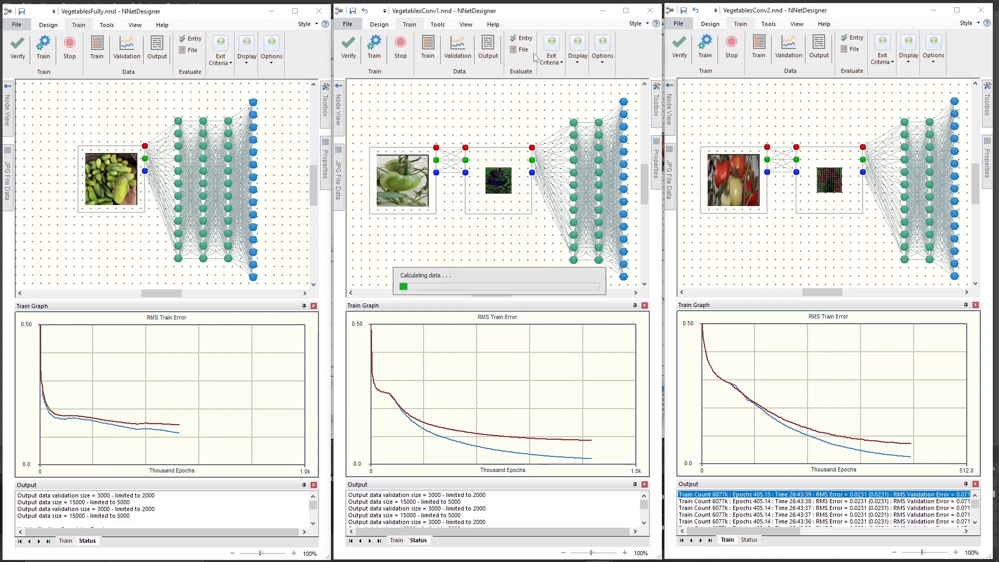
click(819, 46)
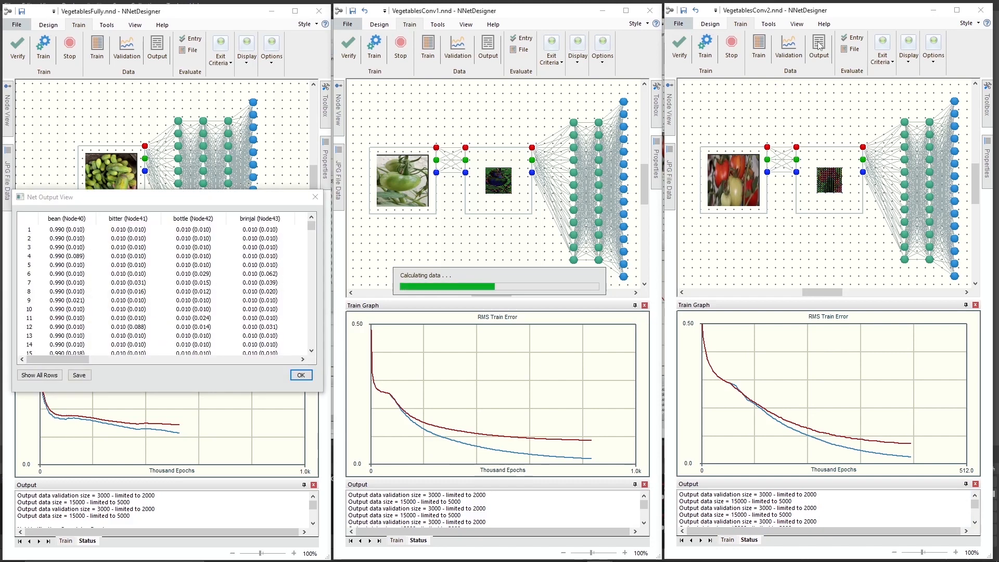
Save the output data as VegetablesFully_NetOutputData.csv, VegetablesConv1_NetOutputData.csv and VegetablesConv2_NetOutputData.csv in the Vegetables folder.
click(79, 376)
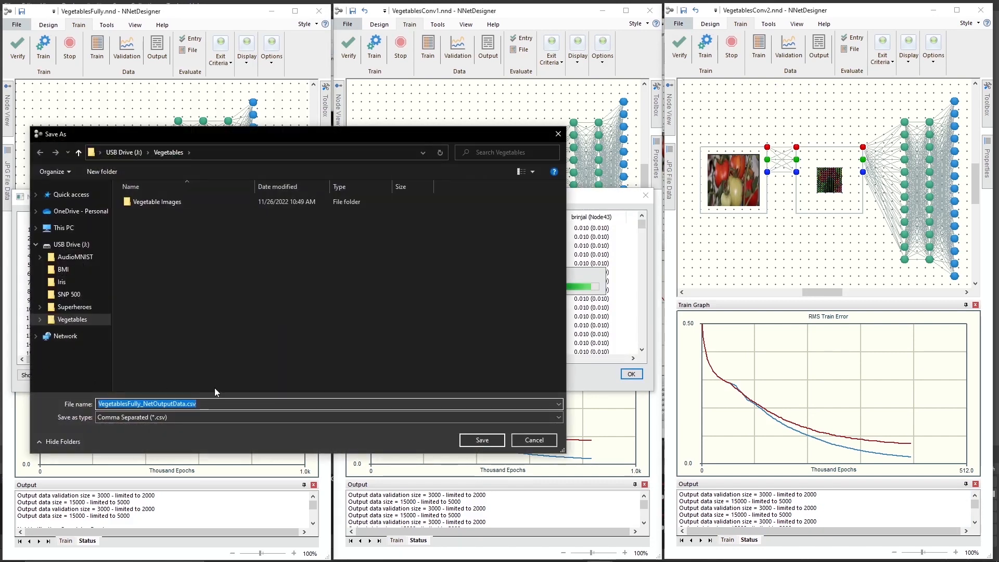
click(471, 440)
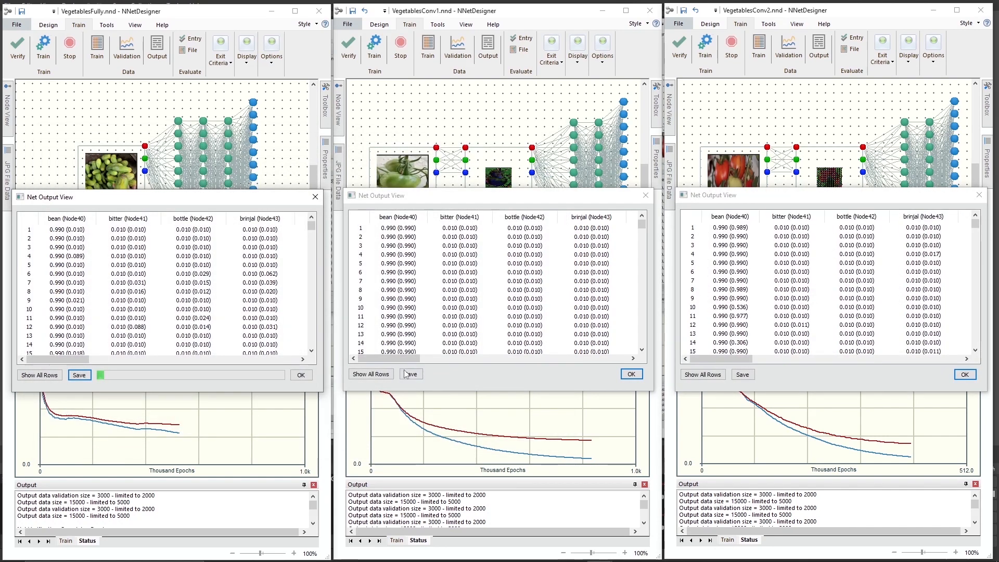
click(410, 375)
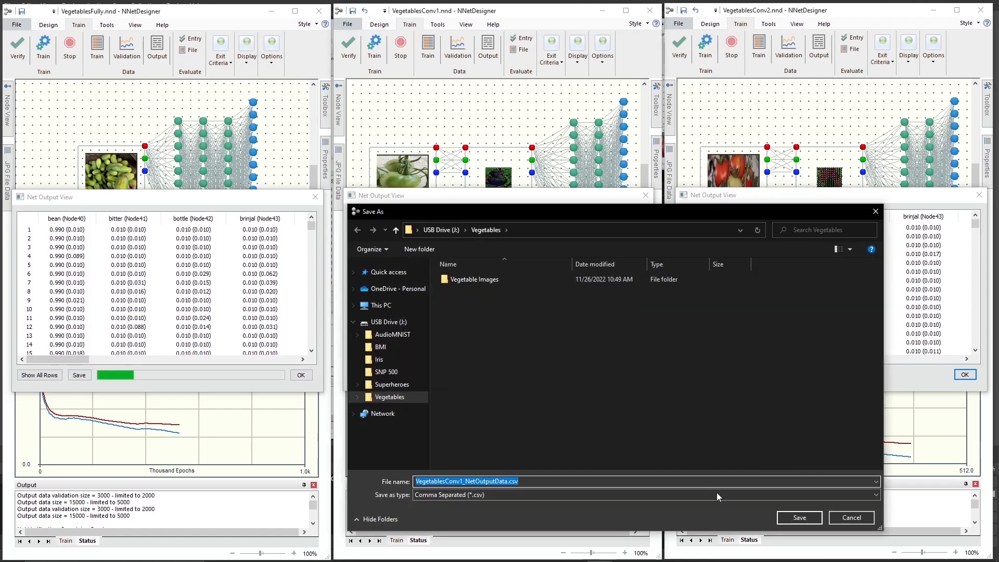
click(784, 517)
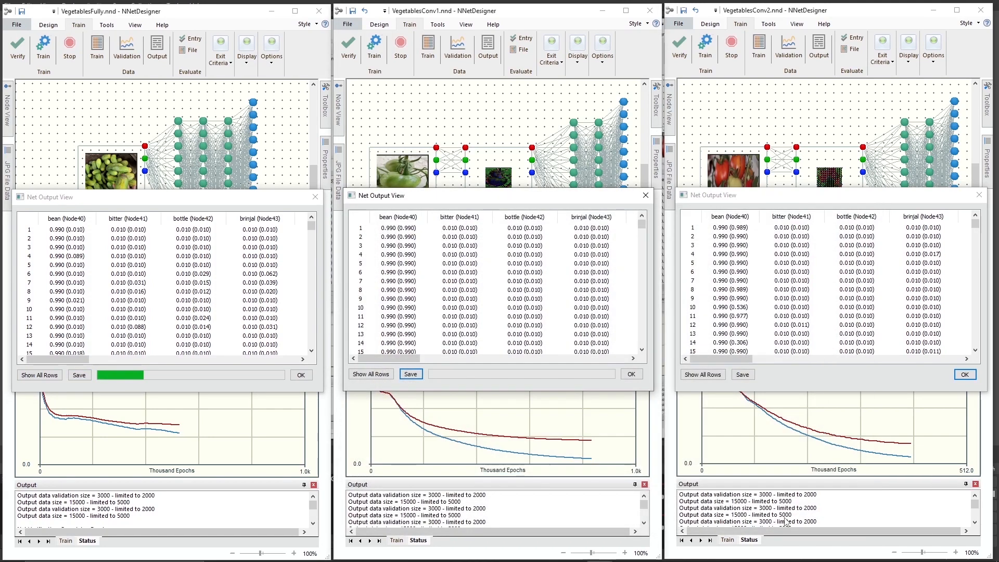
click(742, 375)
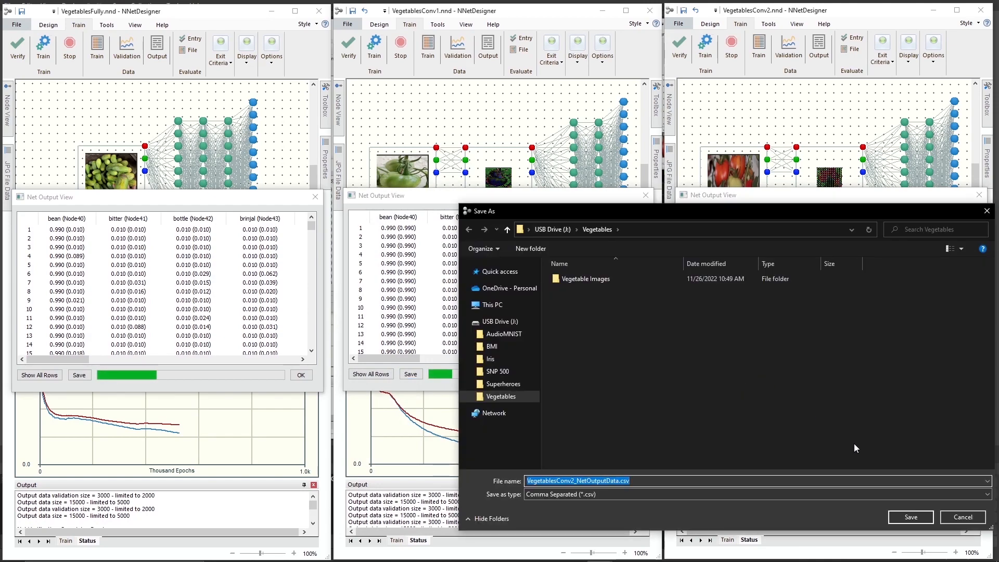
click(910, 516)
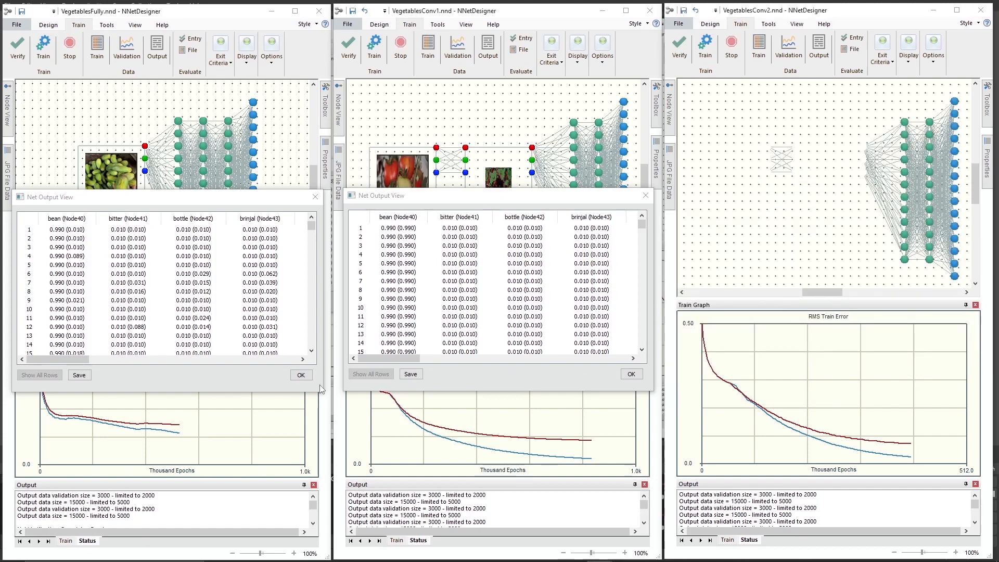
Close the Net Output View of all three networks once their exports have finished.
click(298, 375)
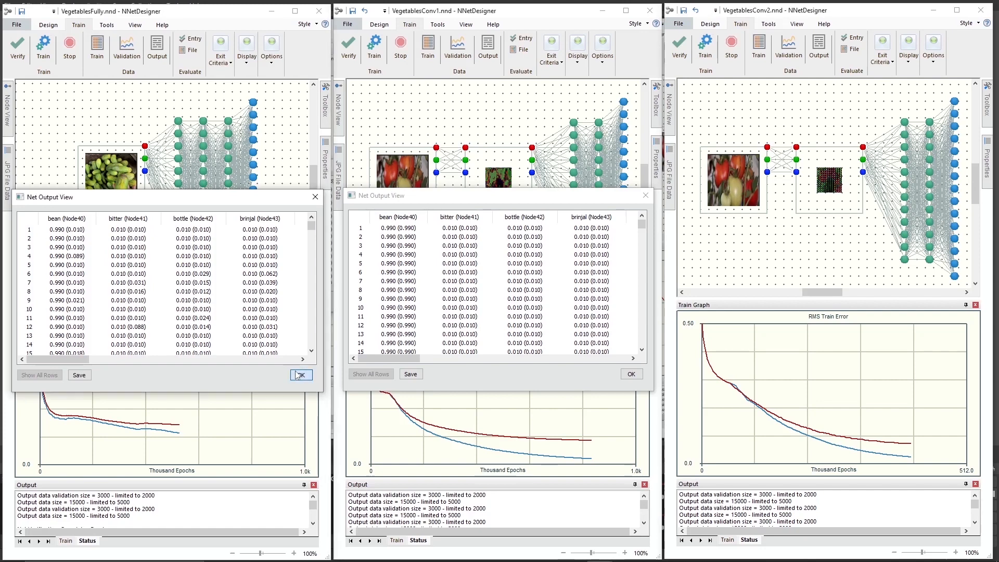
click(654, 380)
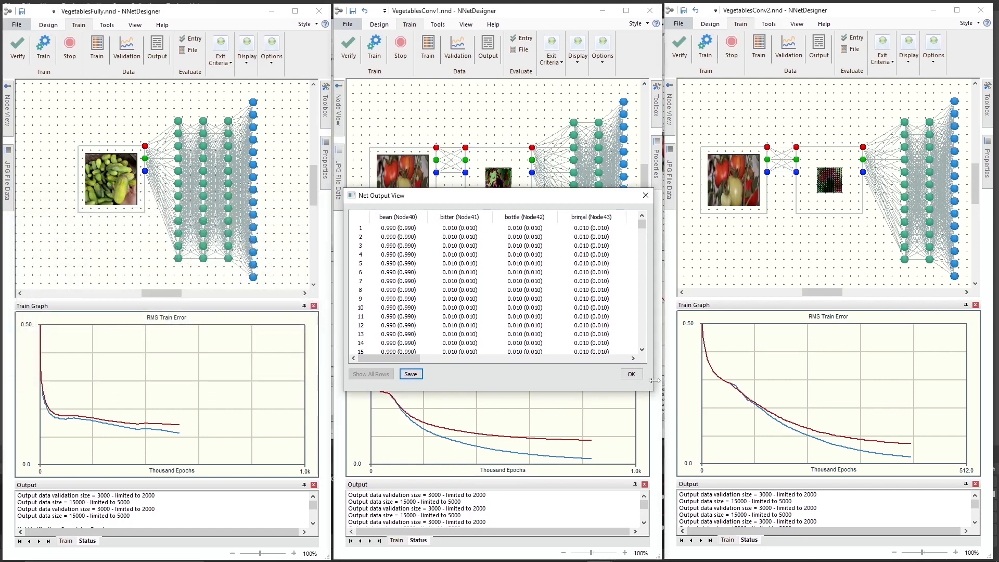
click(631, 374)
click(991, 408)
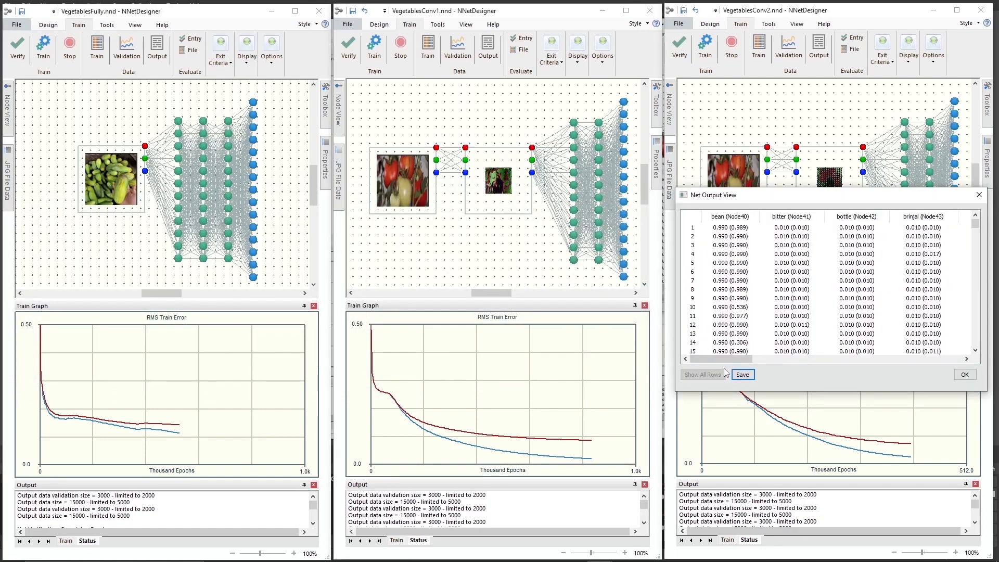
click(964, 375)
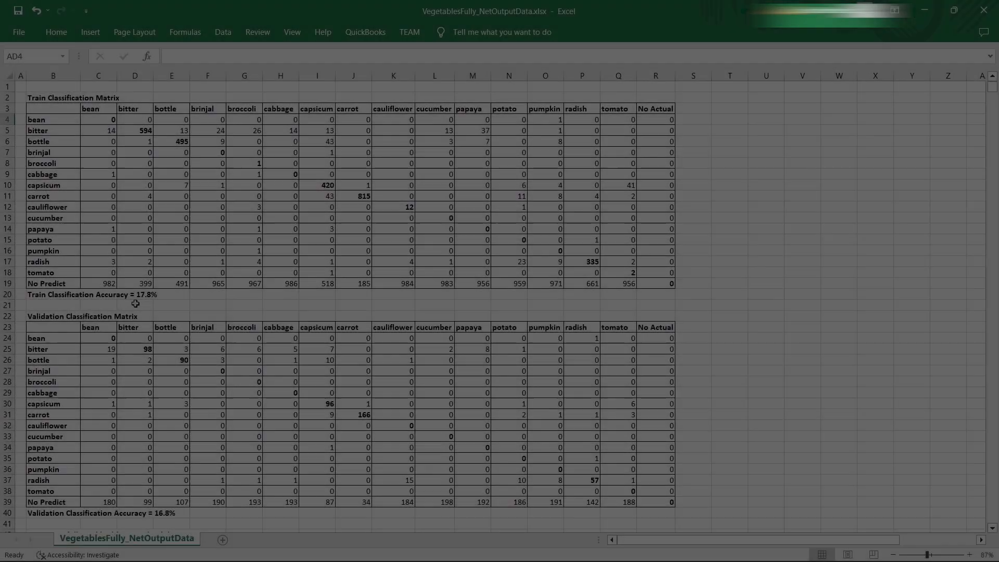